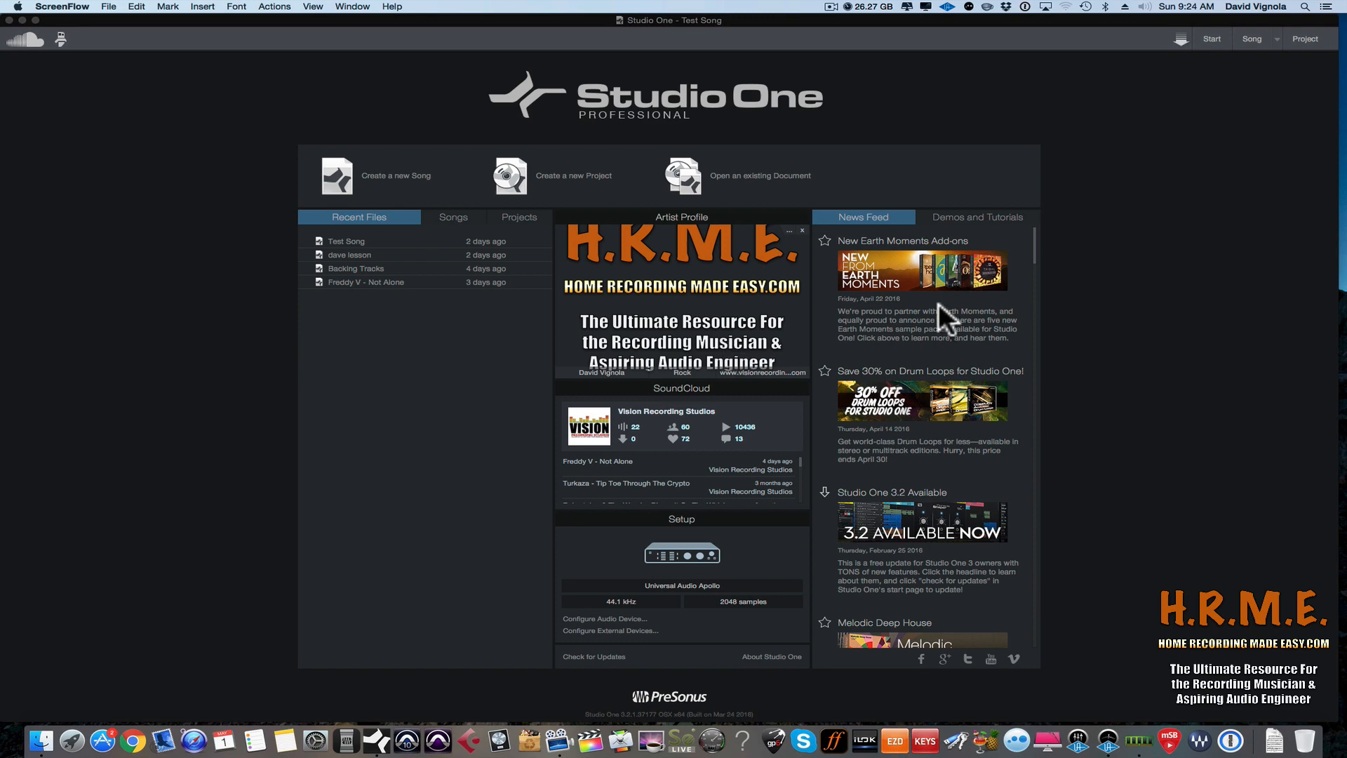
Switch to the open Test Song and bring up the application preferences.
left_click(1252, 39)
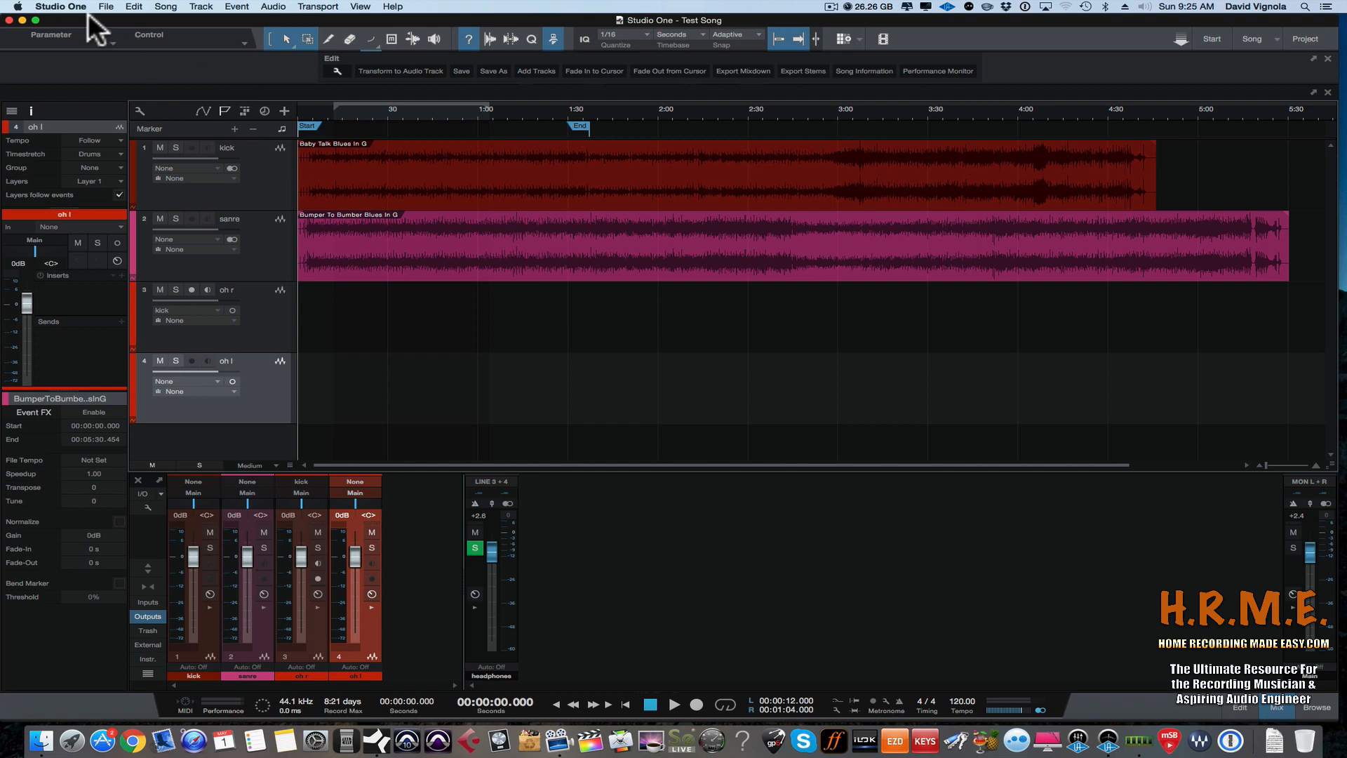
left_click(60, 6)
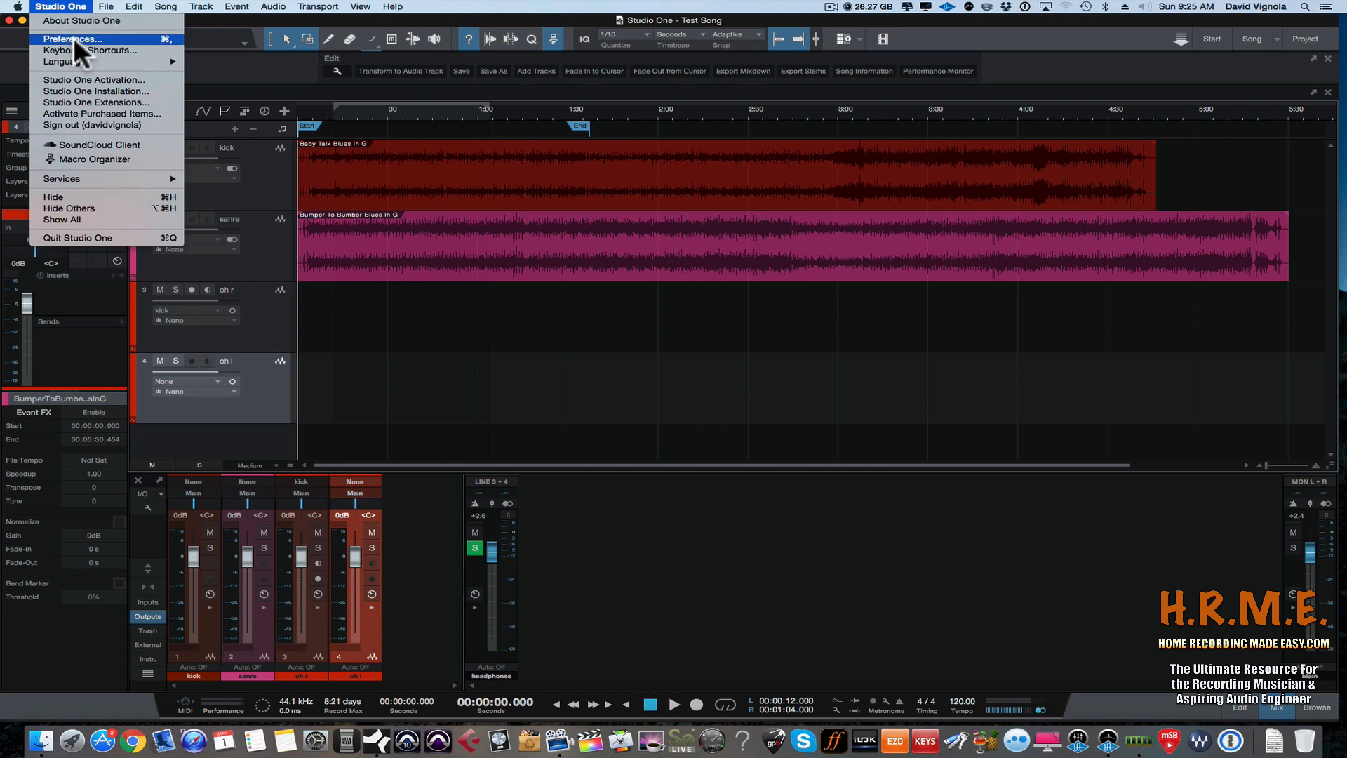
left_click(75, 39)
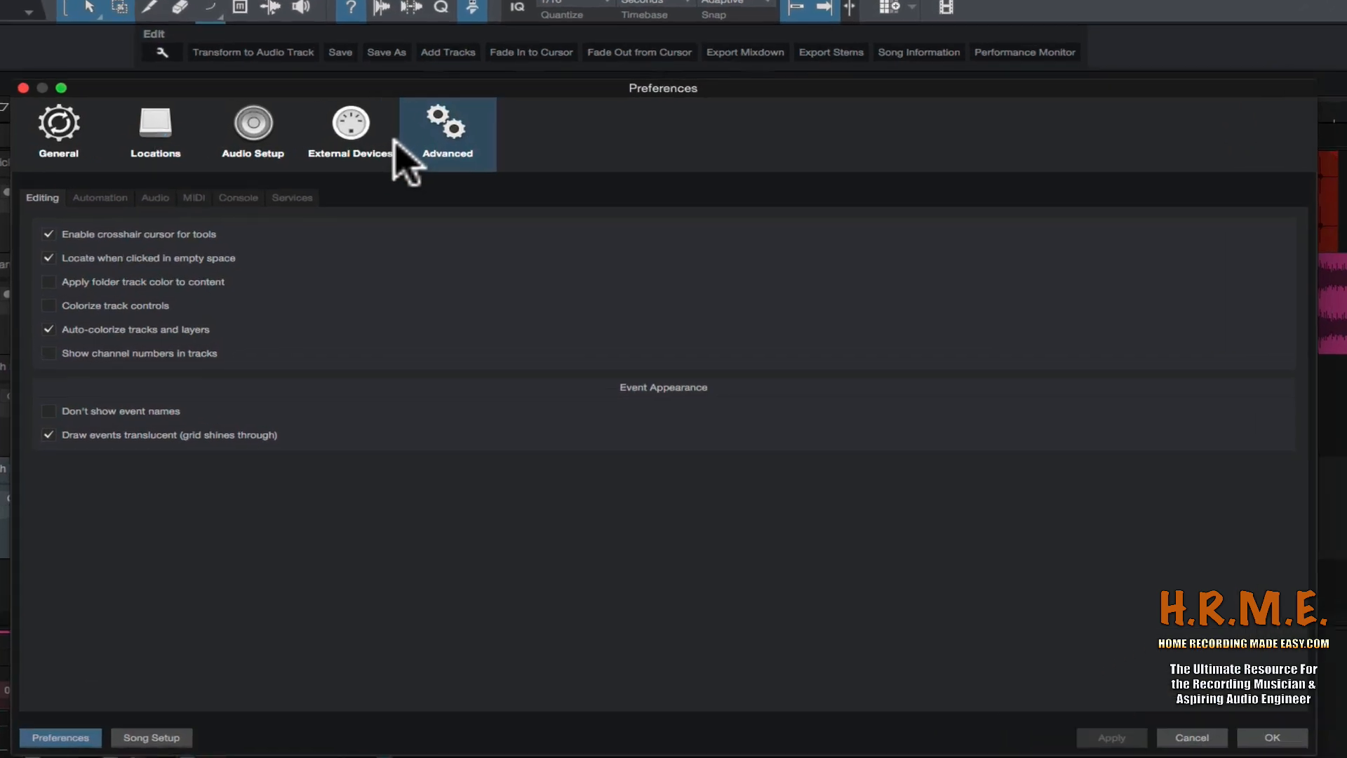
Look through the General, Locations, Audio Setup, External Devices and Advanced preferences, including General's keyboard shortcut, network and touch input settings.
left_click(65, 130)
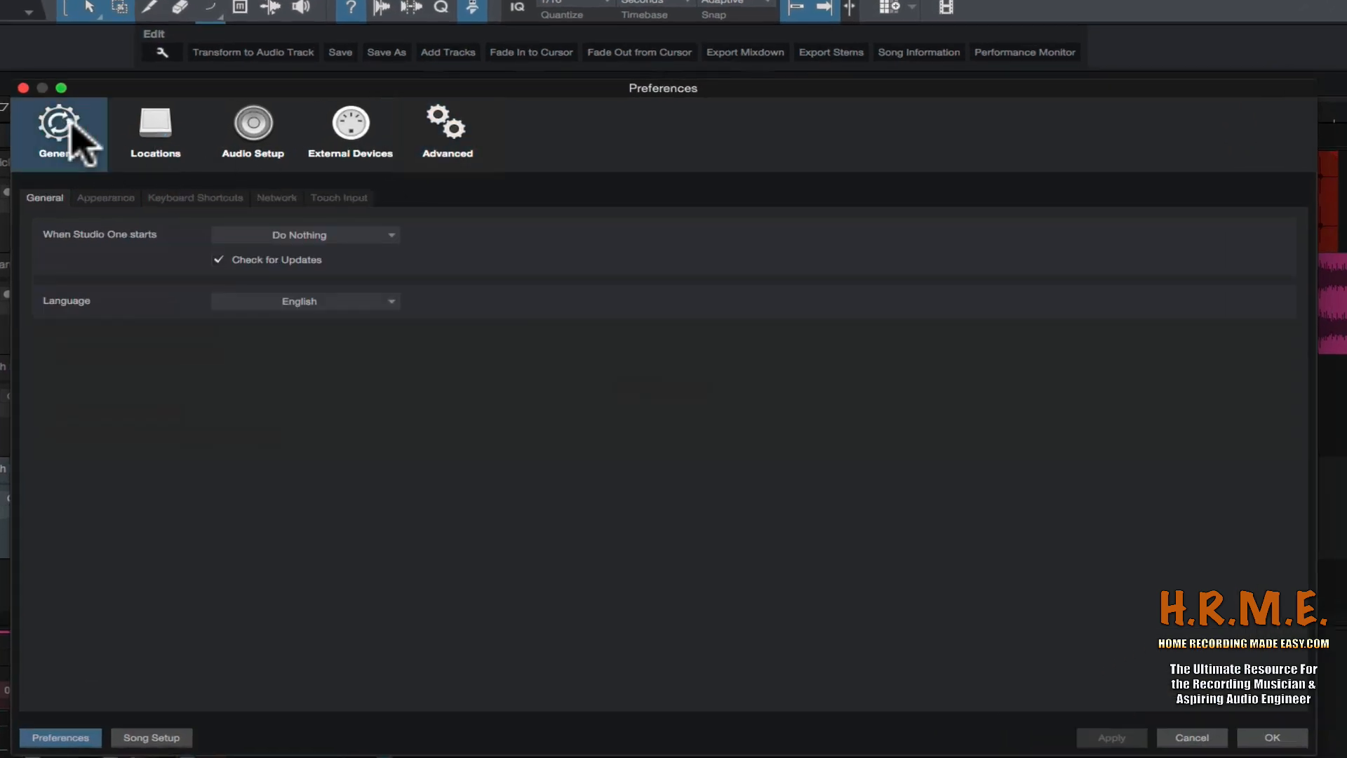
left_click(151, 132)
left_click(247, 130)
left_click(354, 133)
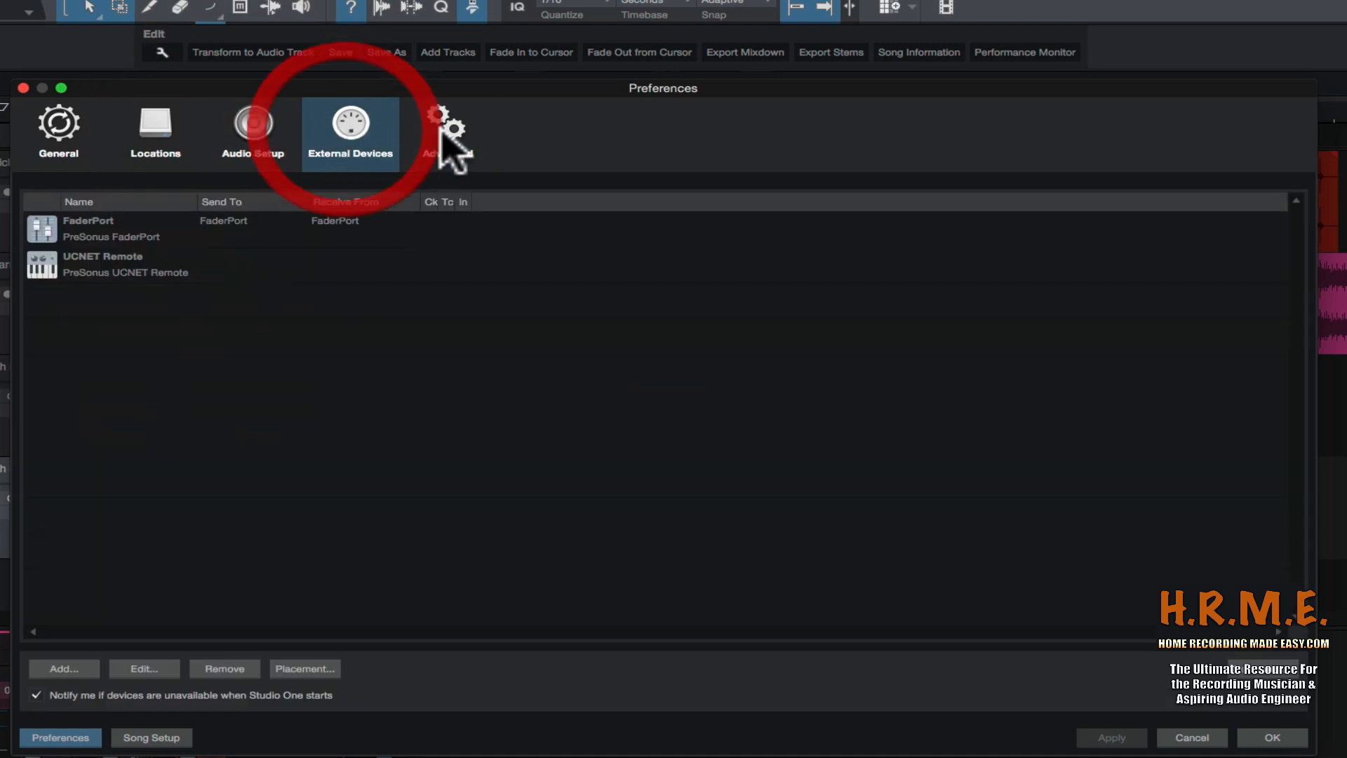
left_click(449, 143)
left_click(68, 140)
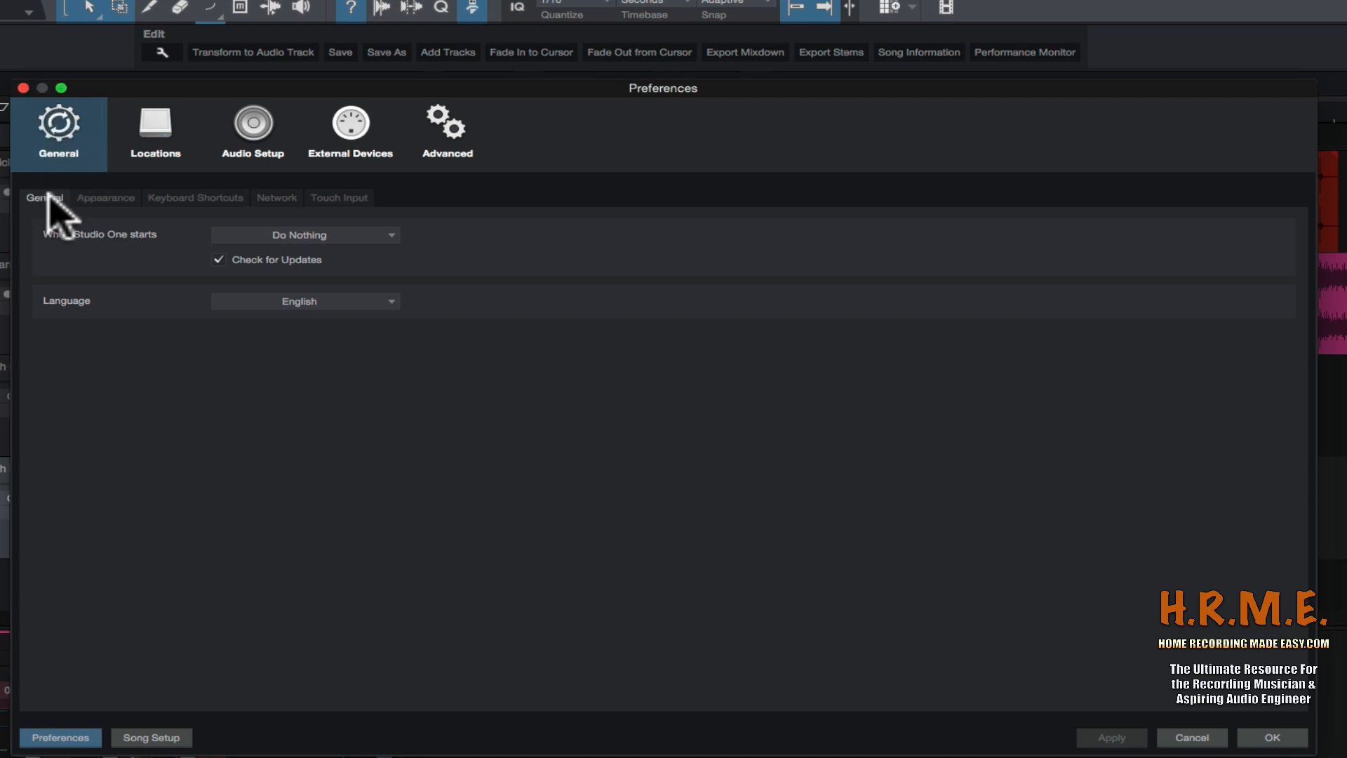
left_click(182, 198)
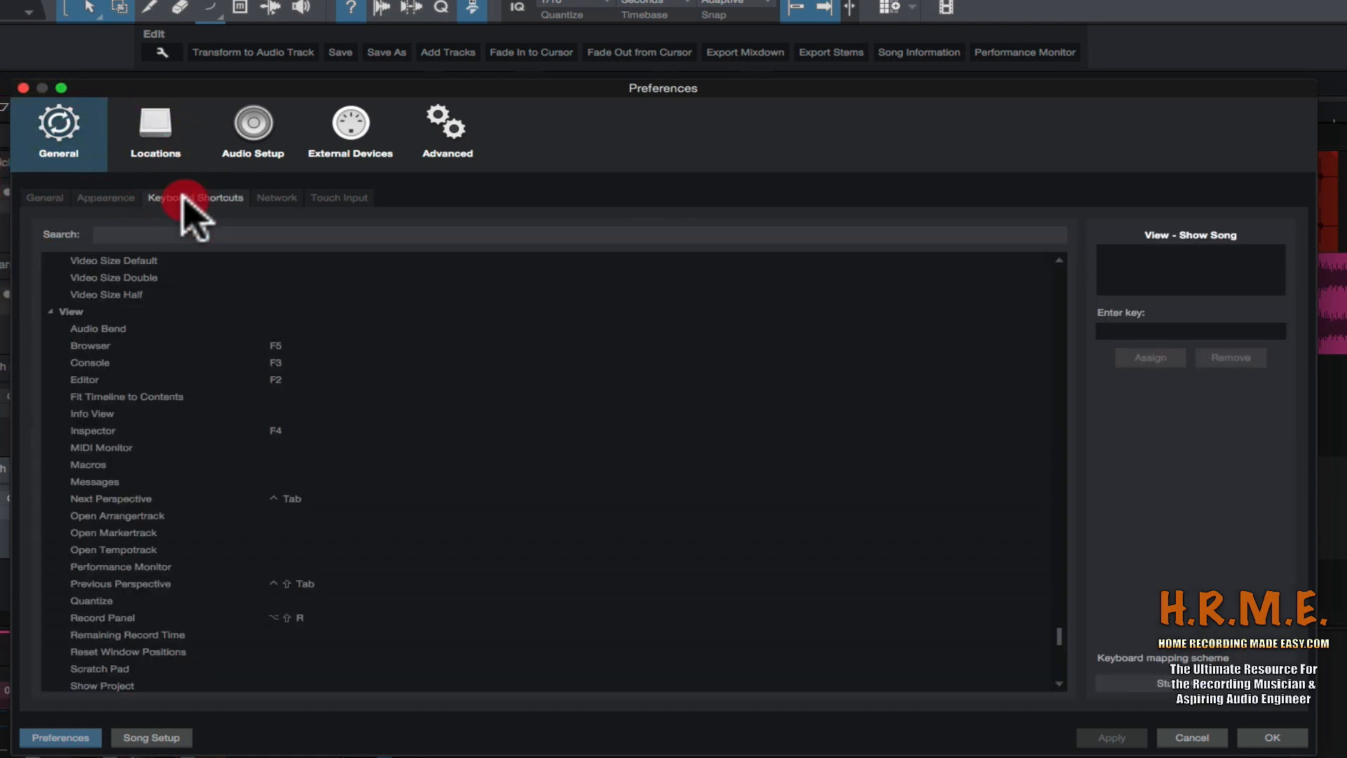
left_click(270, 198)
left_click(337, 198)
left_click(34, 198)
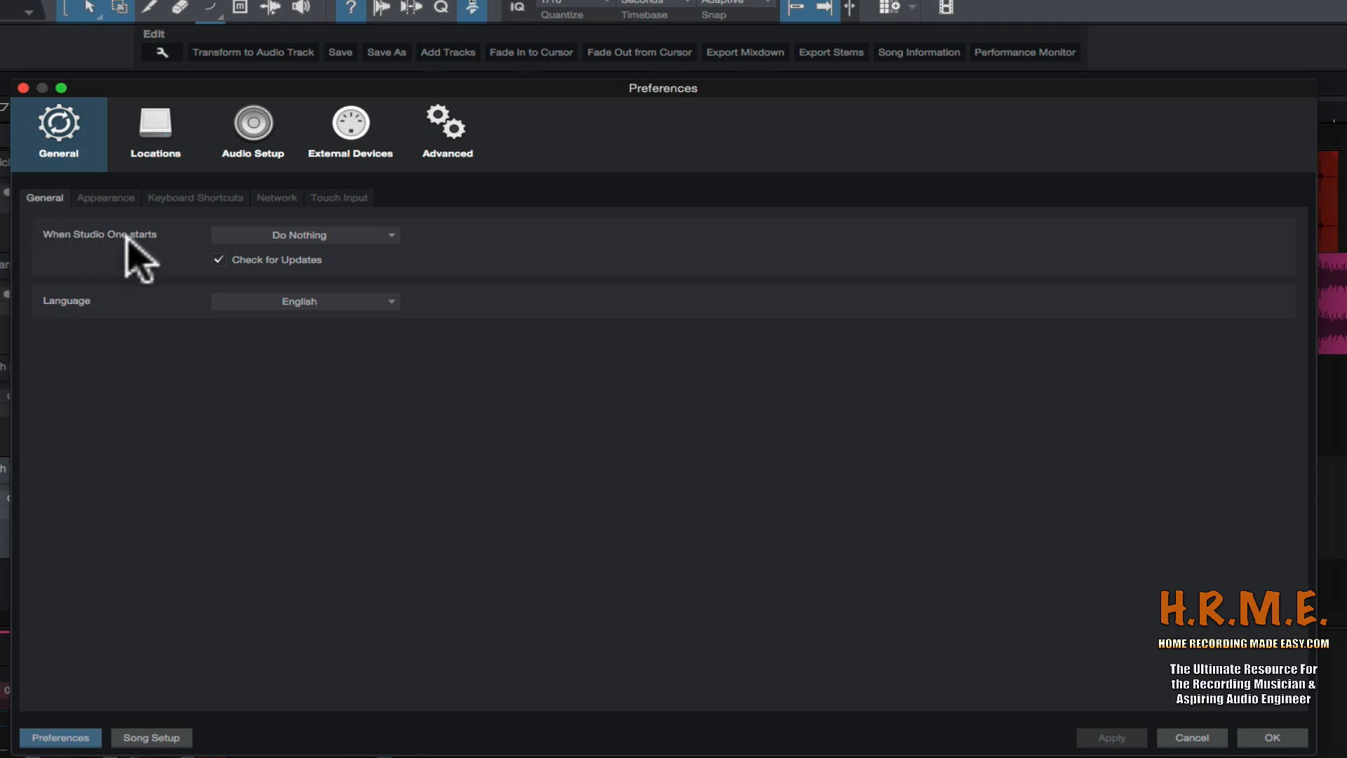
Set the startup action to Do Nothing and the interface language to English.
left_click(386, 233)
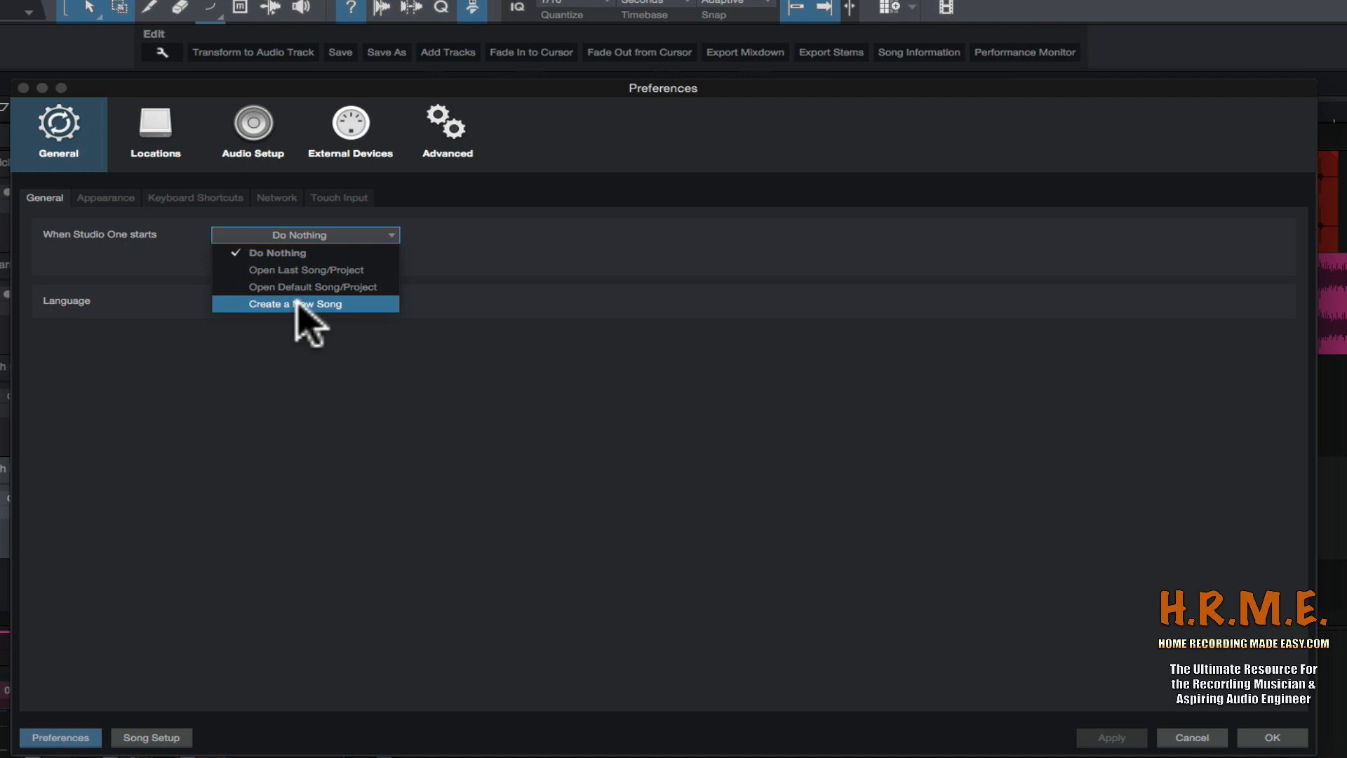
left_click(283, 251)
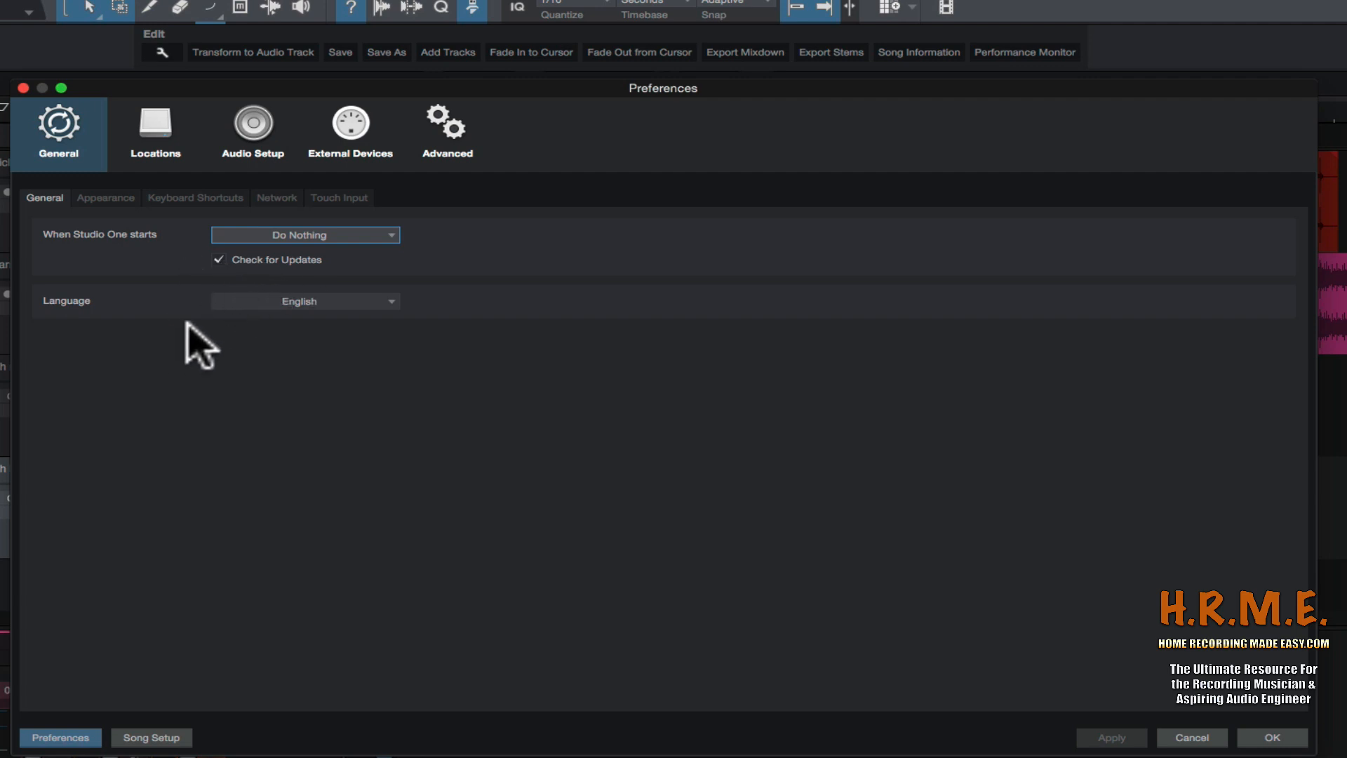
left_click(380, 301)
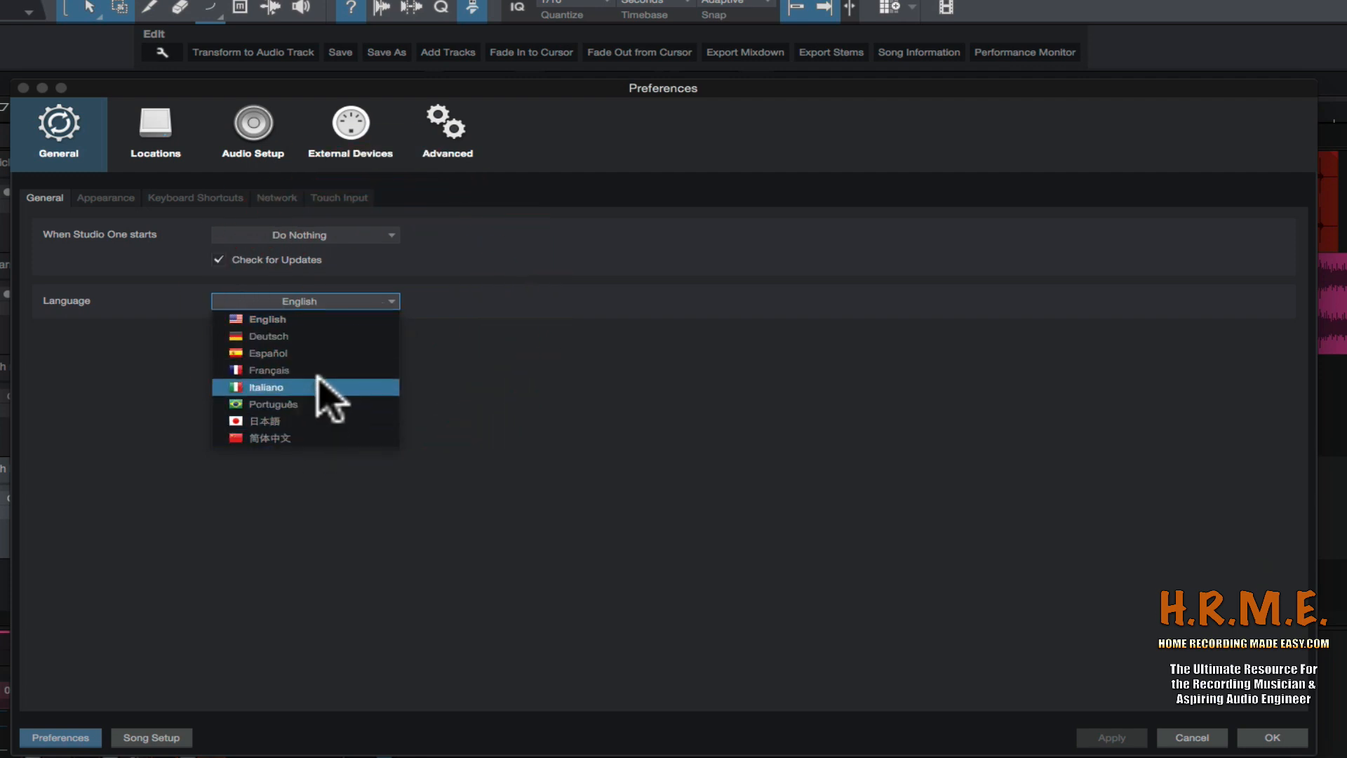
left_click(324, 319)
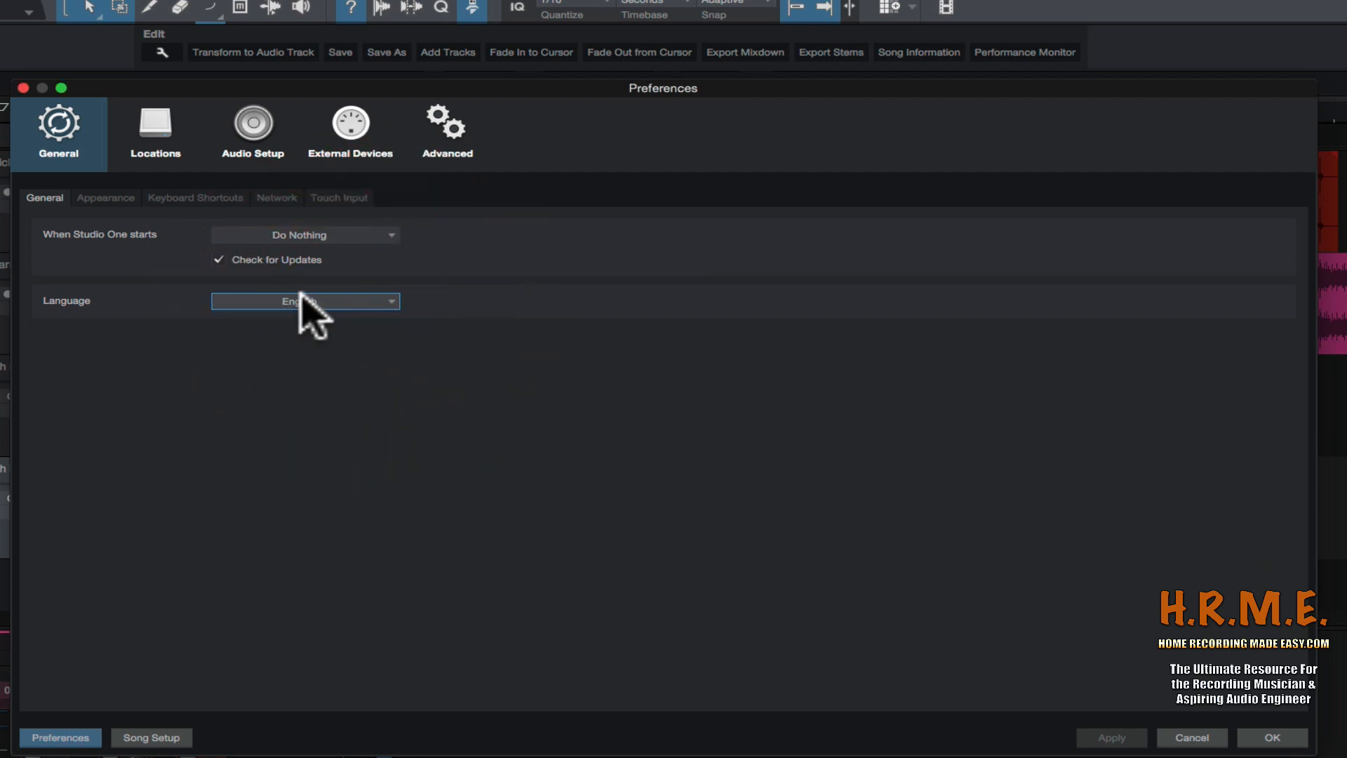
Try appearance presets from the Colors and Creative groups and load the Default preset.
left_click(107, 202)
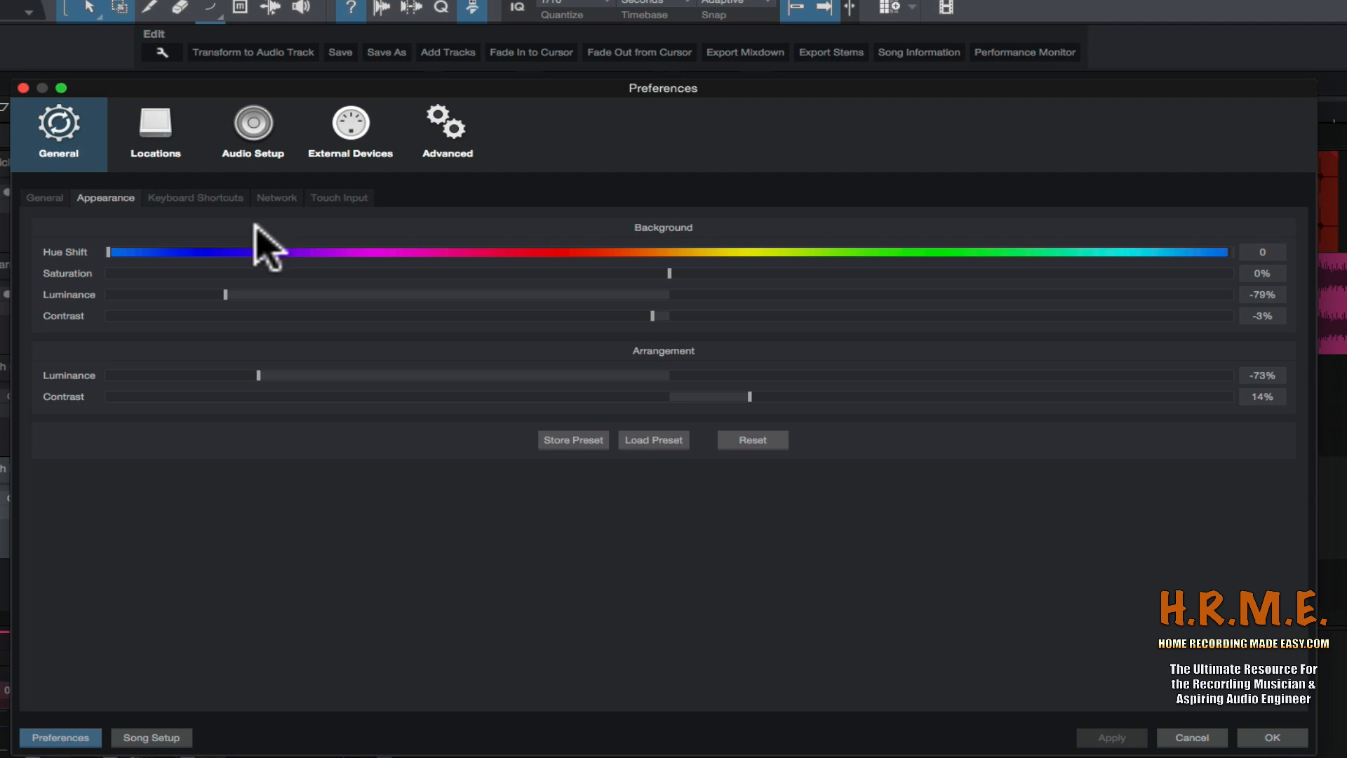
left_click(646, 441)
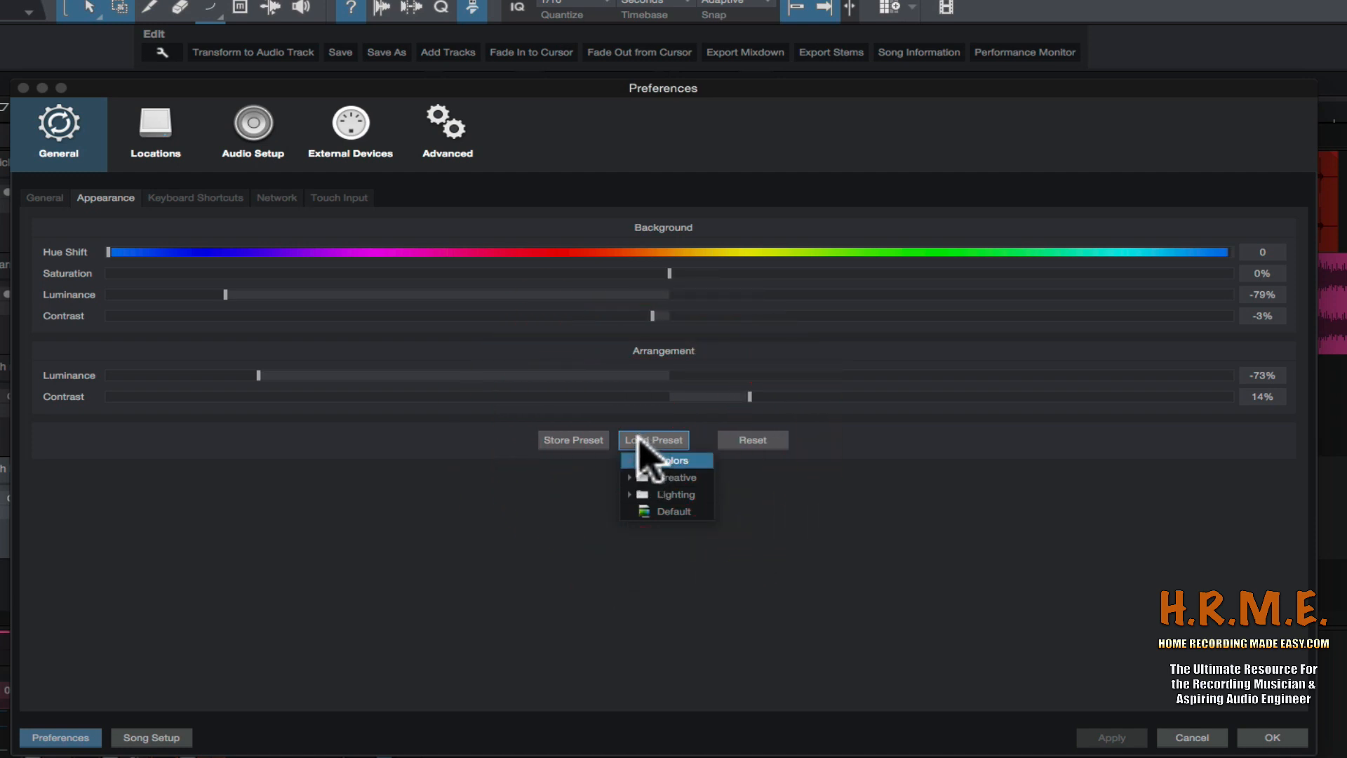
left_click(639, 459)
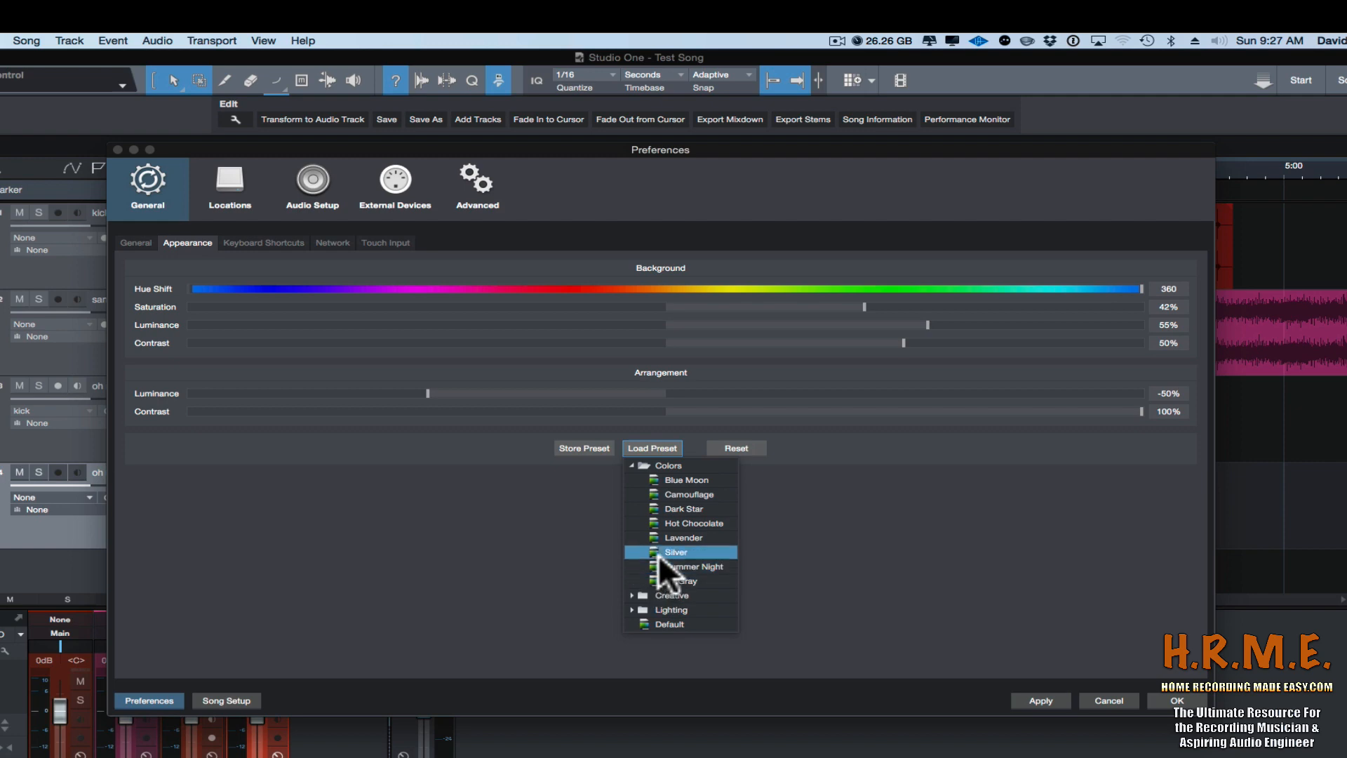
left_click(632, 465)
left_click(633, 479)
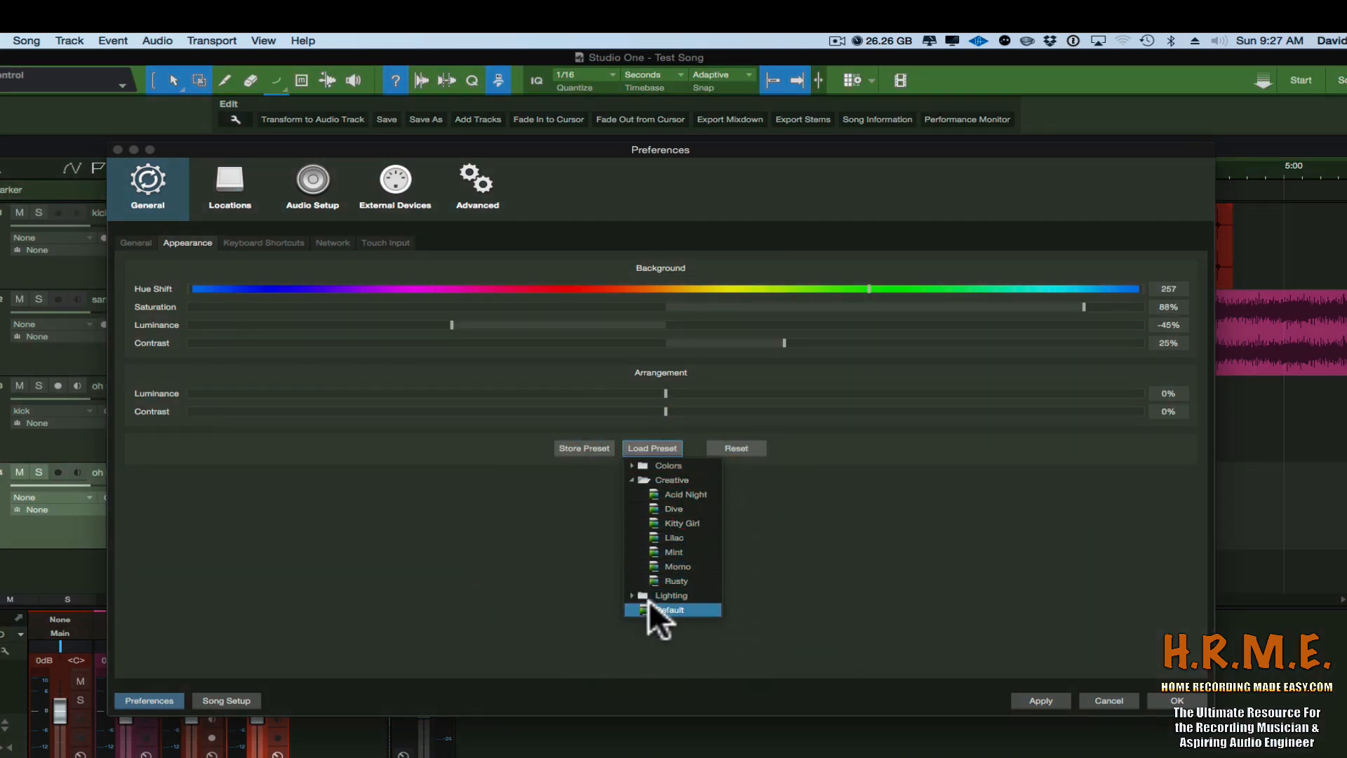
left_click(648, 603)
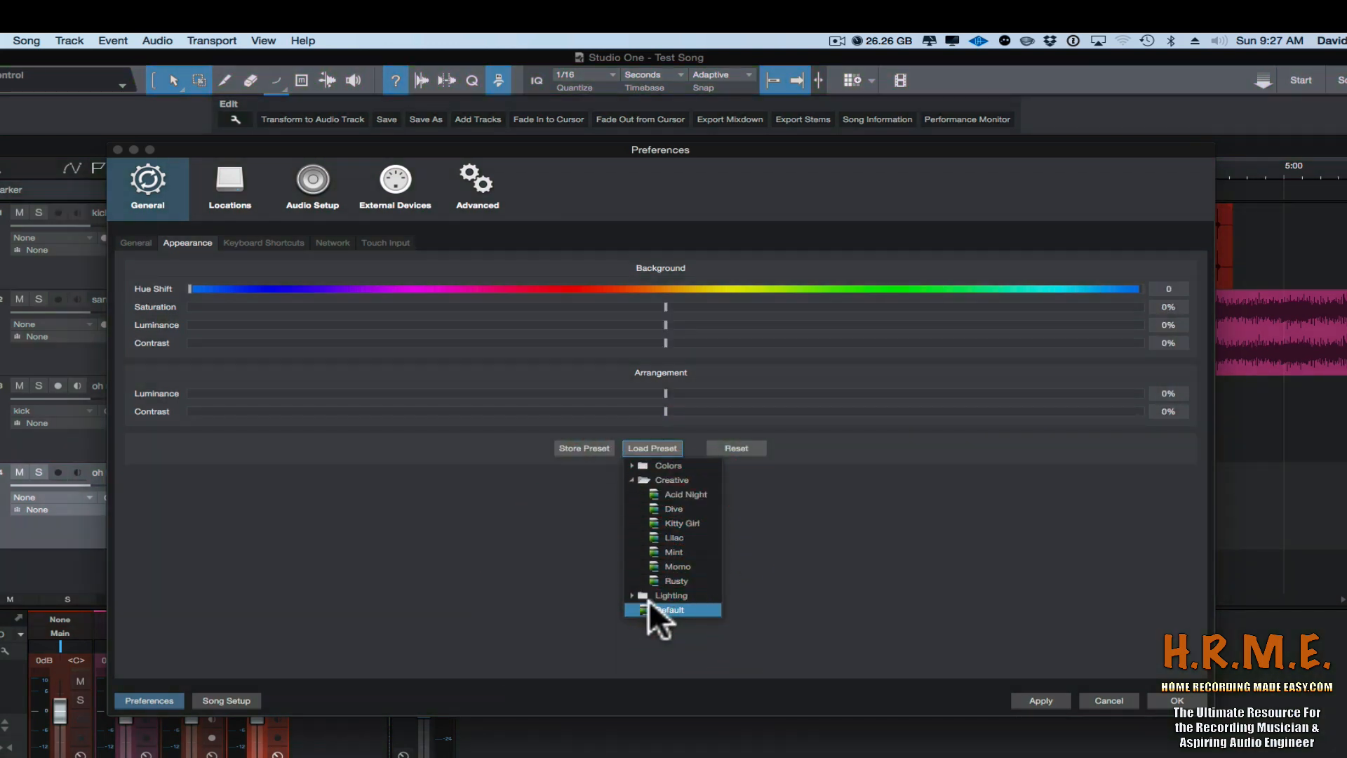
left_click(605, 521)
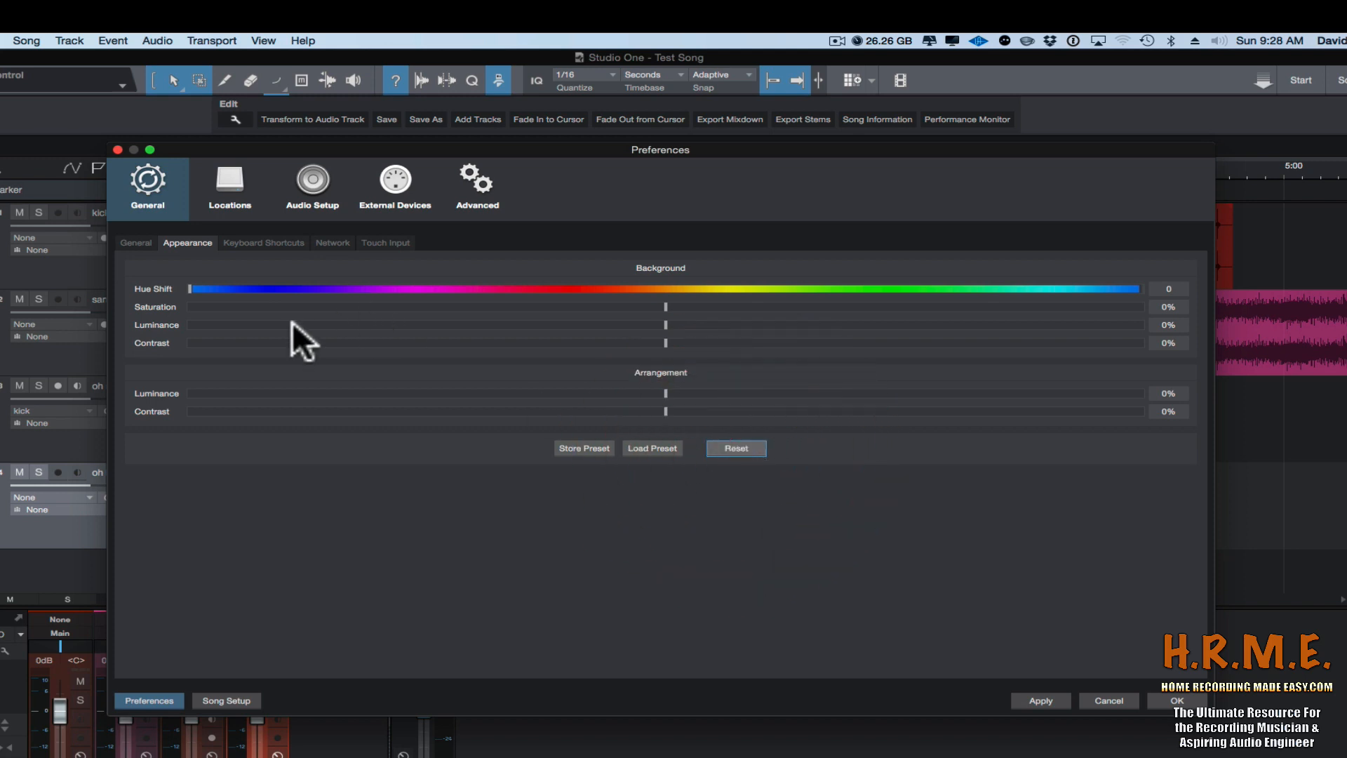
Try the background hue shift, return it to 0, and set background saturation to about 63% and luminance to about -53%.
left_click(188, 286)
left_click_drag(236, 287, 118, 285)
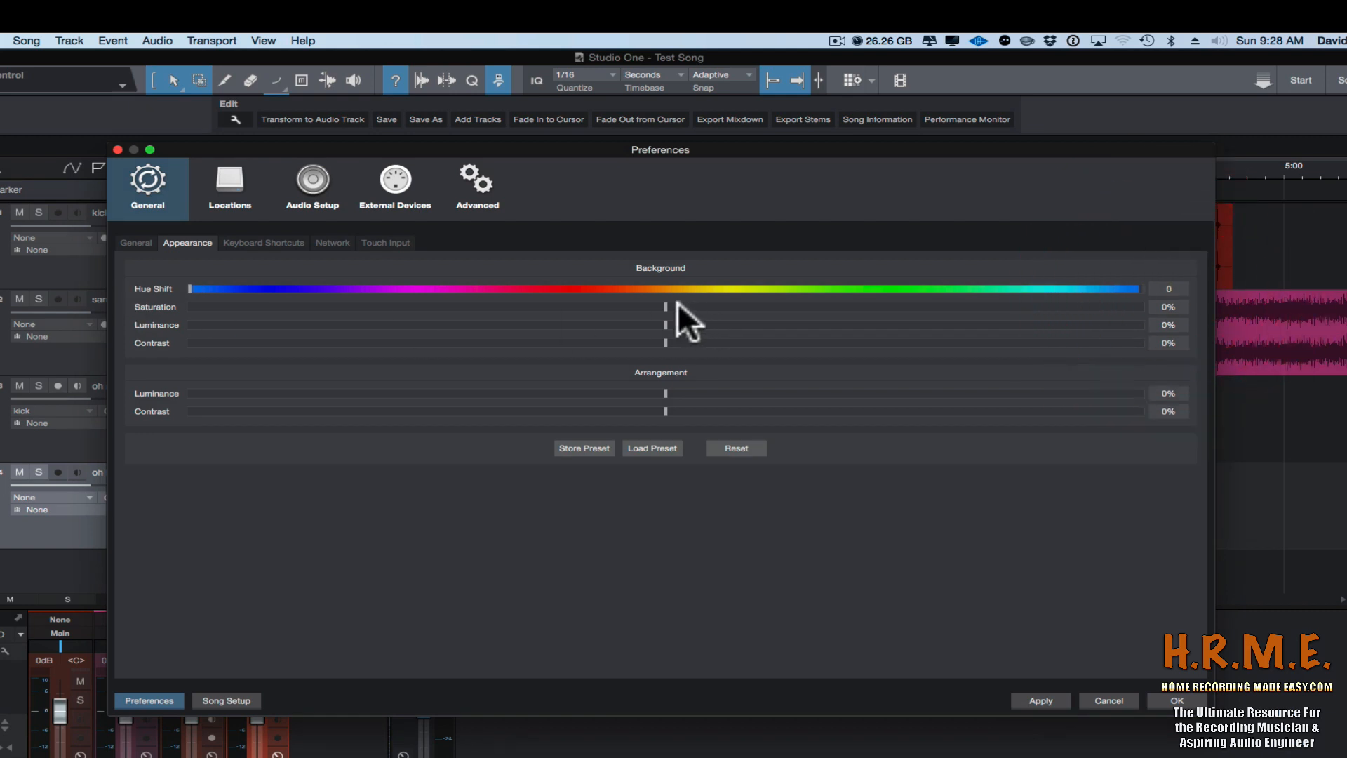
left_click_drag(663, 307, 975, 311)
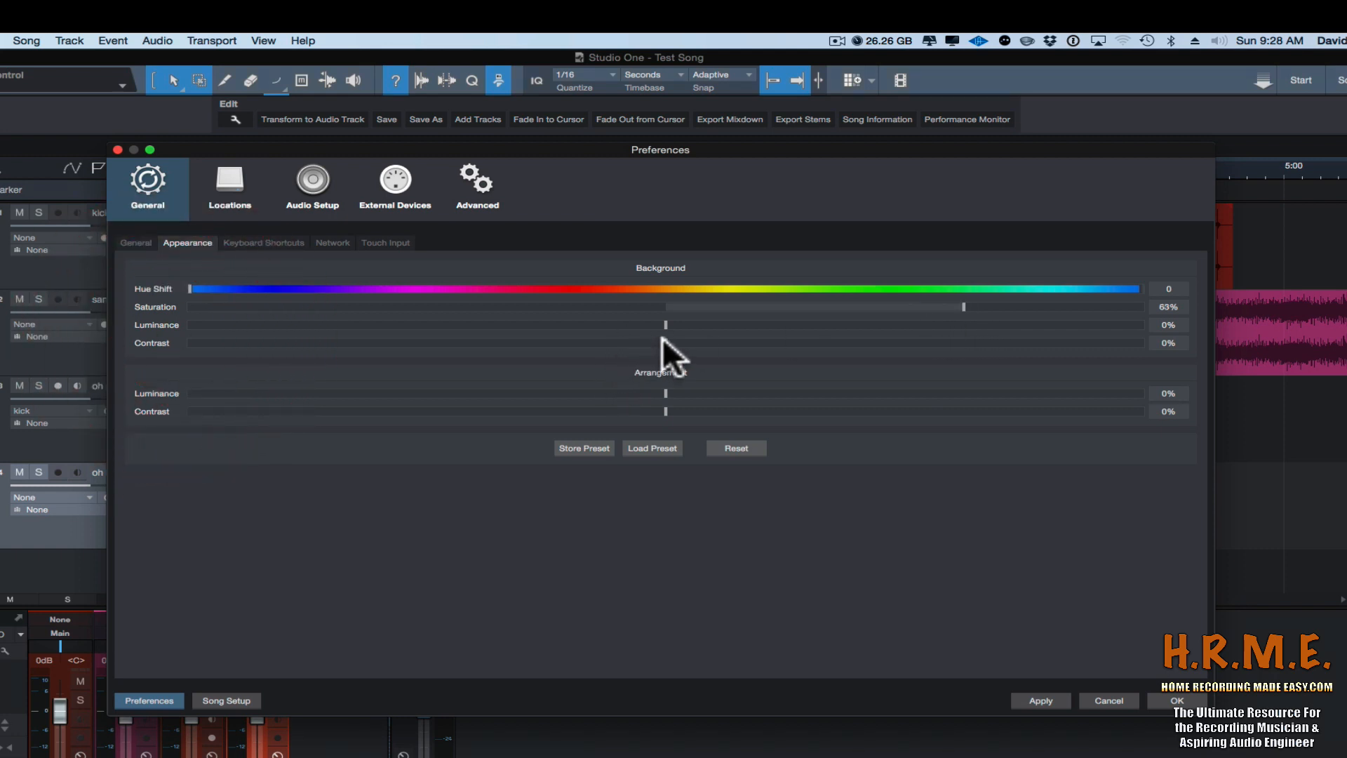
left_click_drag(663, 324, 263, 329)
left_click_drag(407, 329, 424, 327)
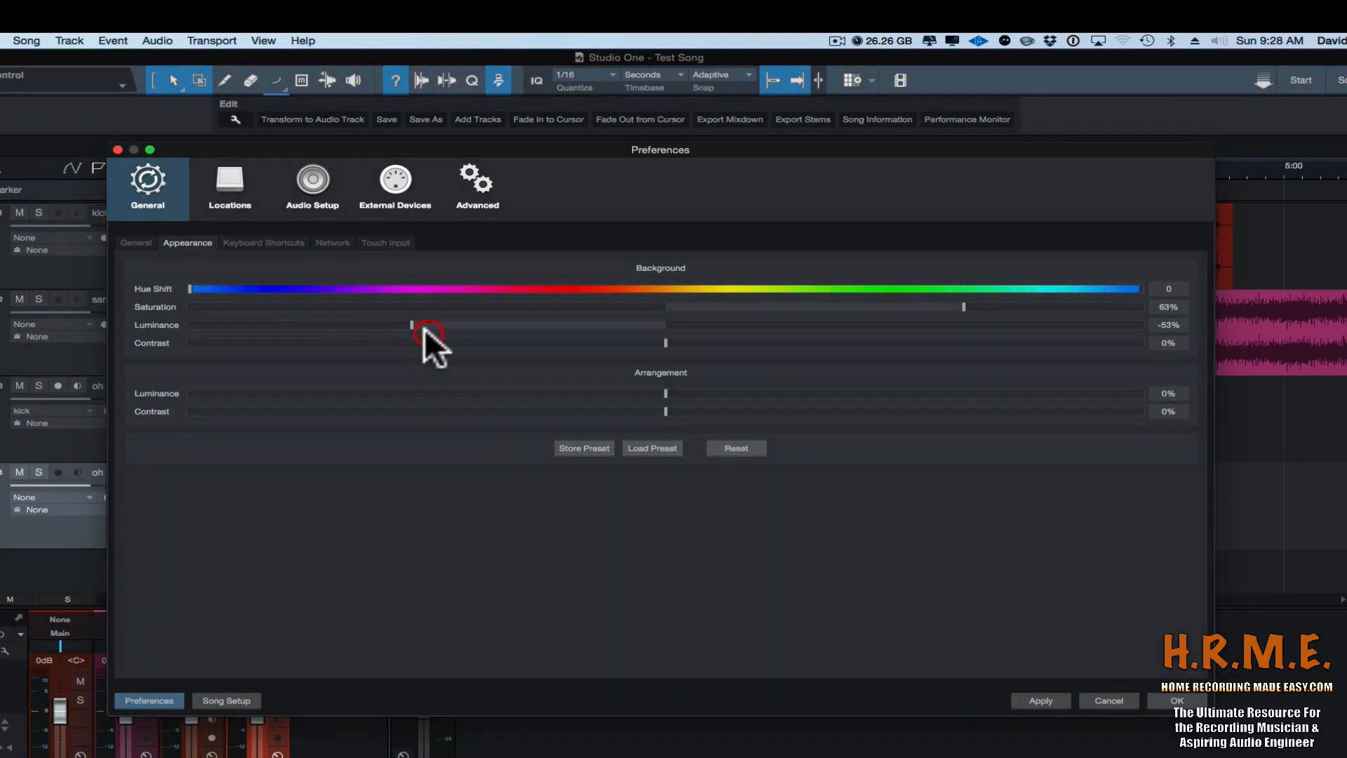
mouse_move(666, 341)
left_mouse_down()
mouse_move(236, 366)
mouse_move(1101, 339)
mouse_move(668, 355)
left_mouse_up()
Set the arrangement luminance to about -58% and its contrast to about 72%, comparing against the song's audio tracks.
left_click_drag(666, 149, 664, 302)
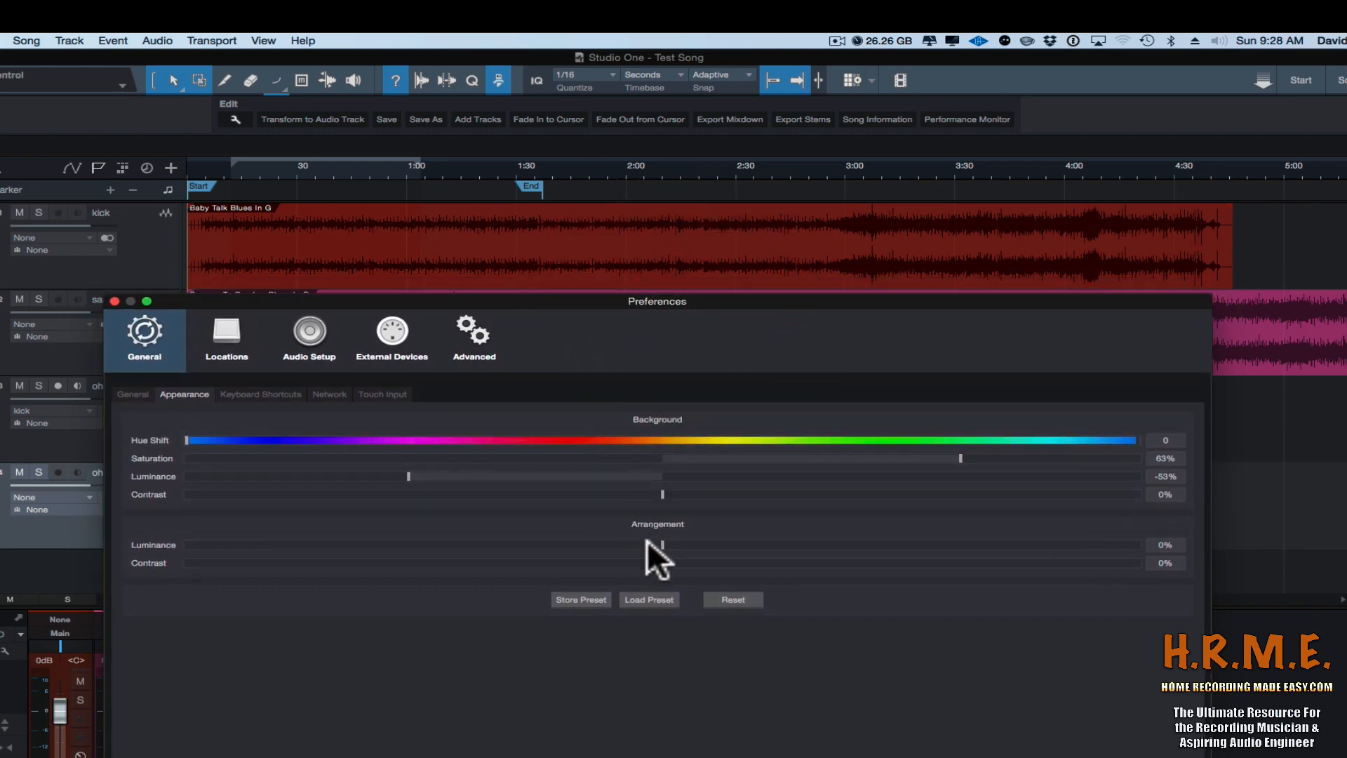
left_click_drag(663, 543, 386, 547)
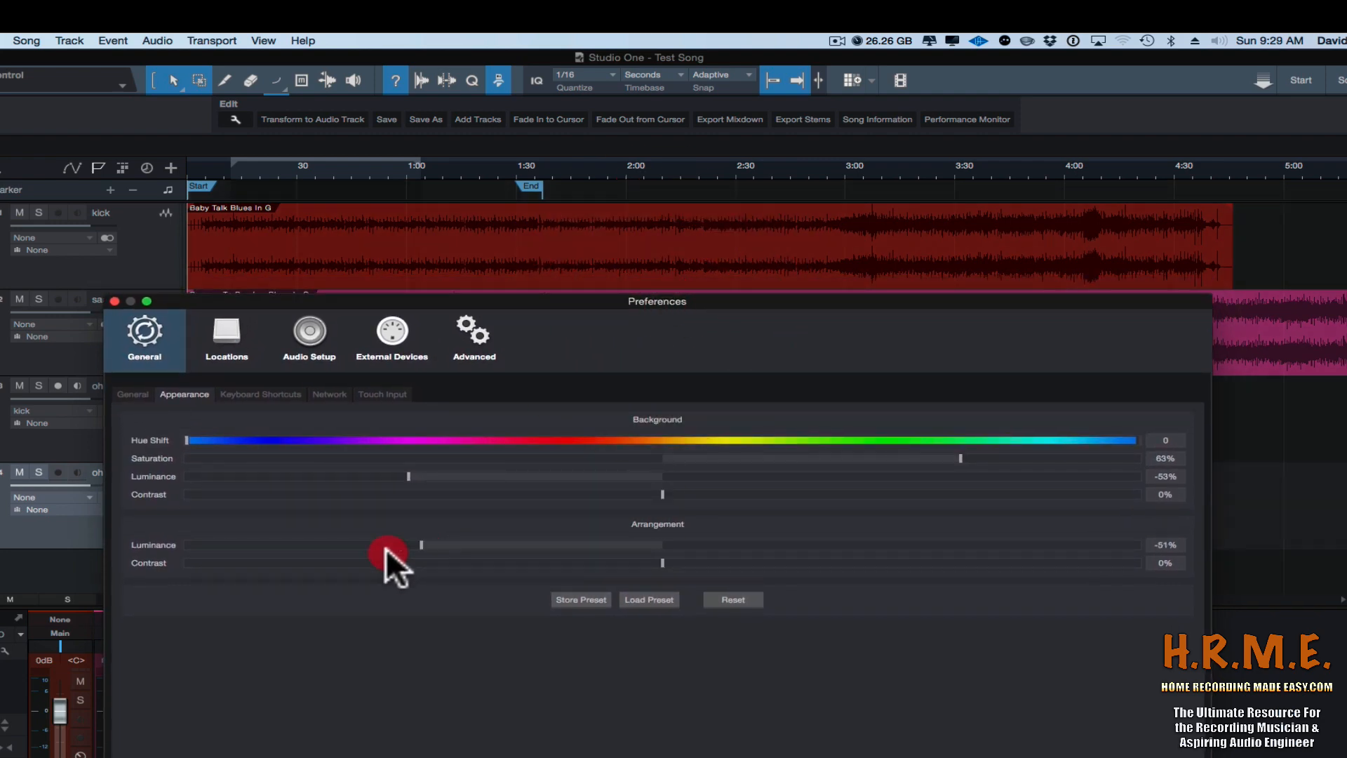
left_click_drag(289, 553, 1073, 539)
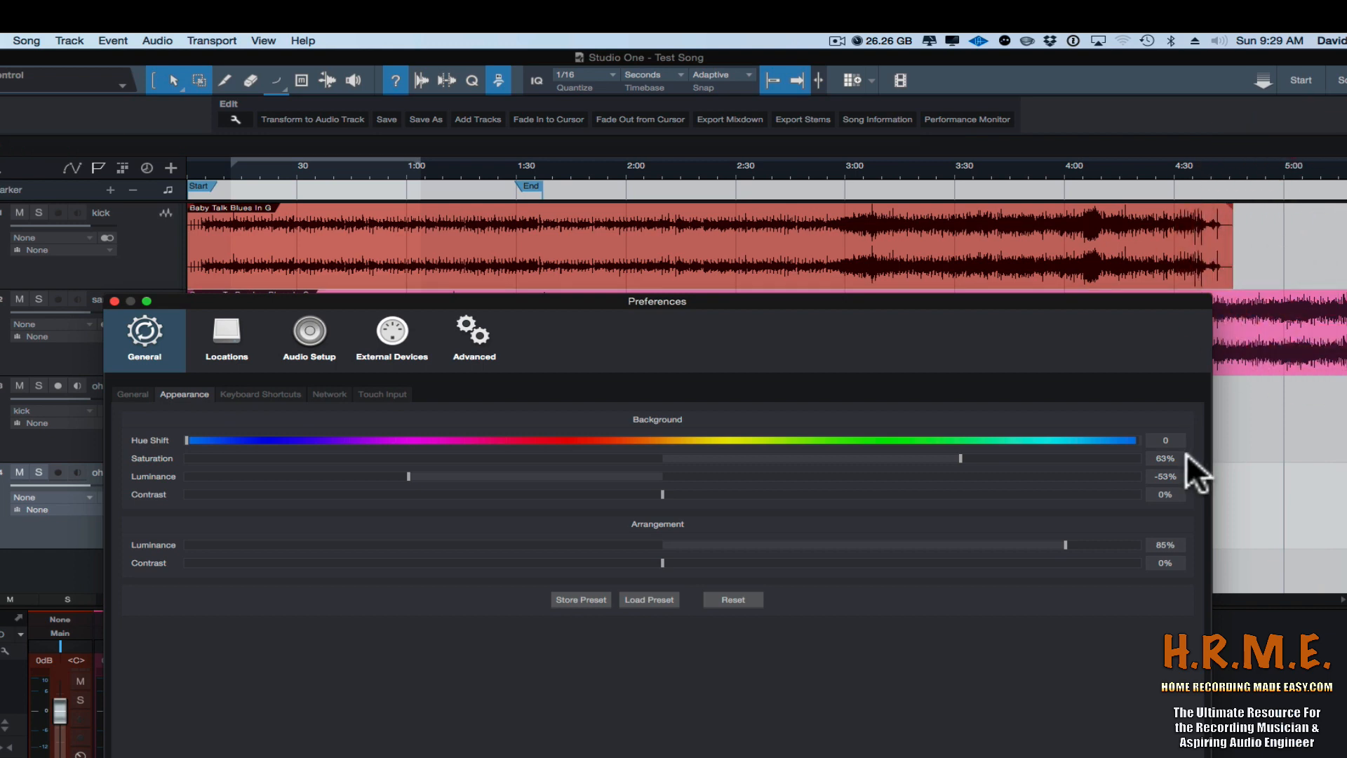
left_click_drag(1064, 540, 384, 550)
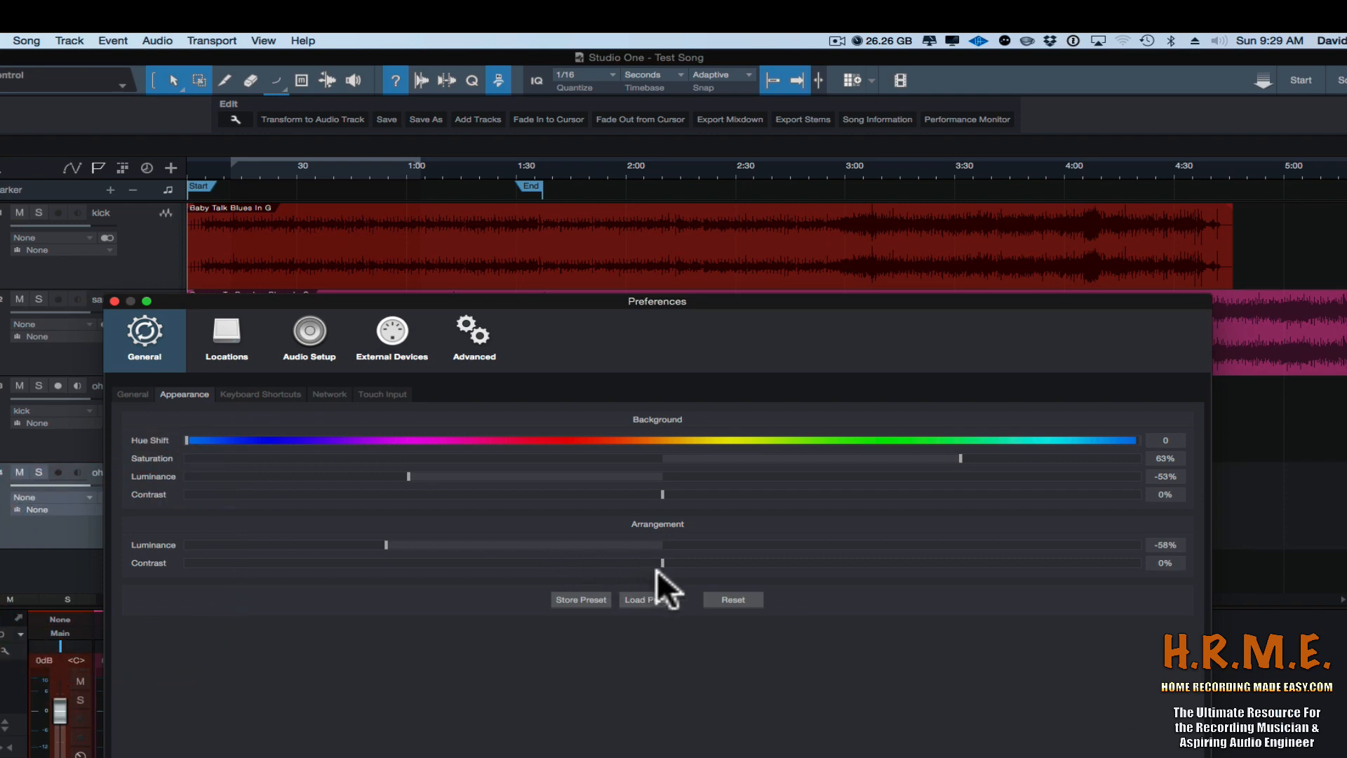
left_click_drag(660, 561, 1021, 562)
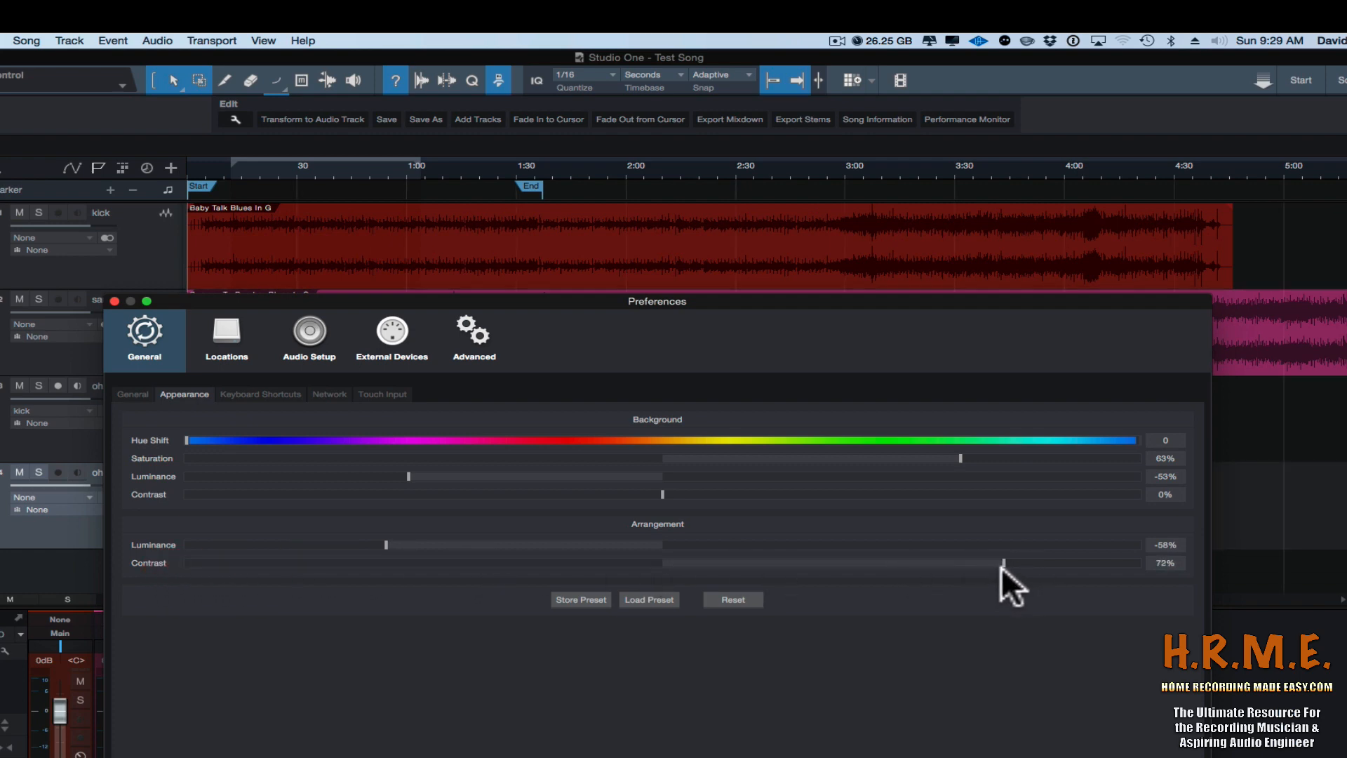
left_click_drag(756, 301, 783, 142)
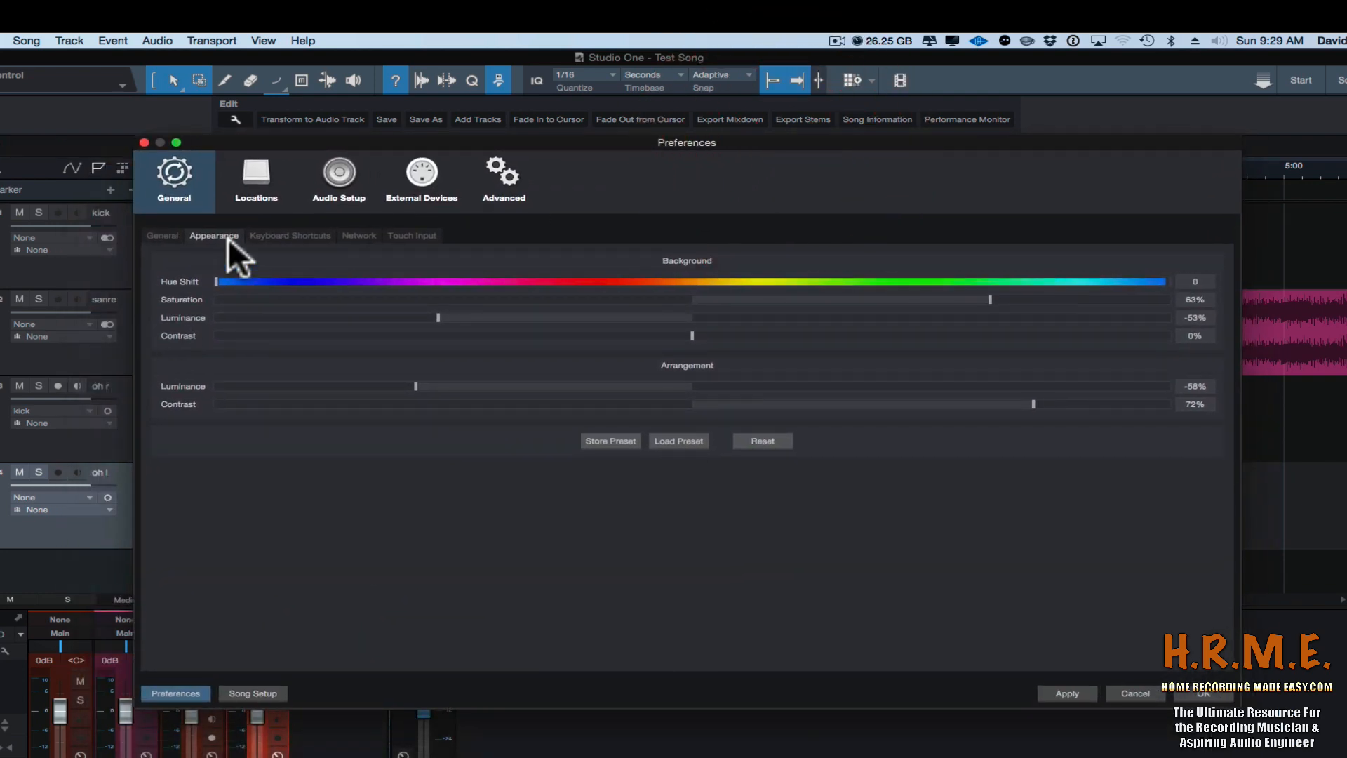
Search the keyboard shortcuts for "save" and clear the search to list all commands again.
left_click(272, 235)
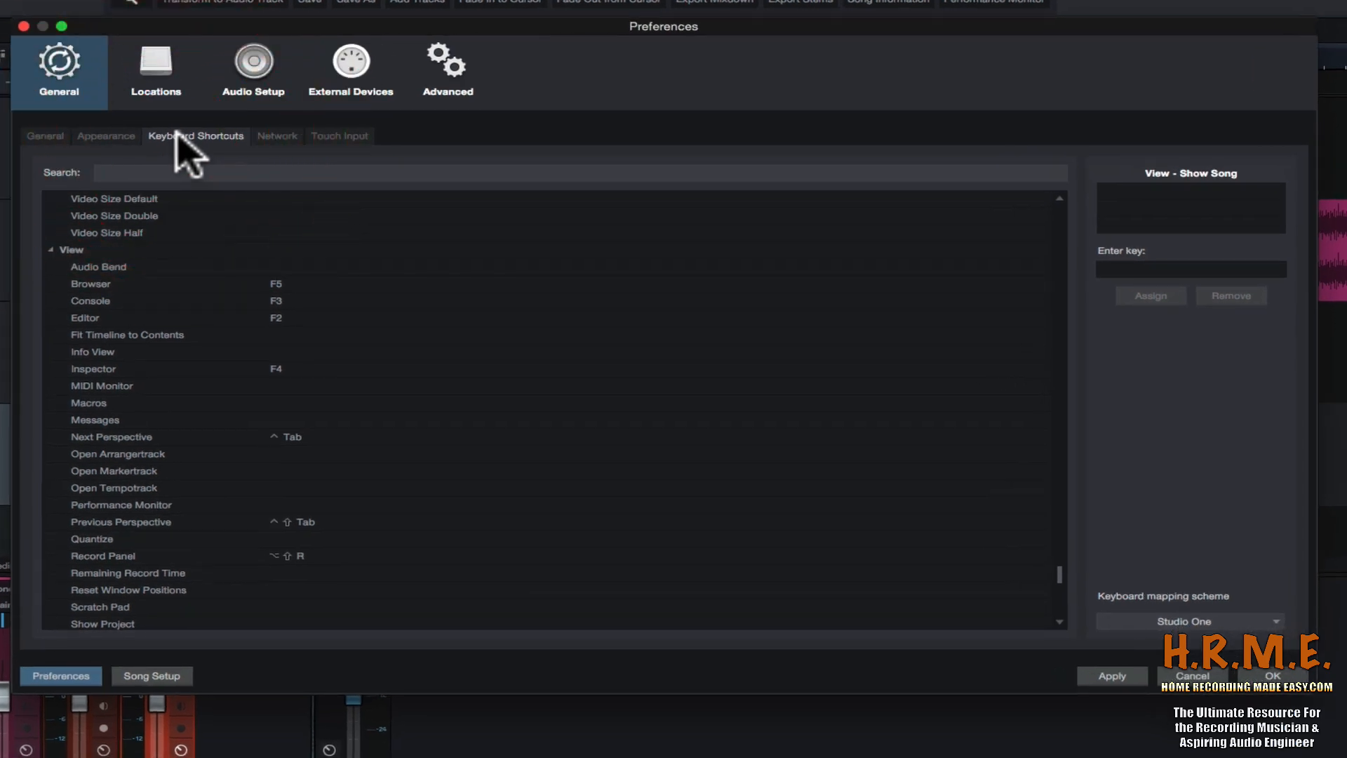
scroll(256, 267, "down", 10)
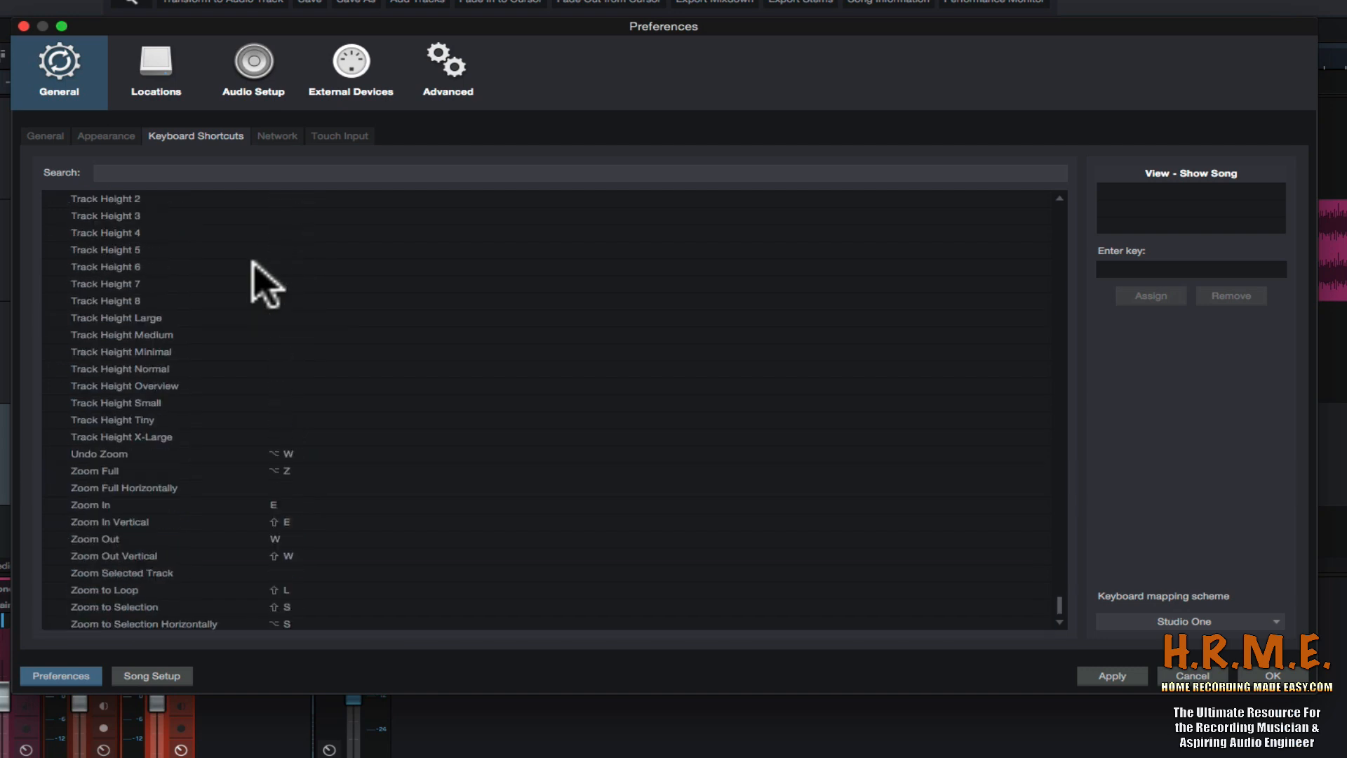
left_click(204, 174)
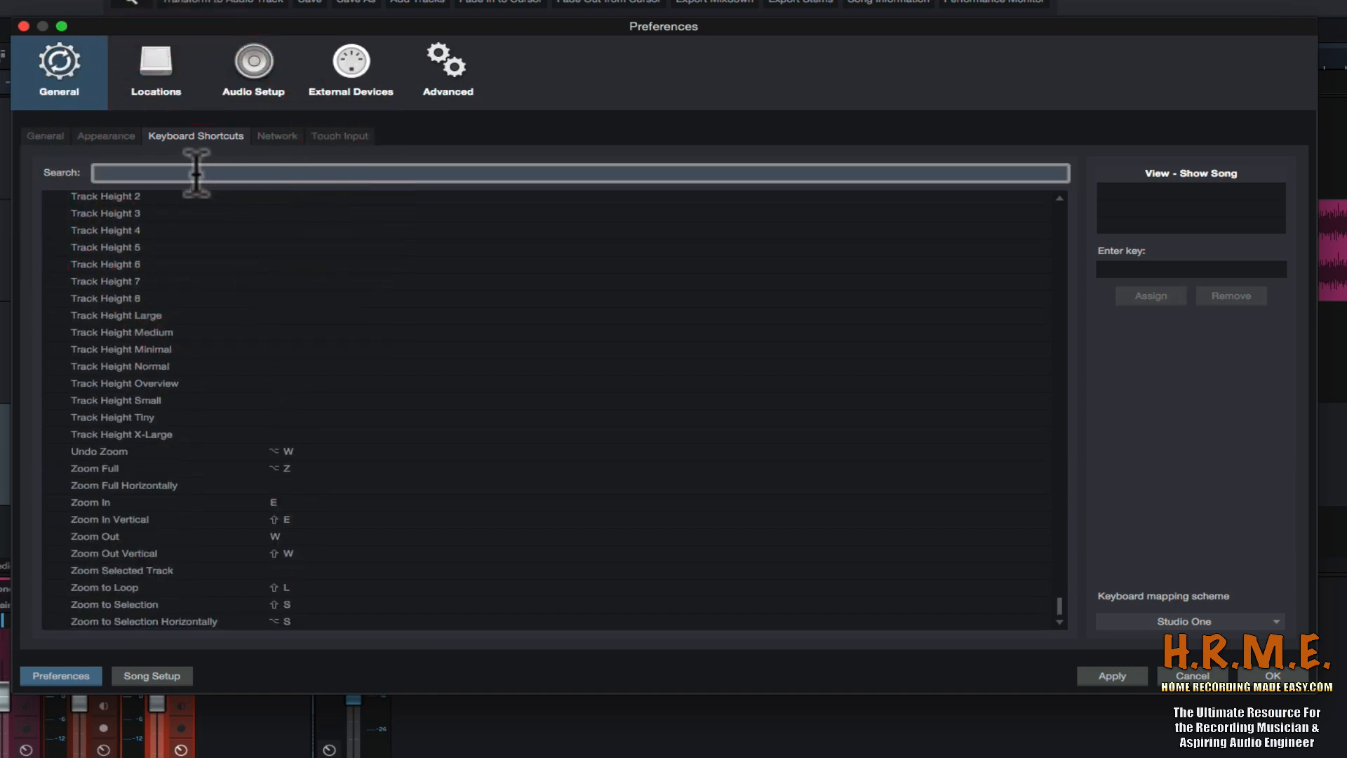
type("save")
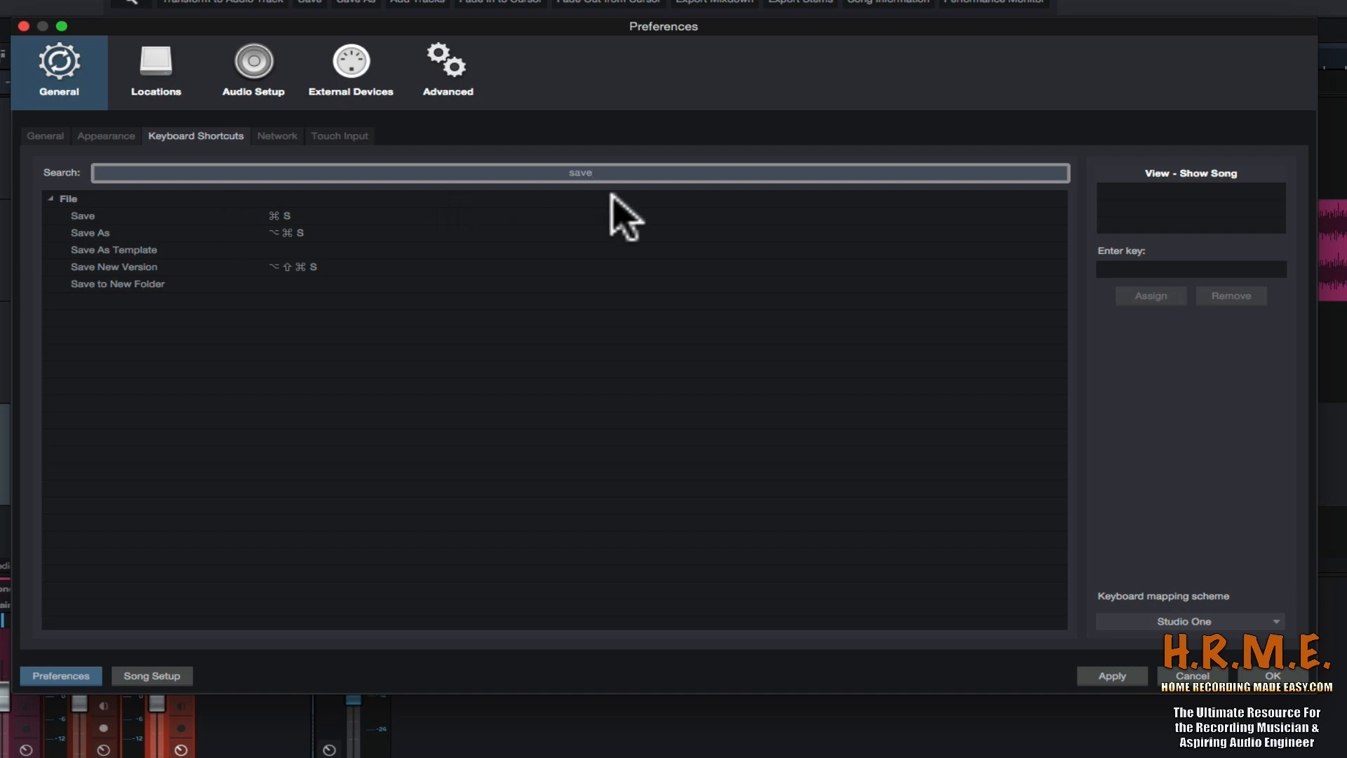
key("BackSpace")
key("BackSpace")
key("BackSpace")
key("BackSpace")
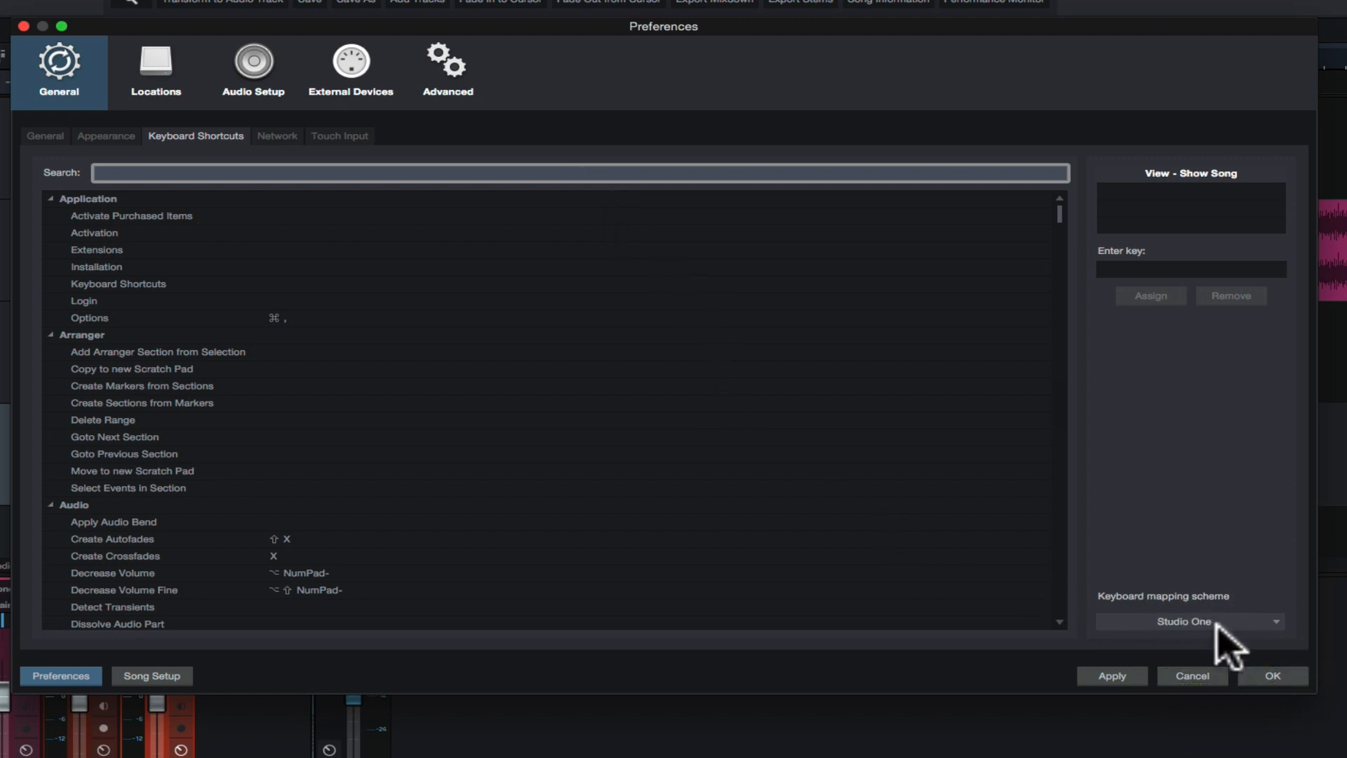
left_click(1273, 621)
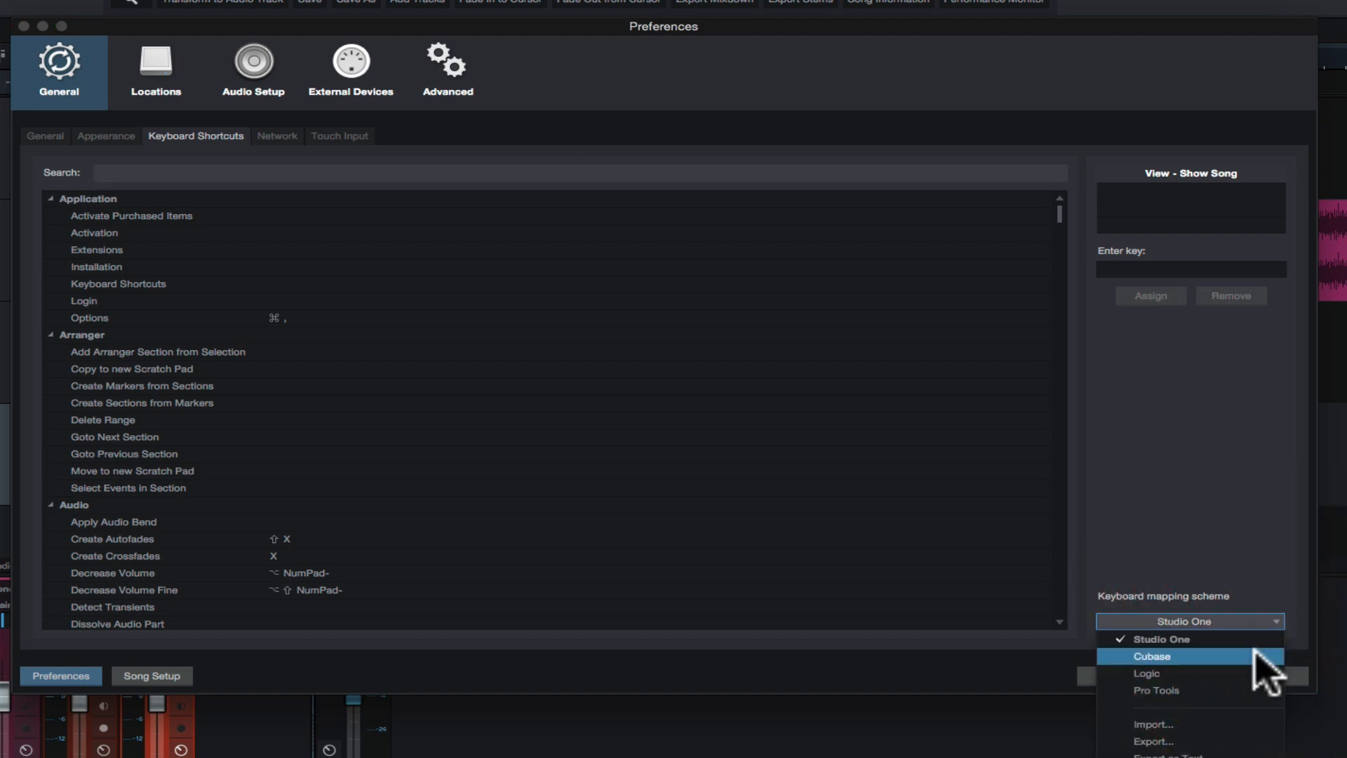
left_click(1256, 656)
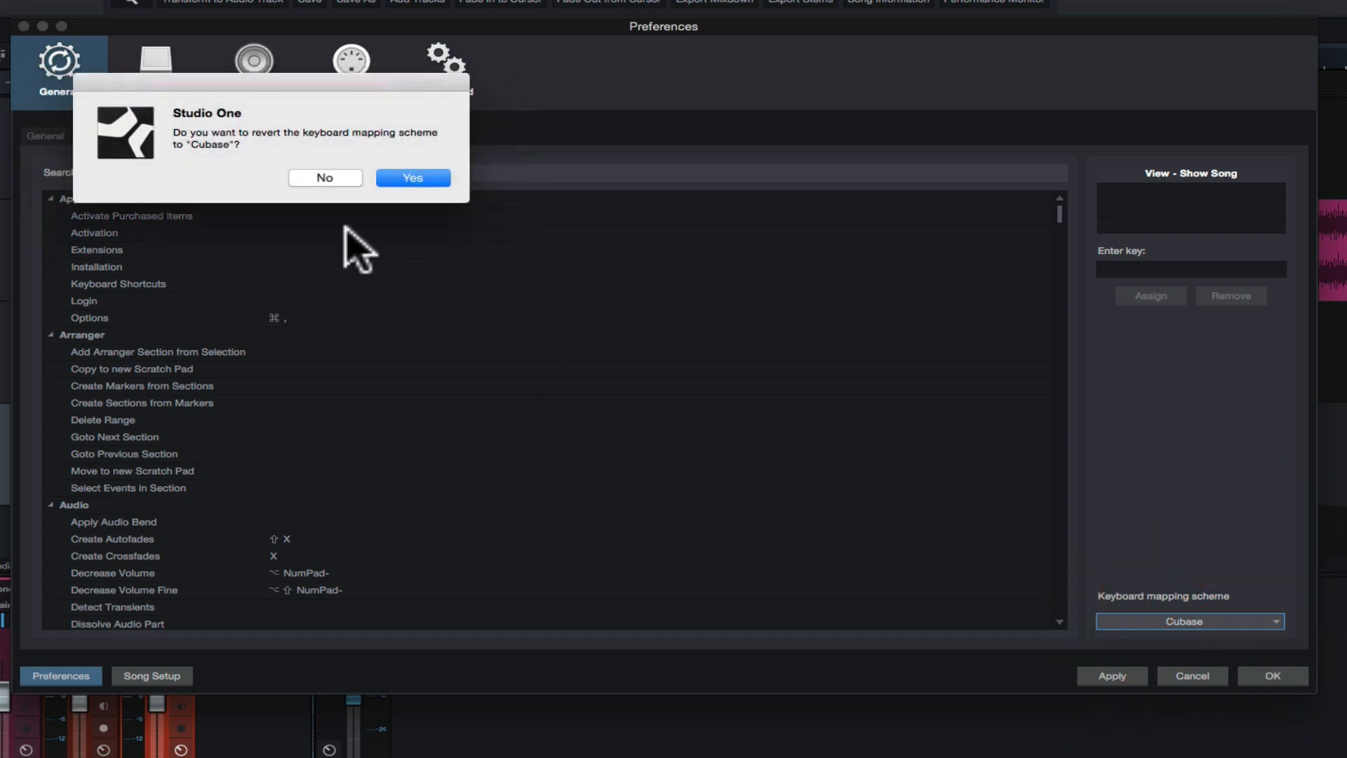
left_click(336, 179)
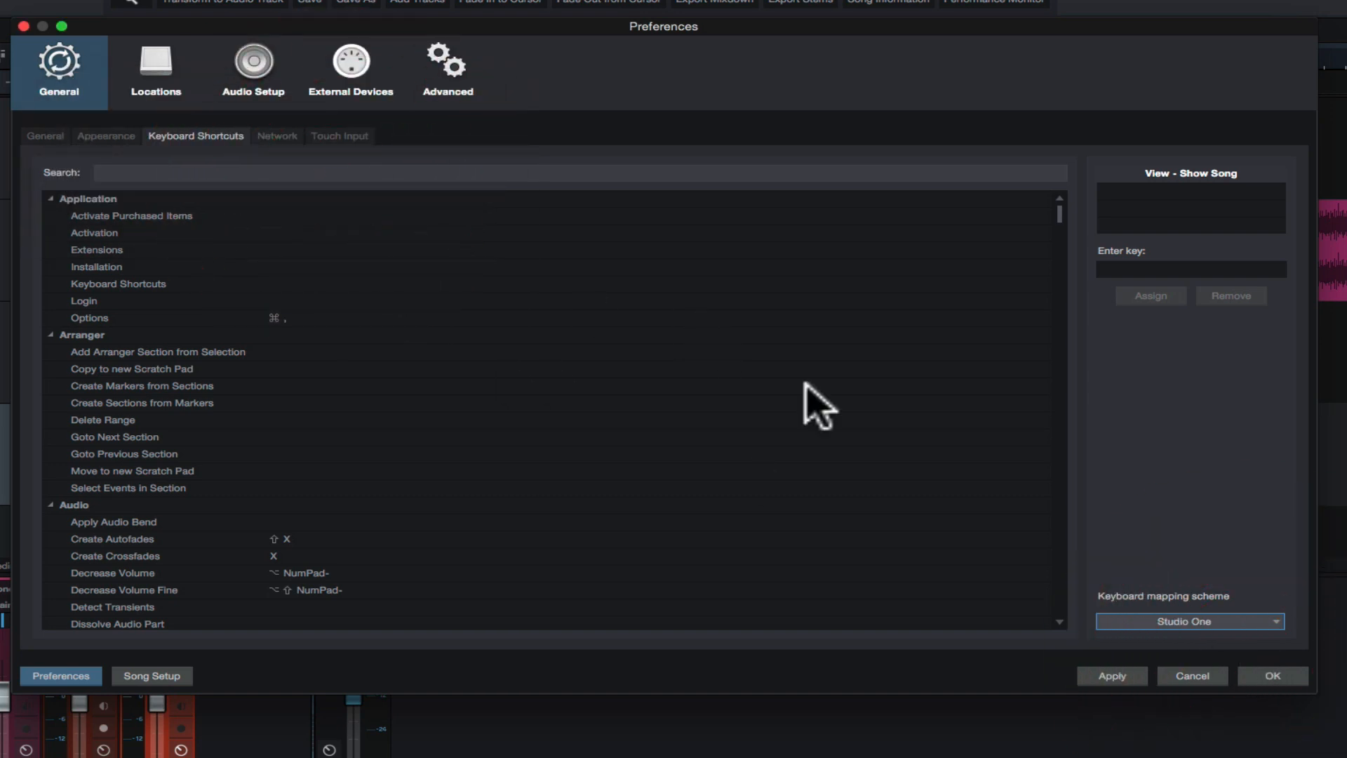
Look through the available keyboard mapping schemes, keep the Studio One scheme, and apply the preferences.
left_click(1267, 622)
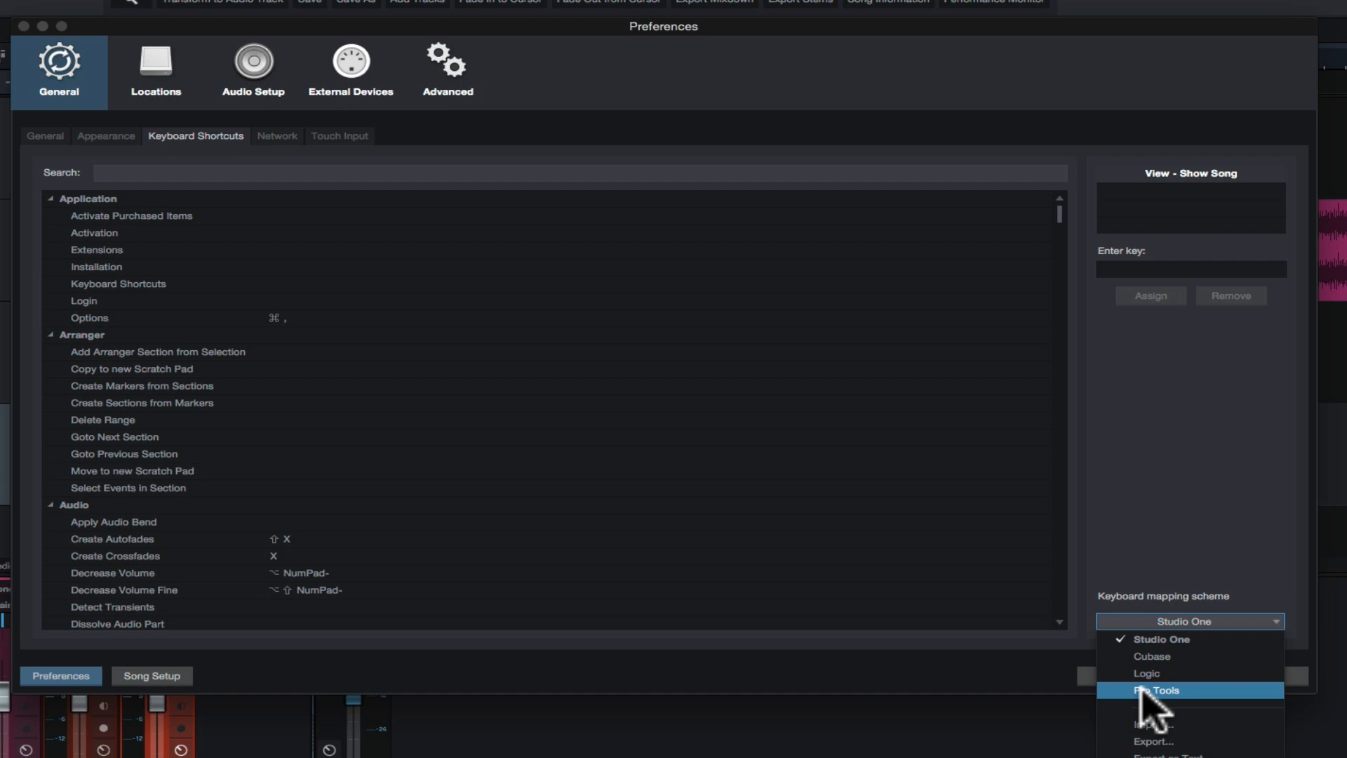
left_click(1134, 268)
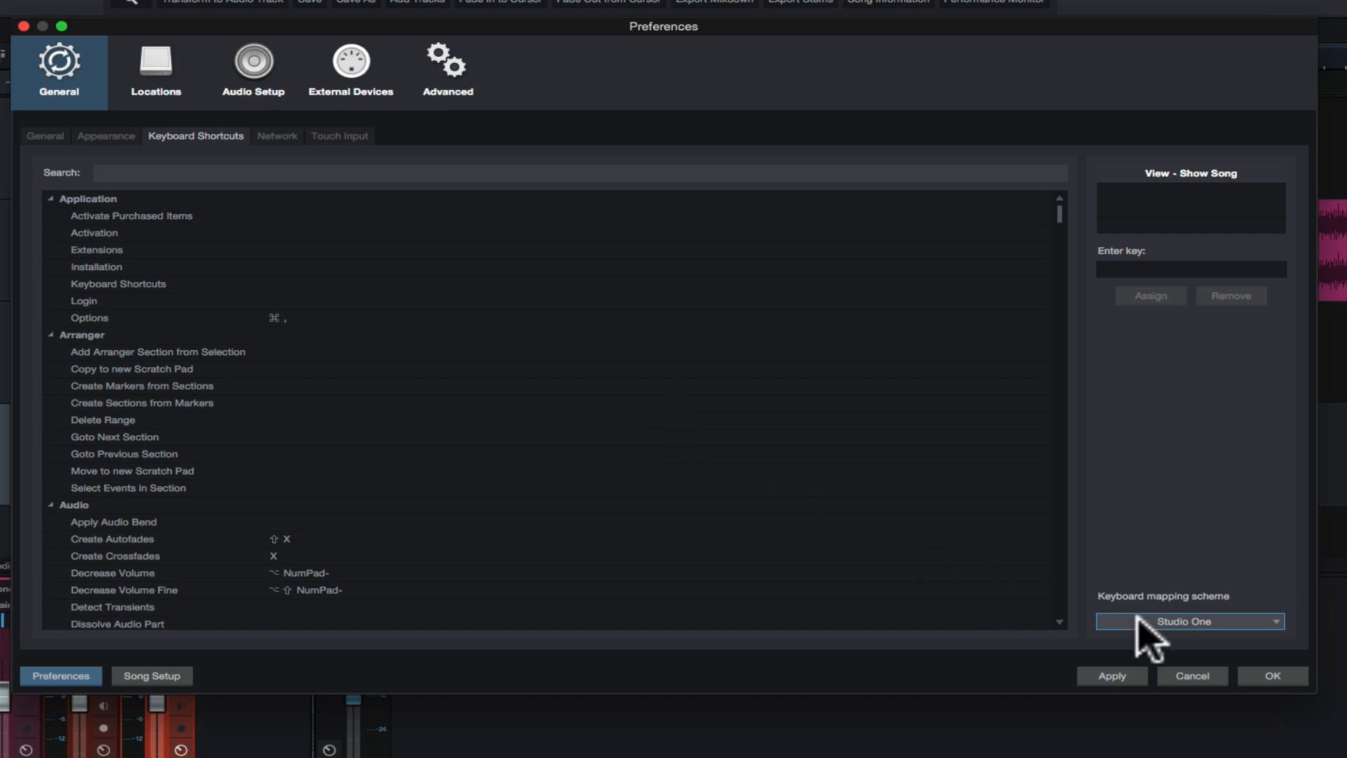
left_click(1111, 676)
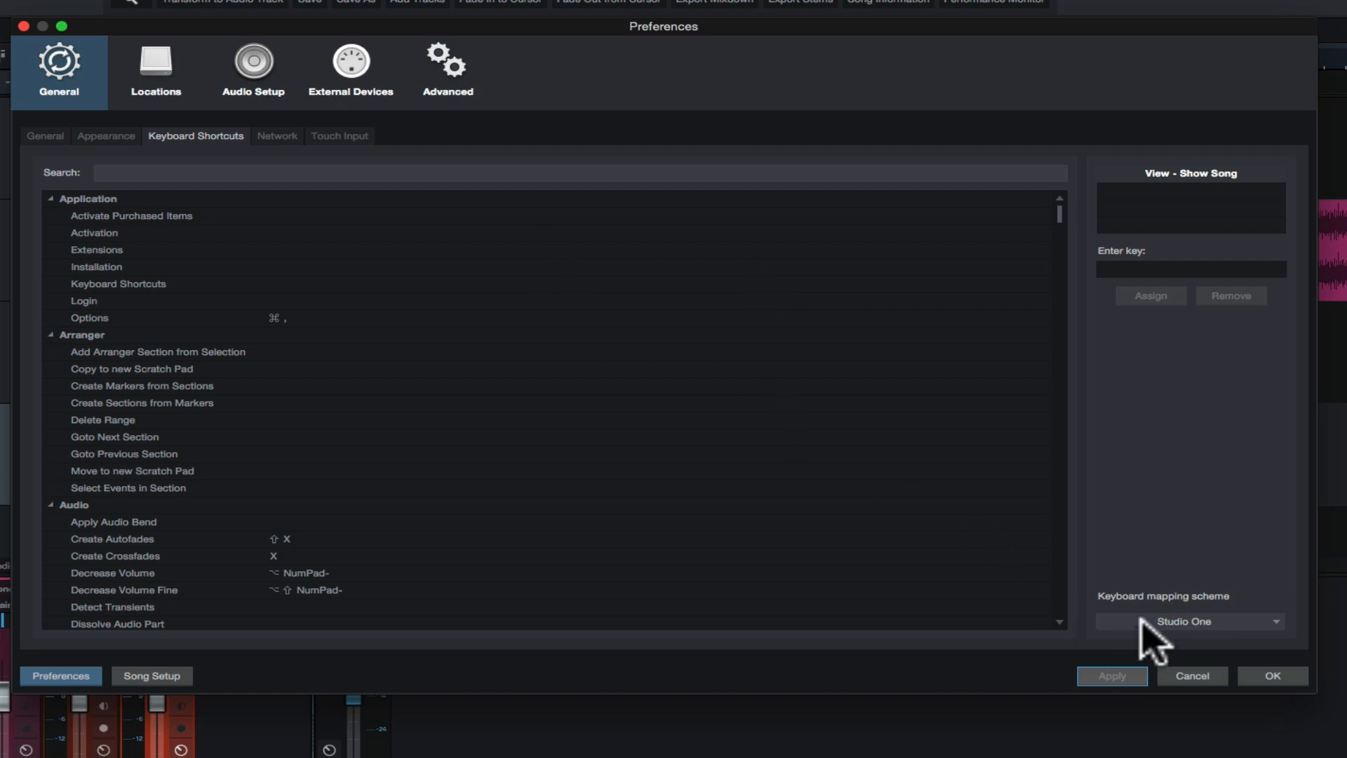
Review the network option for remote control app discovery and the touch input settings for TUIO multi-touch devices.
left_click(277, 138)
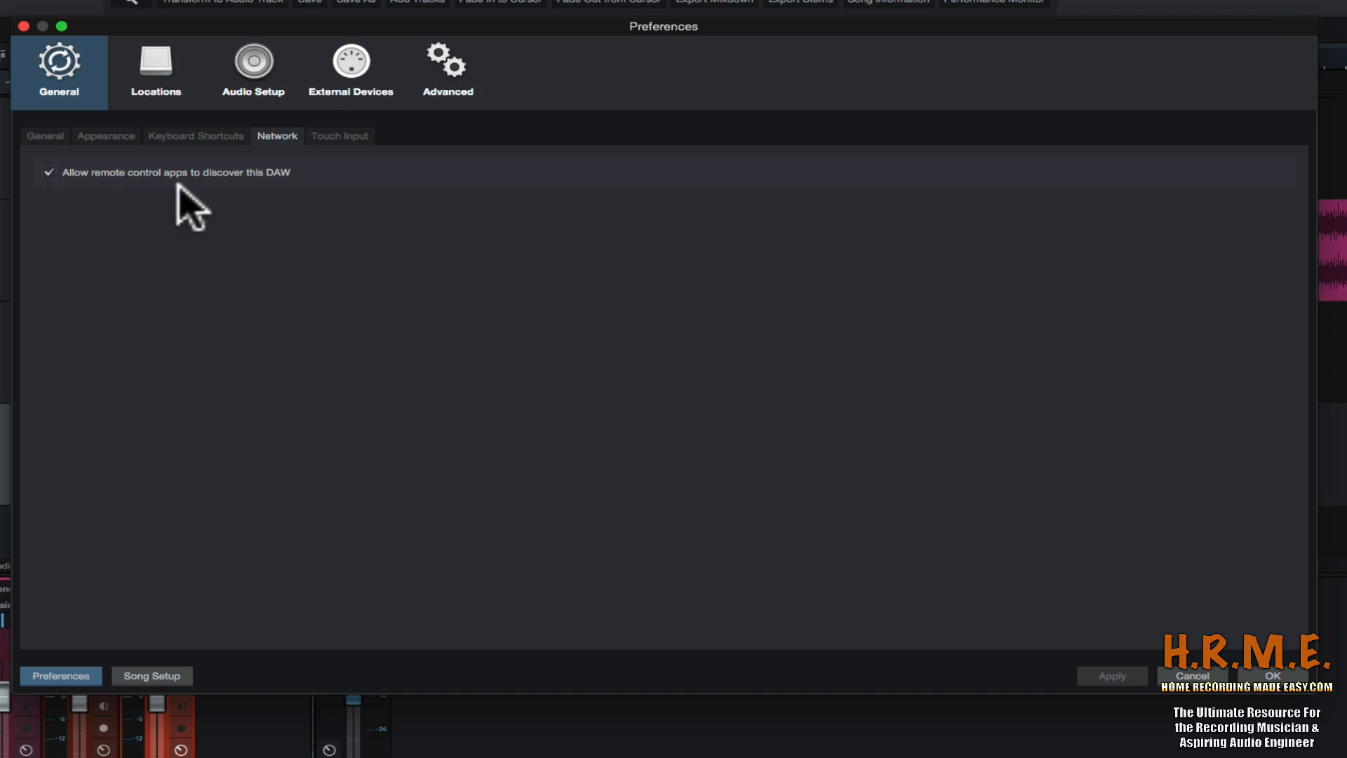
left_click(331, 137)
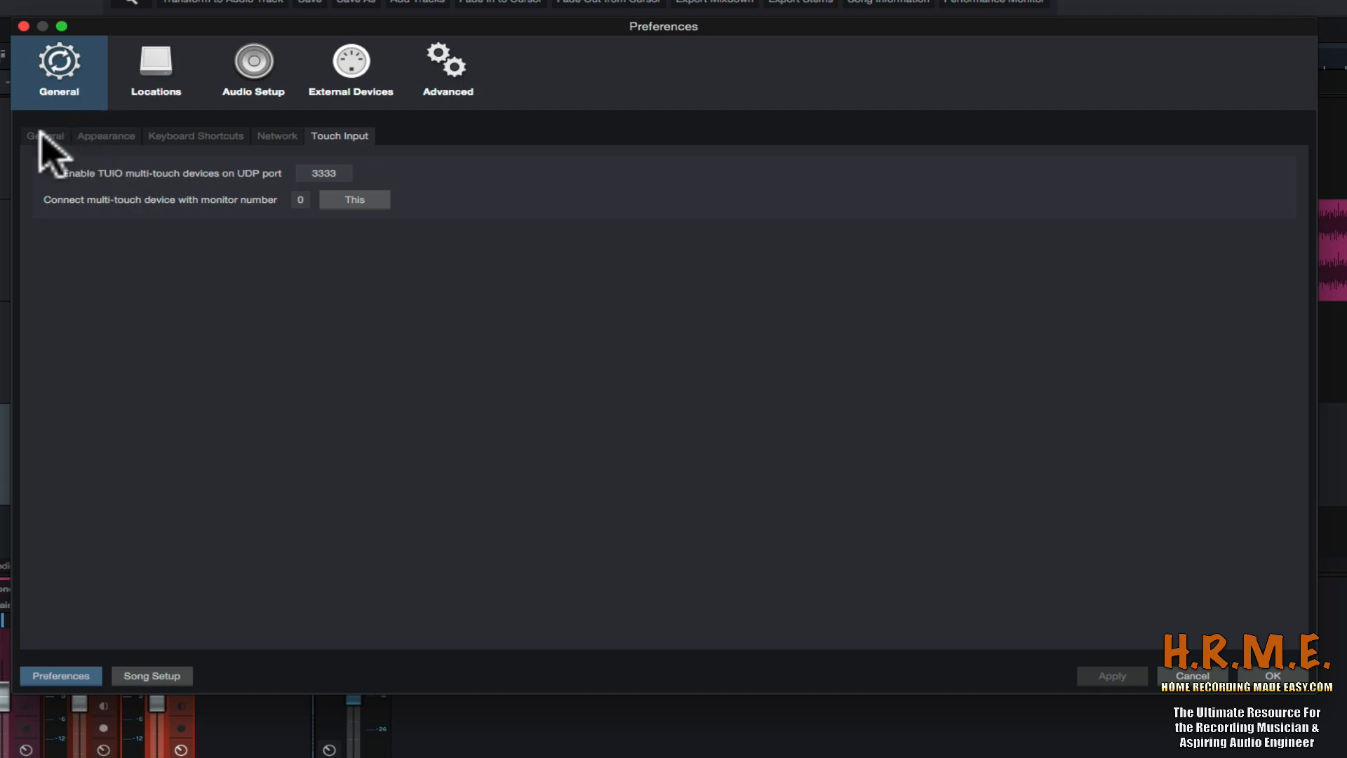
Set the user data location to VISION Raid/Recording Sessions/Main 2TB Drive/Studio One/Studio One Songs/2016.
left_click(157, 83)
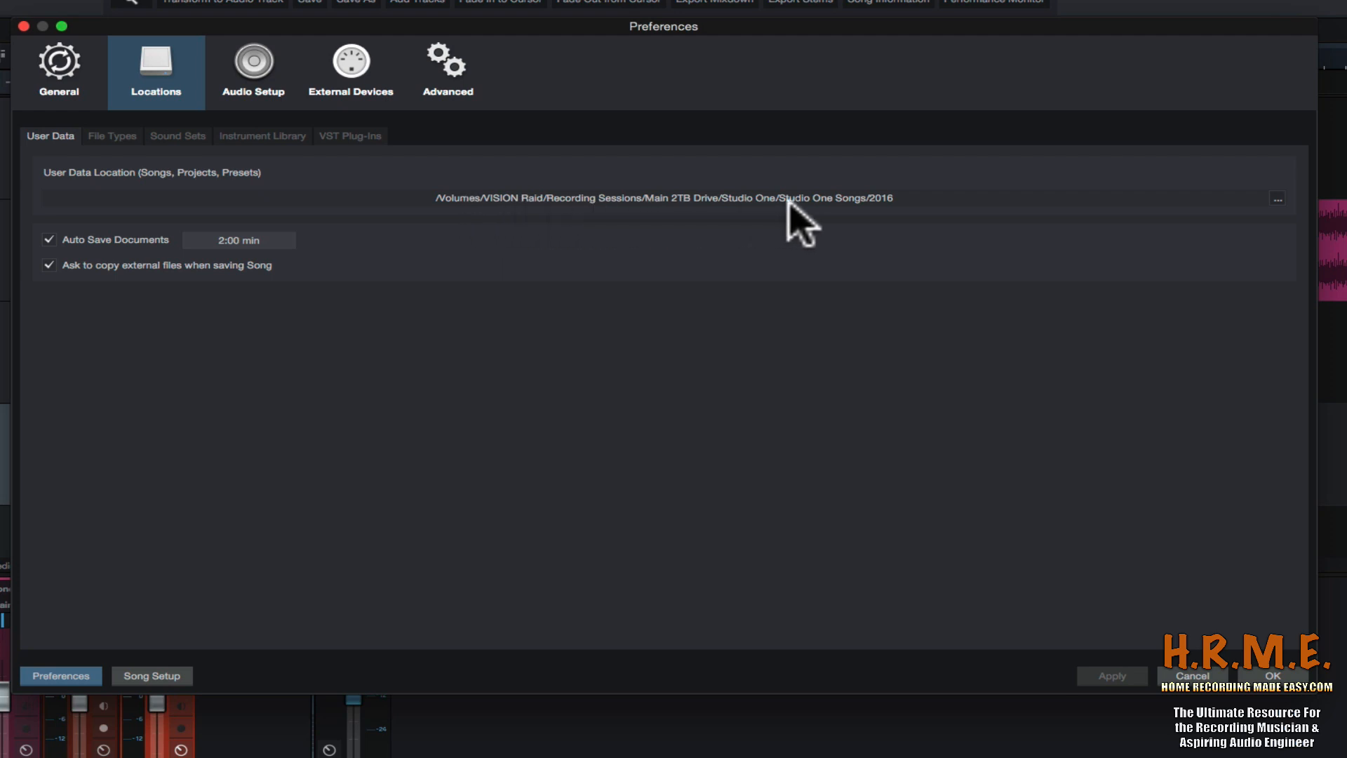
left_click(1278, 199)
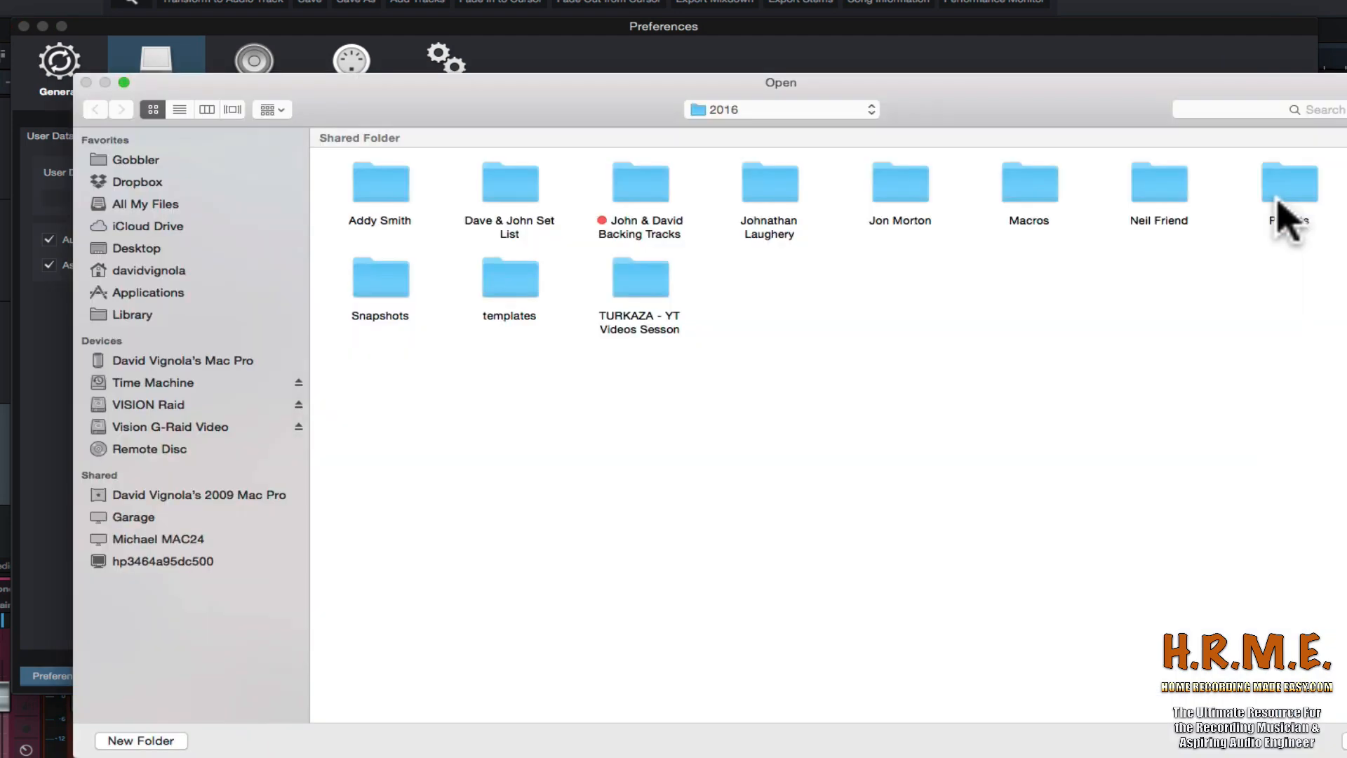
left_click(630, 105)
left_click_drag(630, 105, 421, 54)
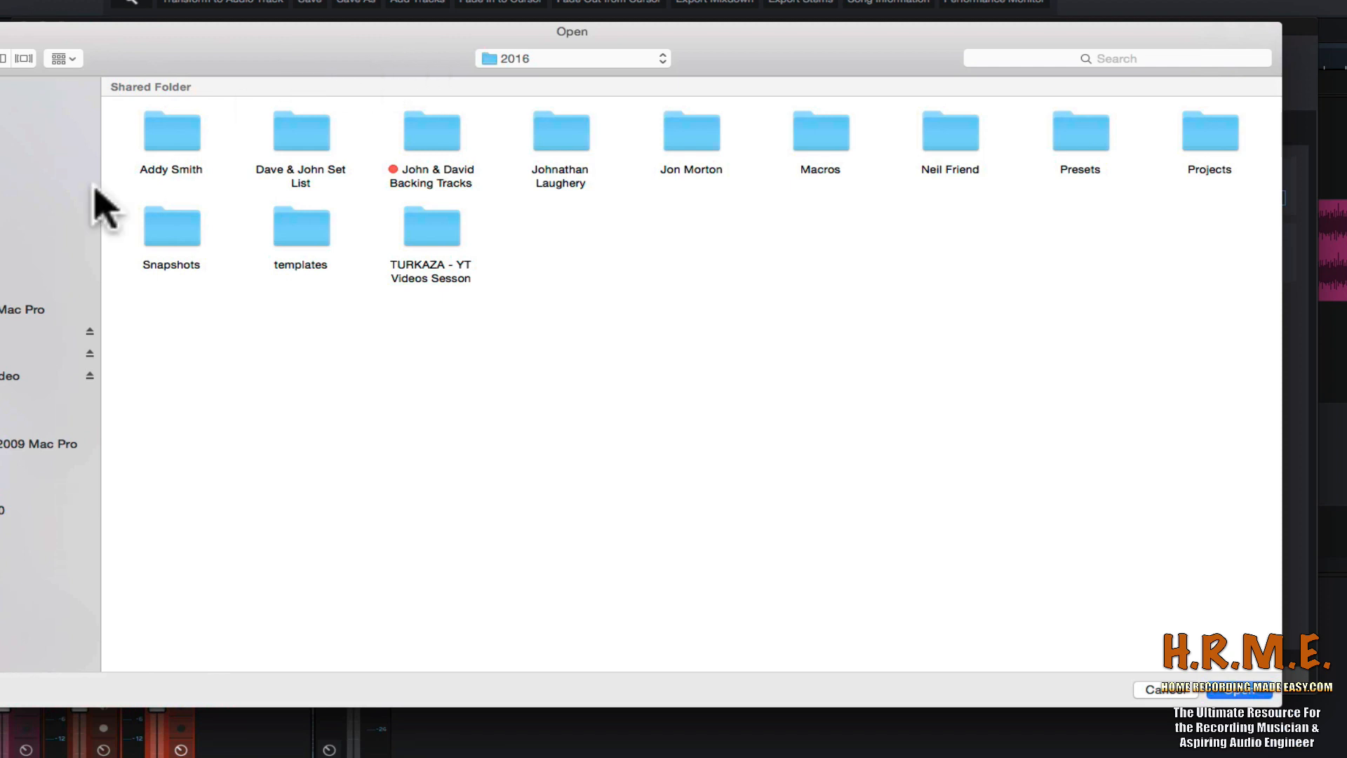
left_click(7, 353)
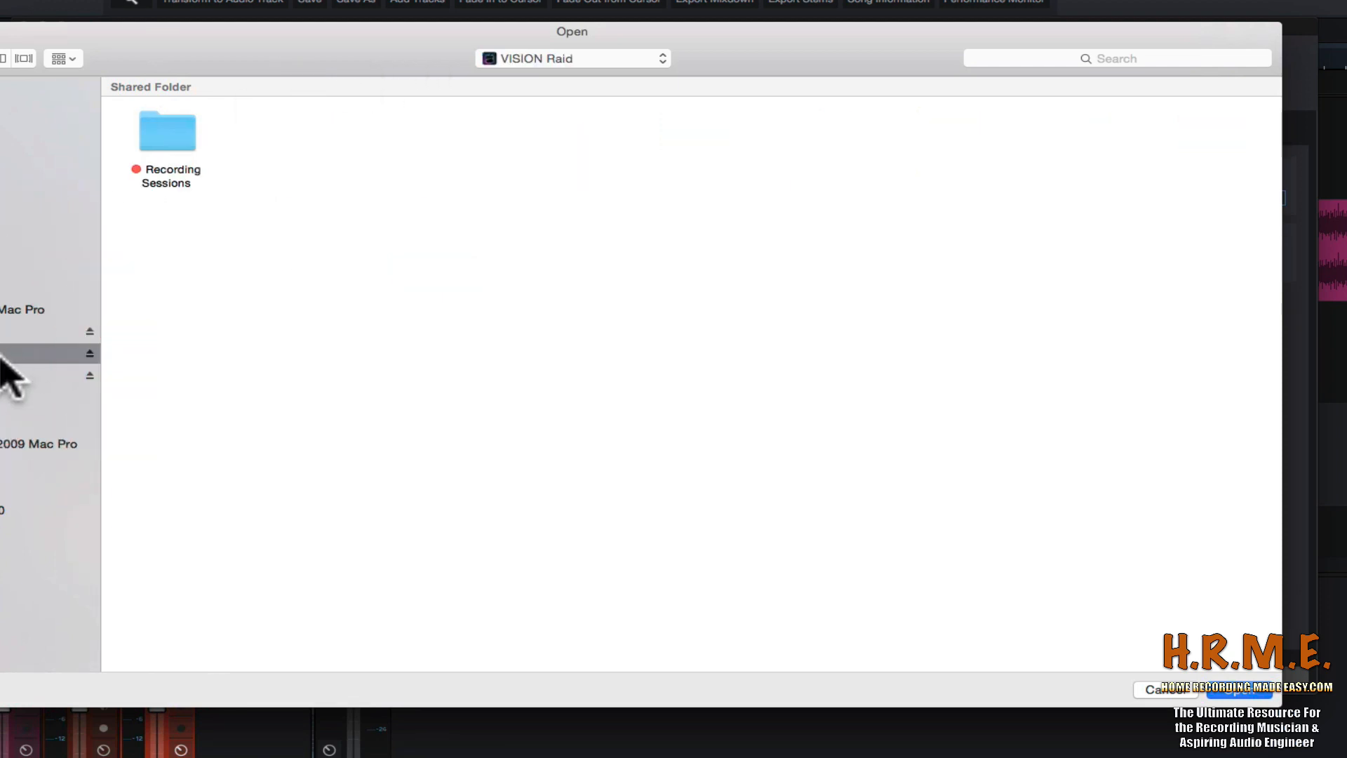
double_click(167, 139)
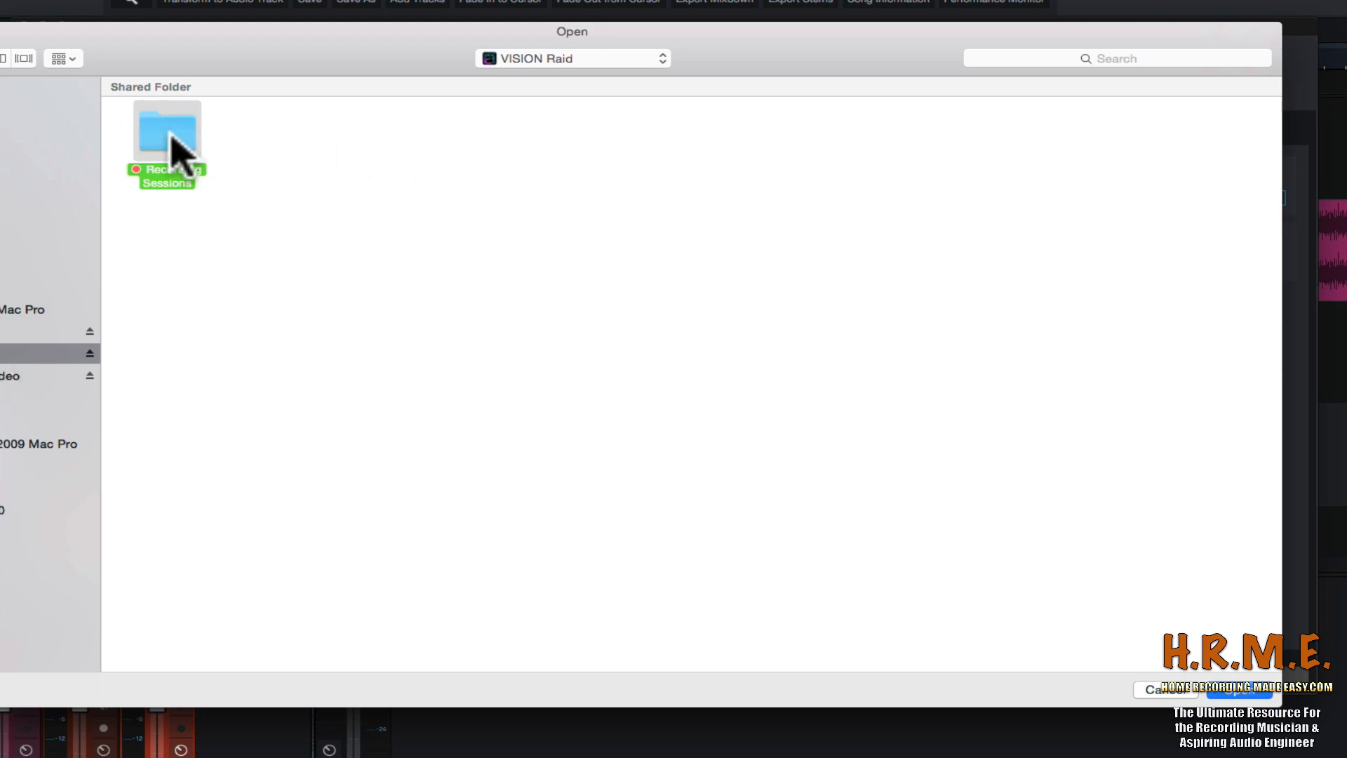
double_click(163, 139)
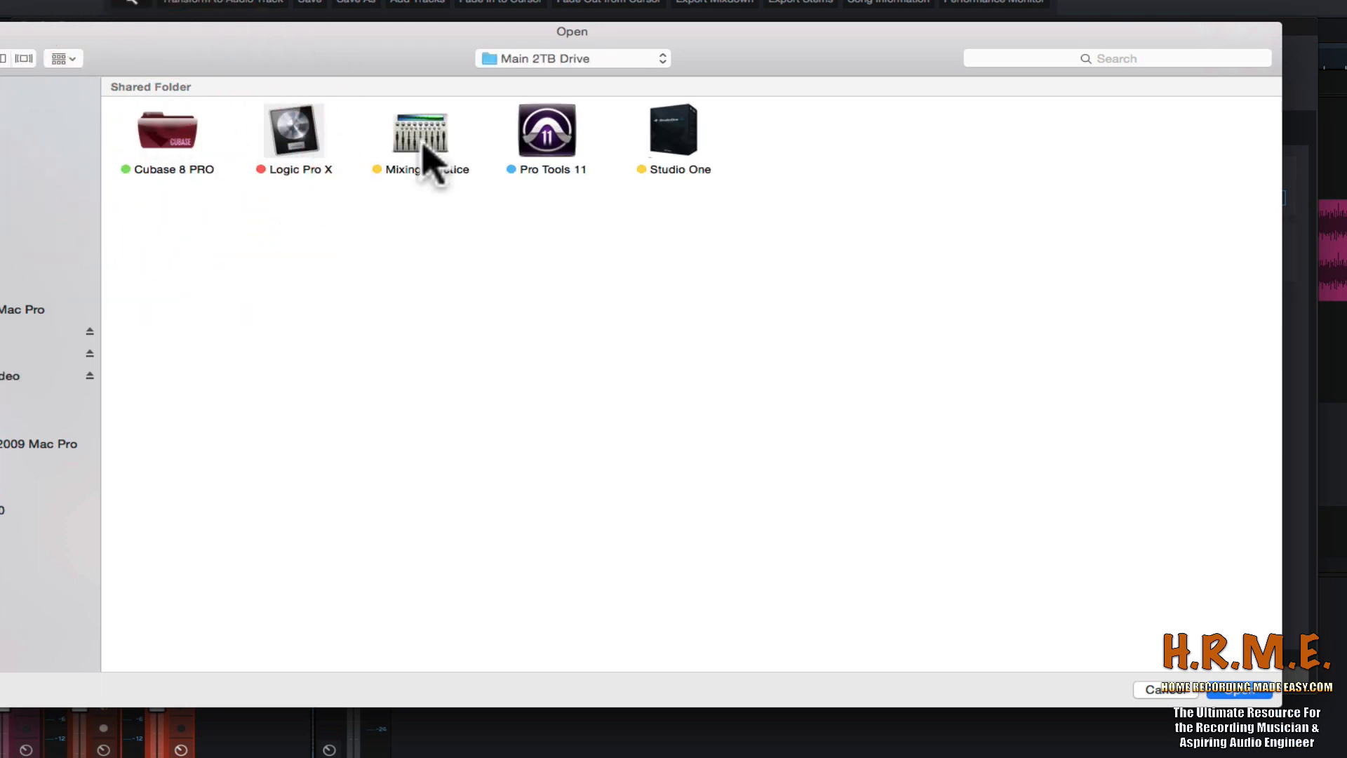
left_click(682, 135)
double_click(684, 137)
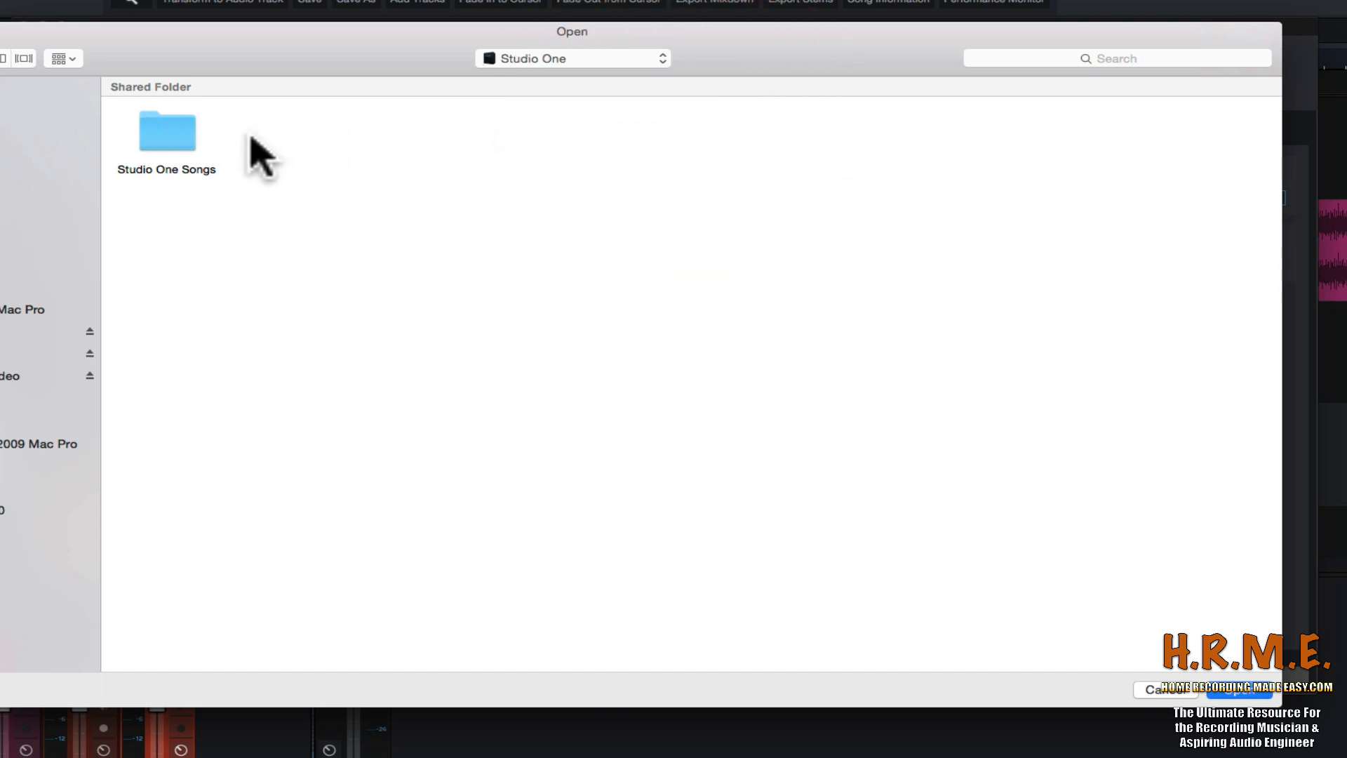
left_click(181, 130)
double_click(181, 127)
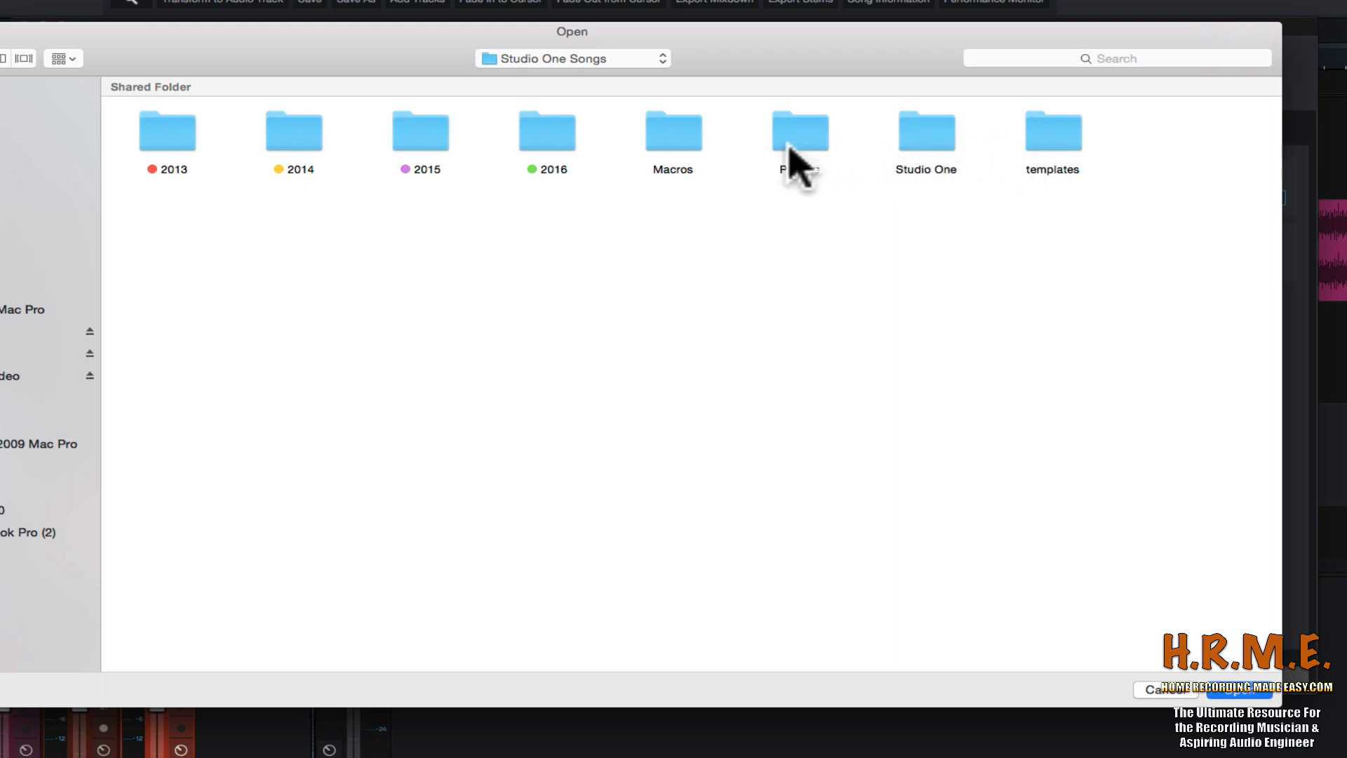
double_click(537, 139)
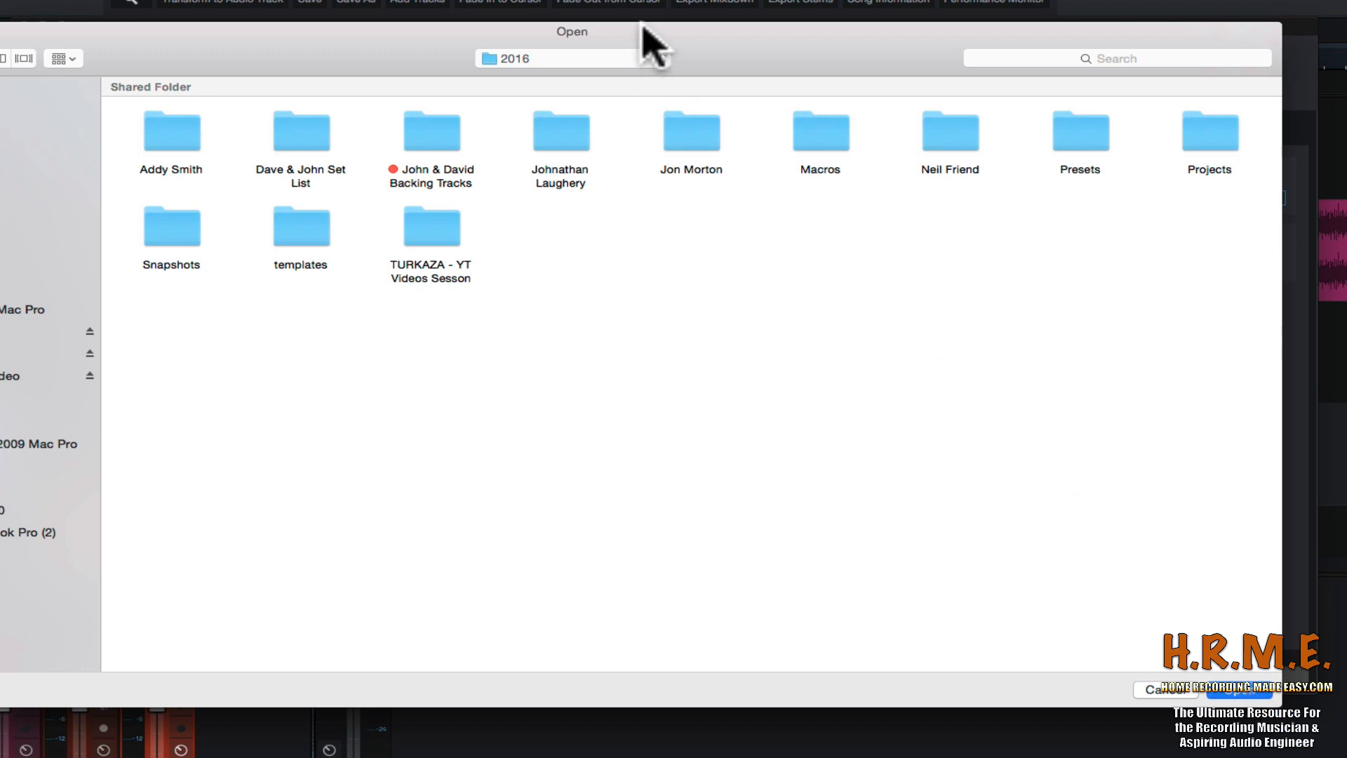
left_click(1243, 691)
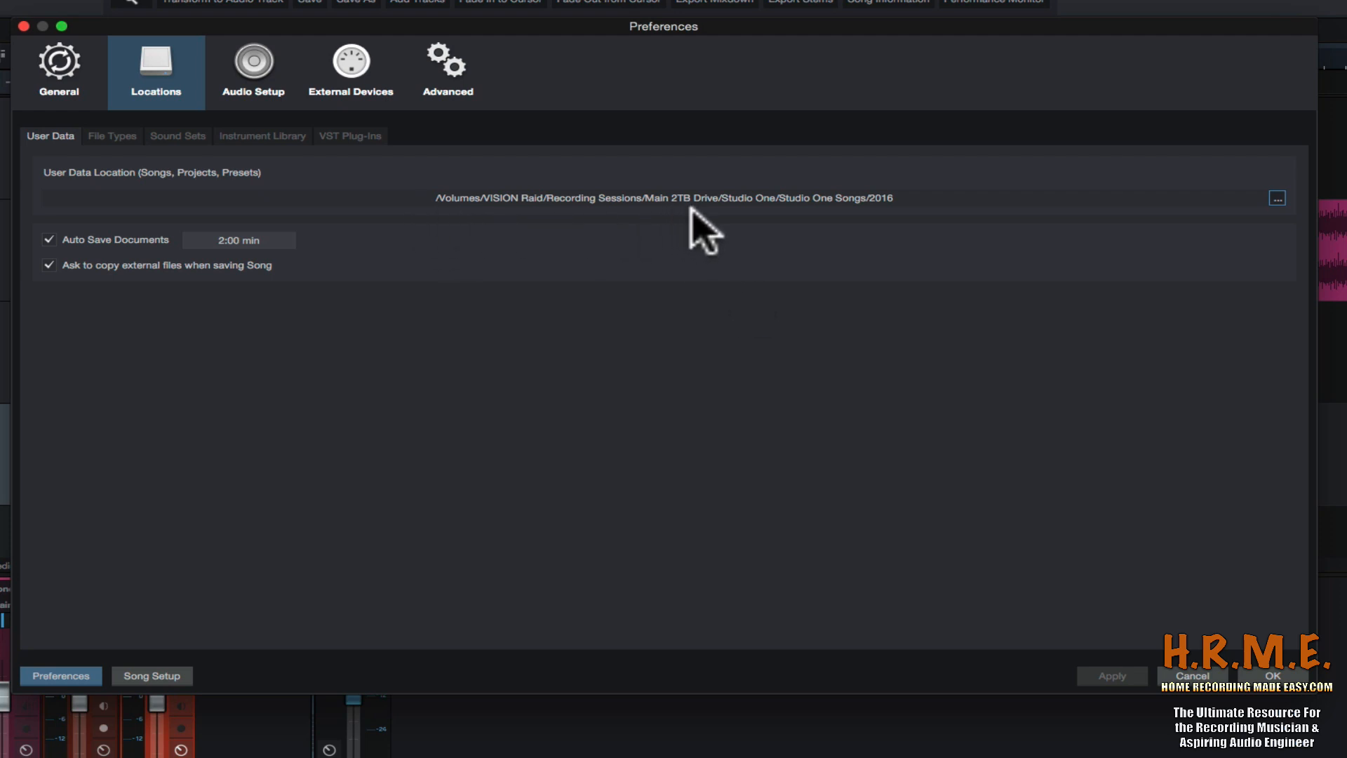
Examine the file types shown in the browser, from audio formats such as aif, flac and mp3 through presets to video files.
left_click(48, 263)
left_click(134, 138)
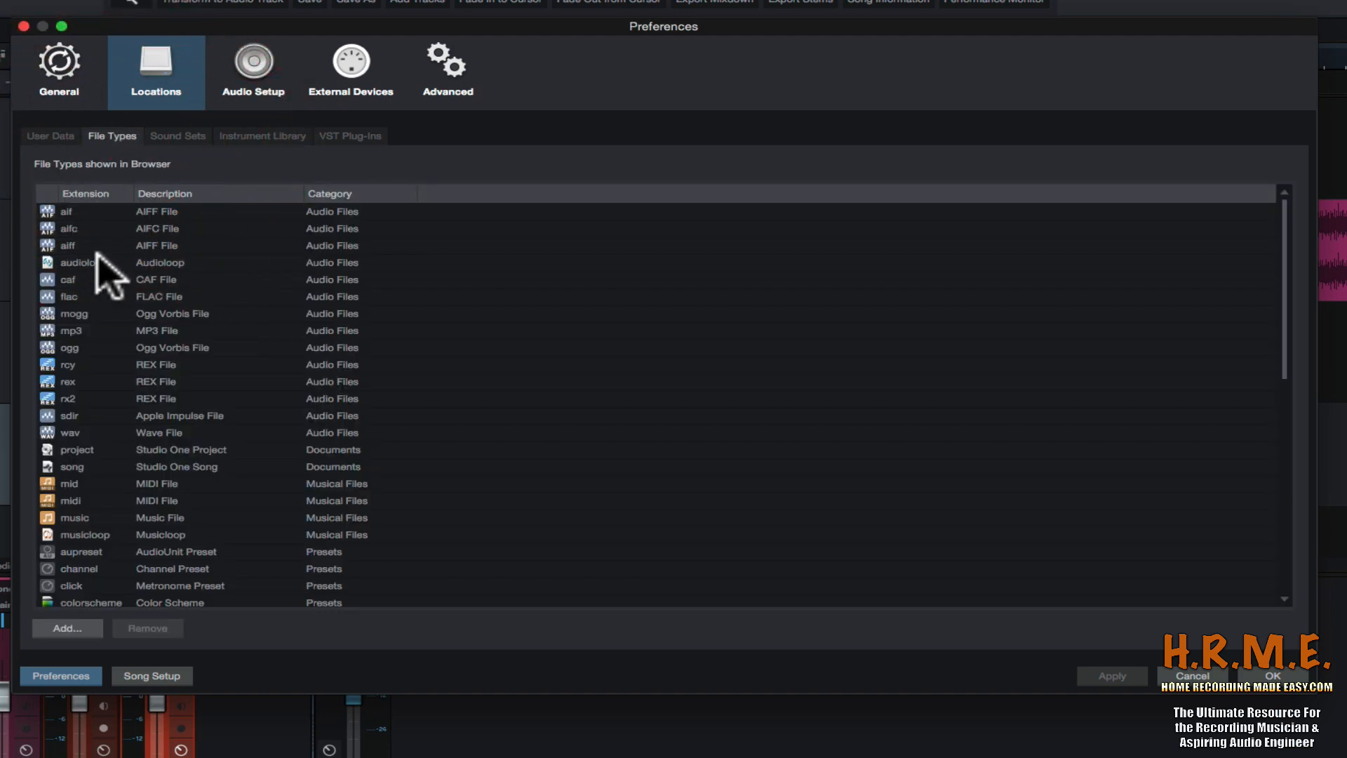
scroll(110, 299, "down", 3)
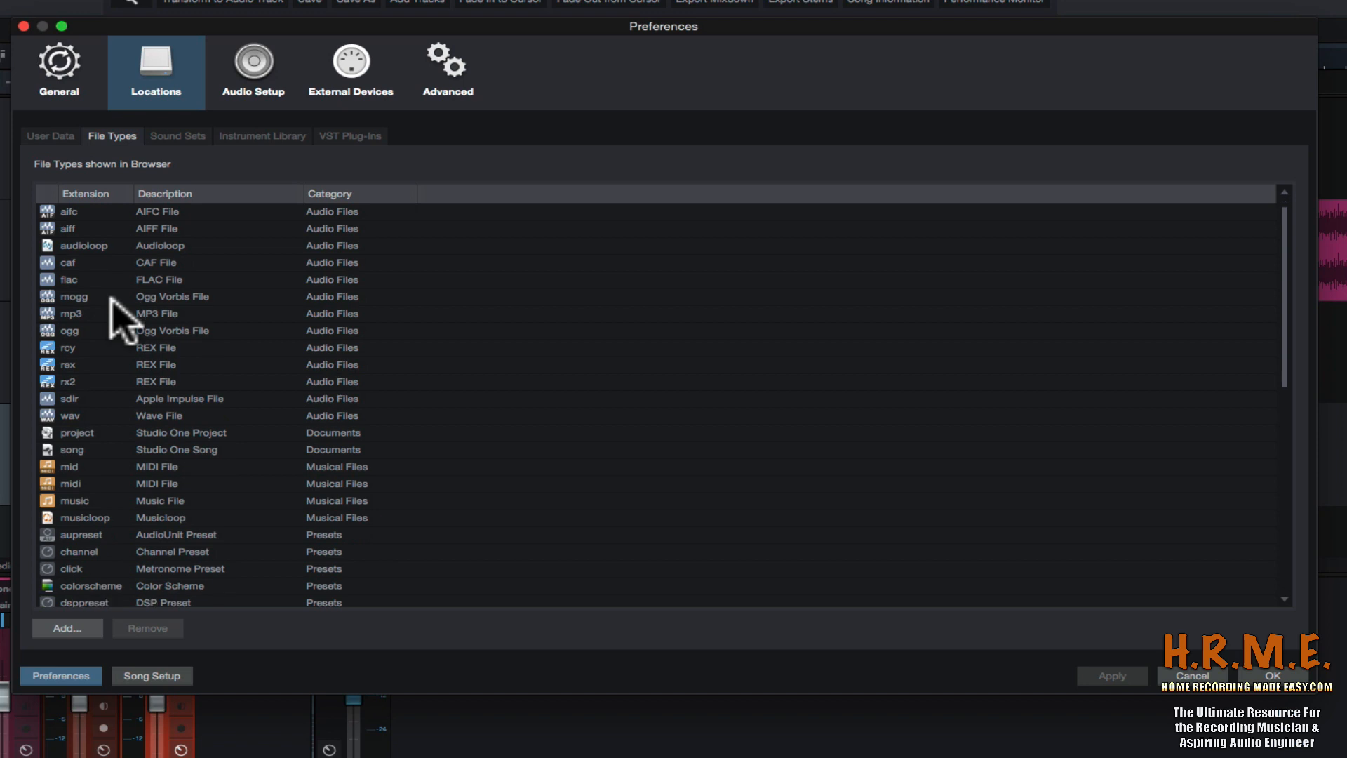
scroll(110, 298, "down", 10)
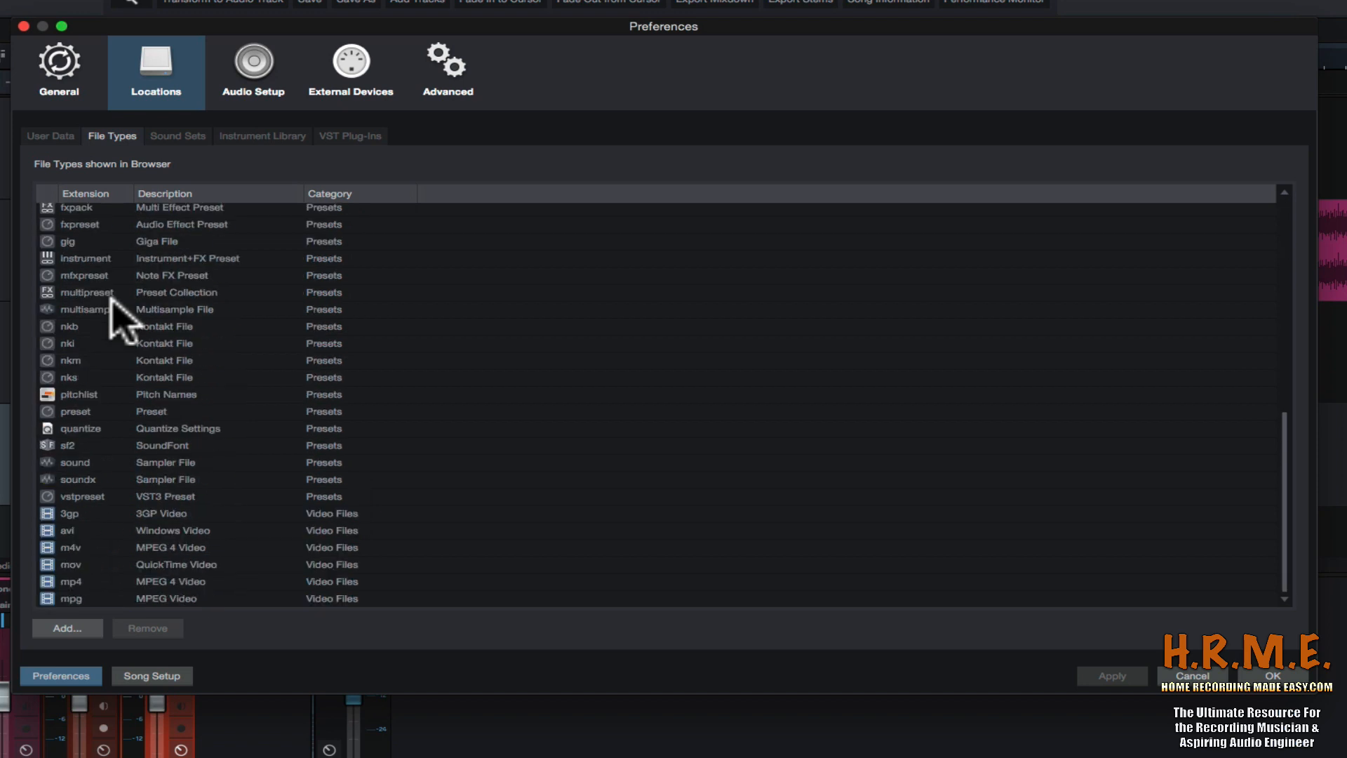
scroll(121, 319, "up", 15)
left_click(144, 211)
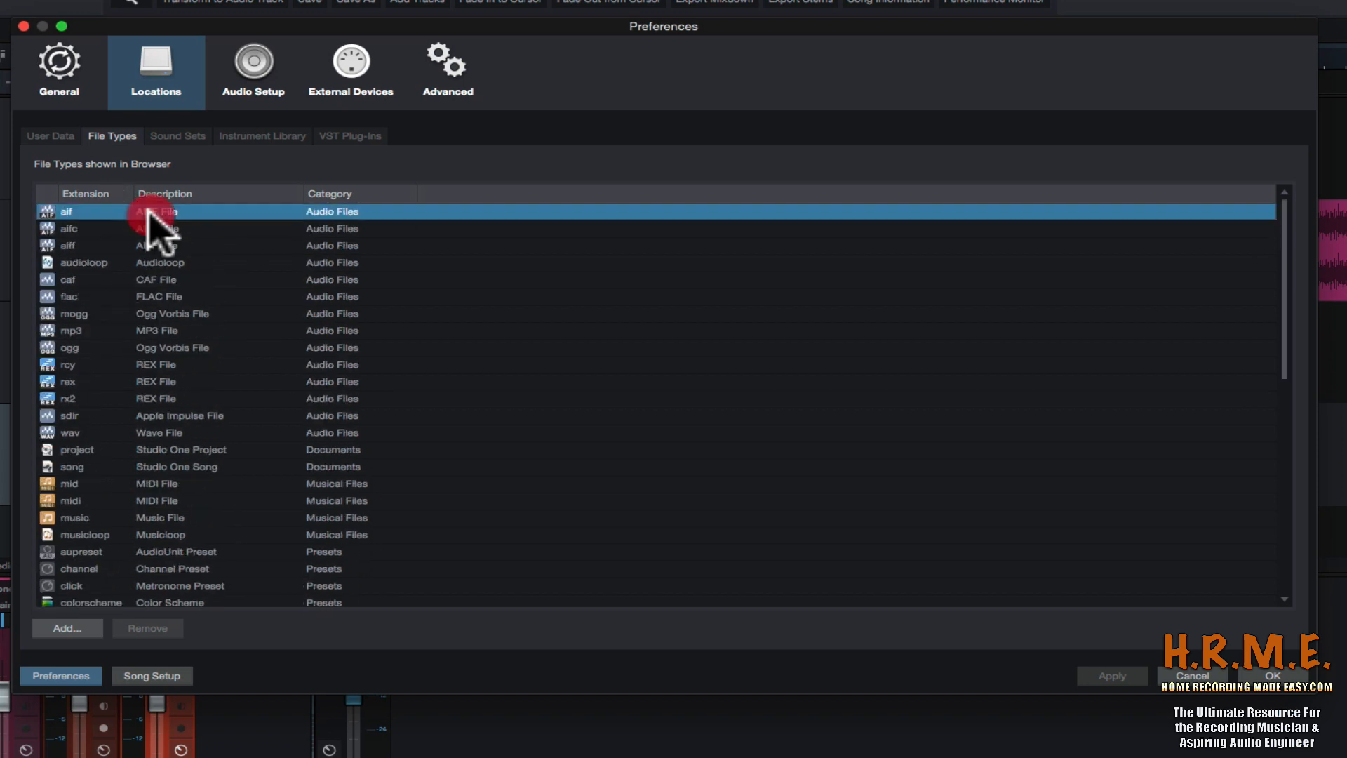
left_click(157, 296)
left_click(161, 316)
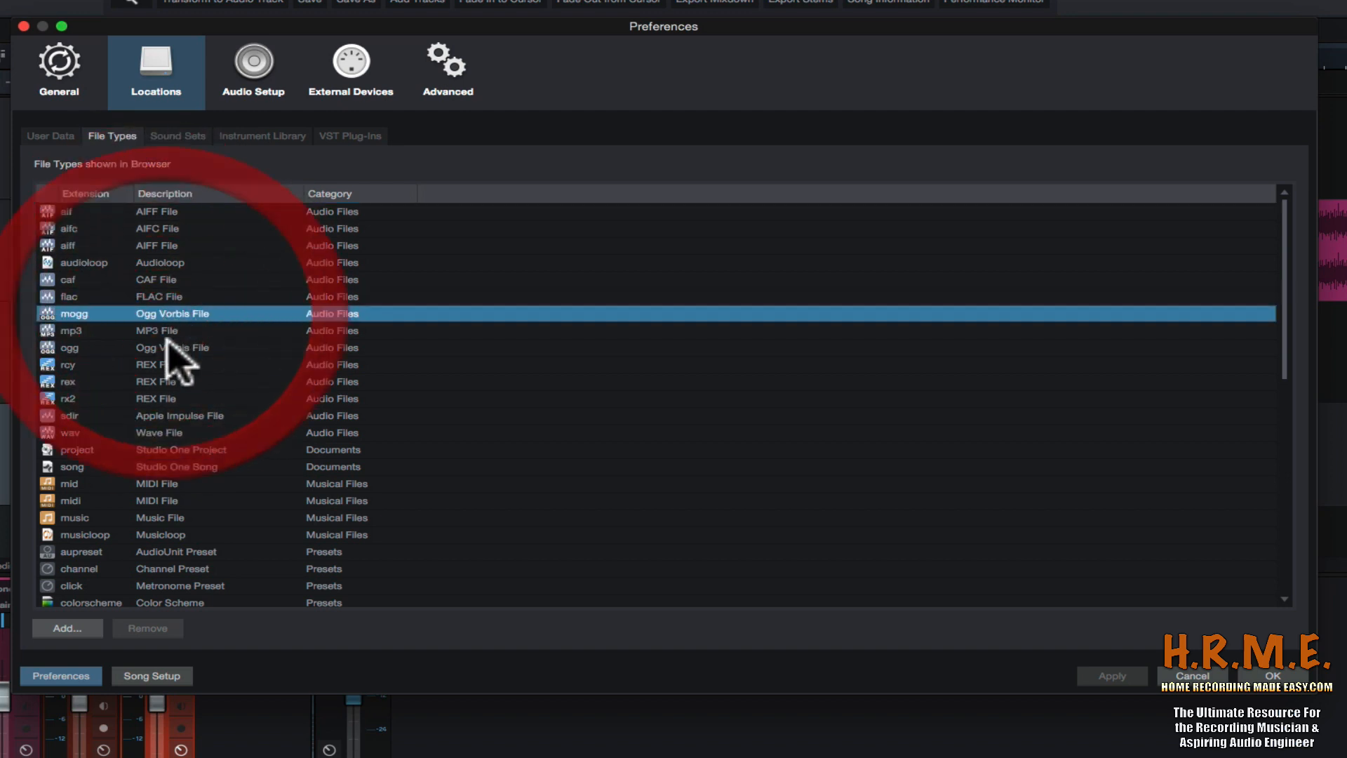
left_click(162, 333)
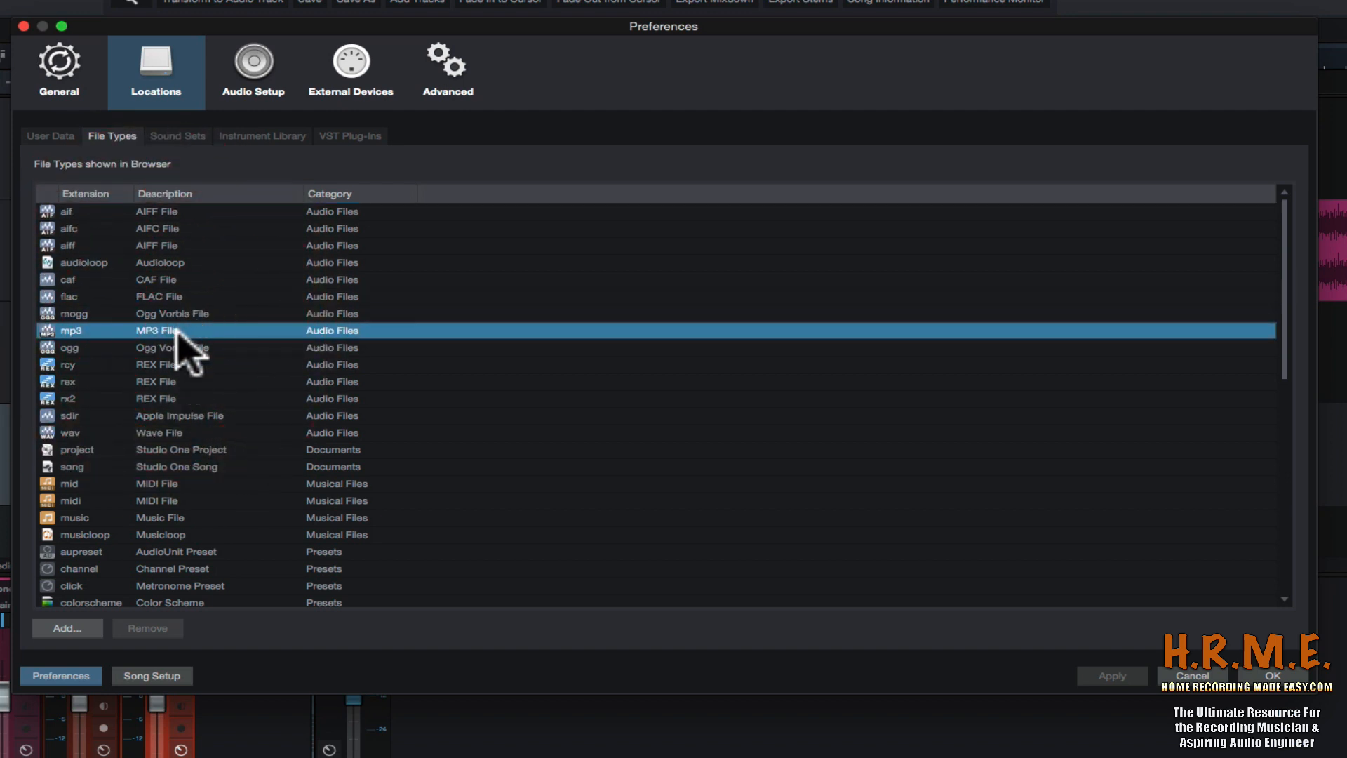
scroll(187, 337, "down", 2)
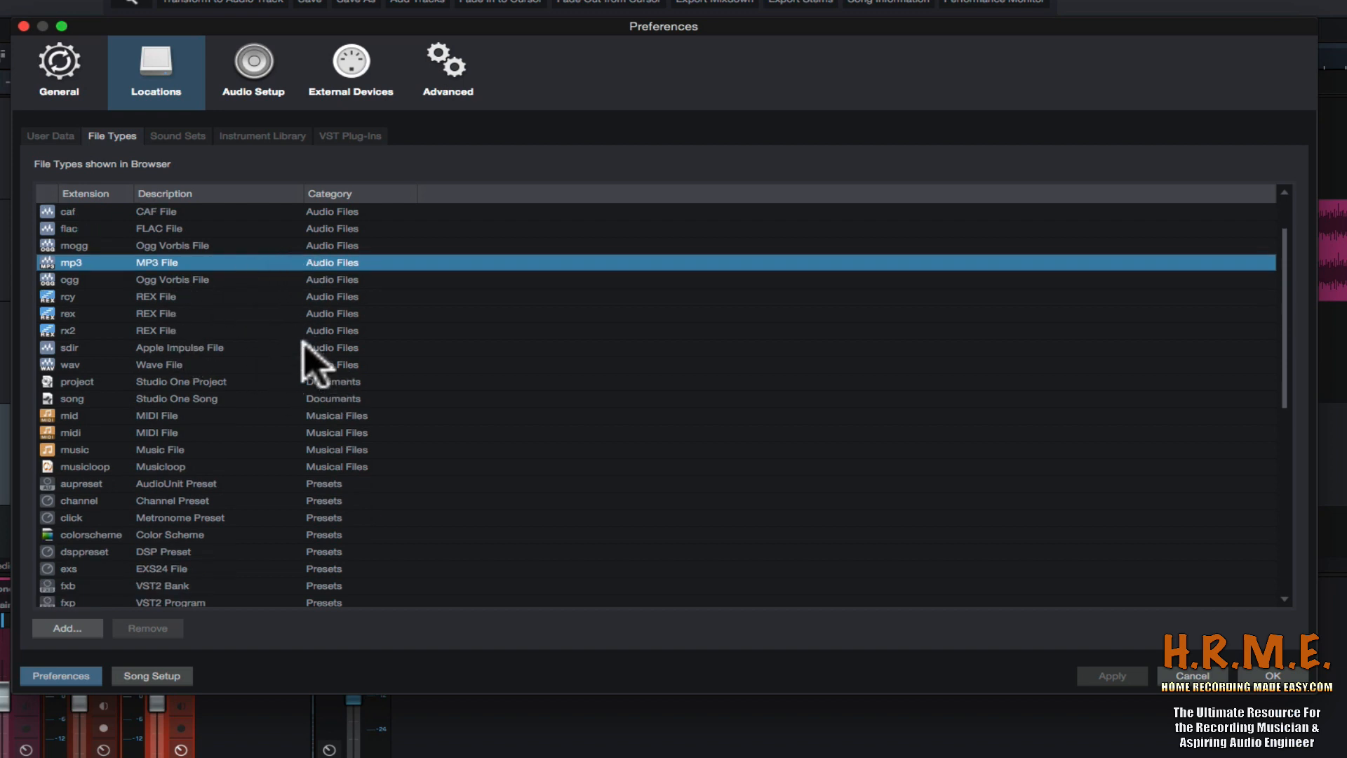
scroll(302, 421, "down", 5)
scroll(301, 421, "down", 3)
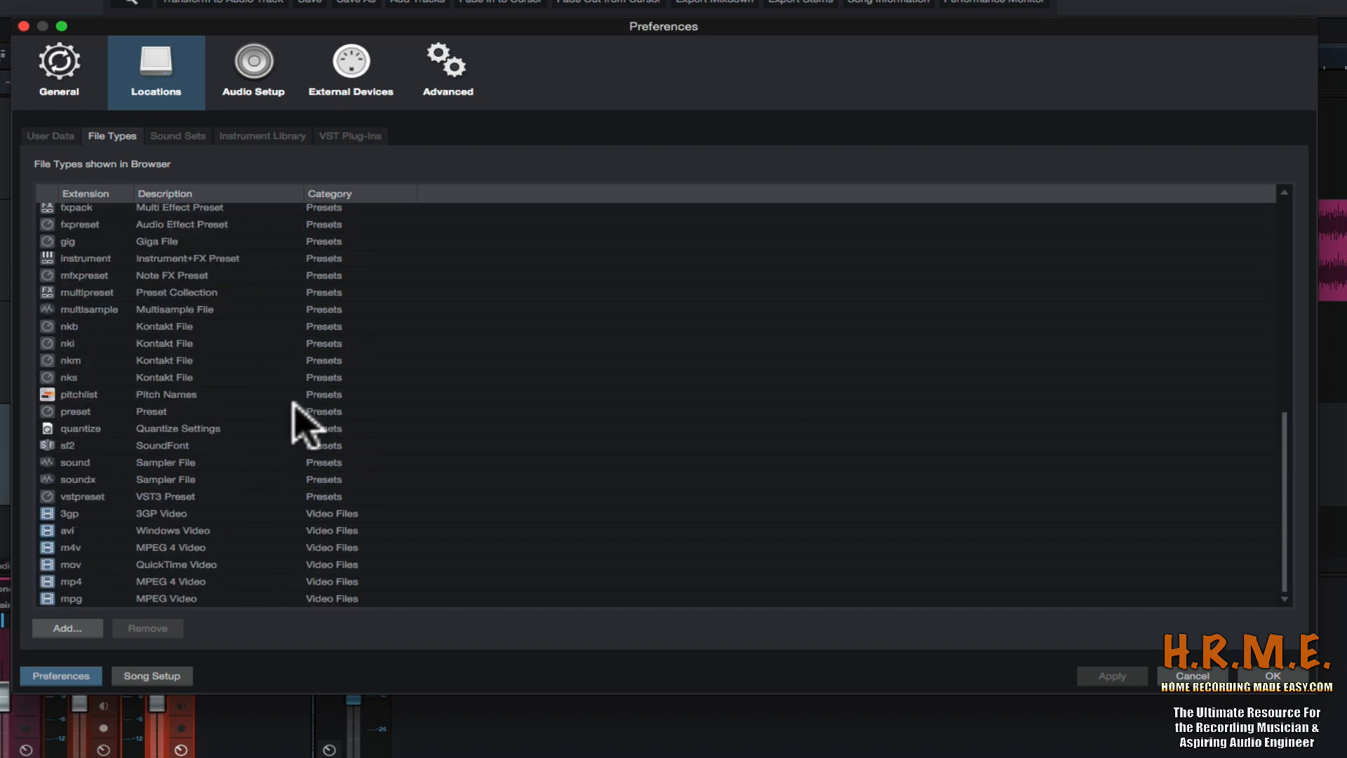
scroll(255, 391, "up", 9)
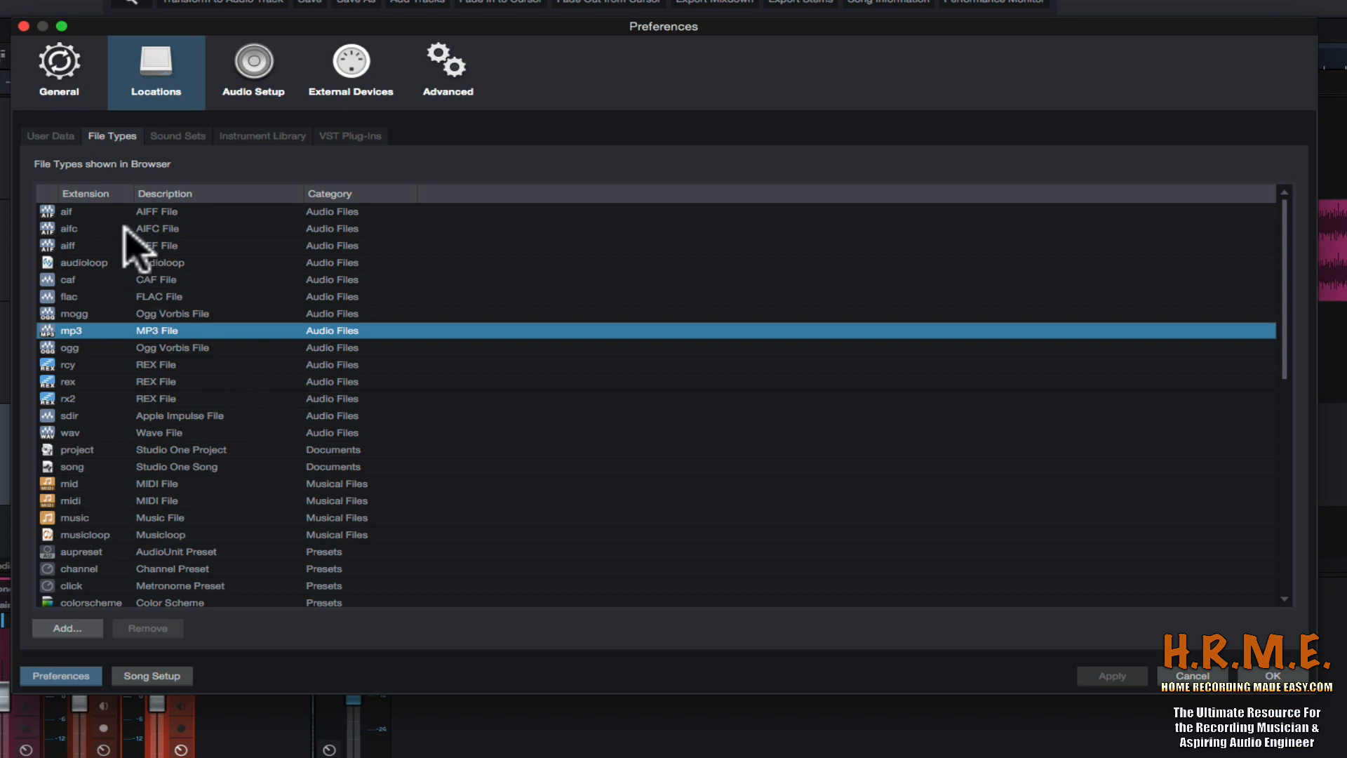
Inspect the contents of the sound sets install folder, leaving the install location as it is.
left_click(177, 137)
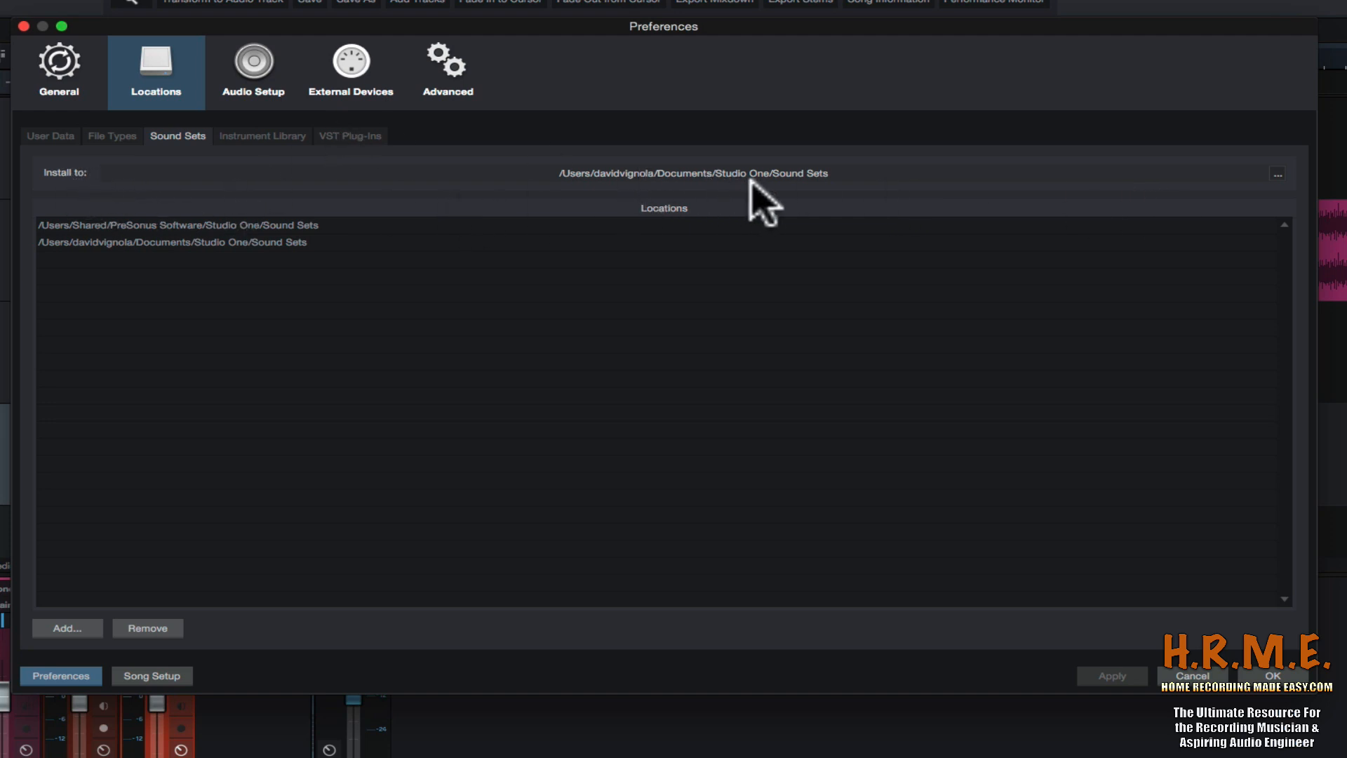
left_click(1277, 173)
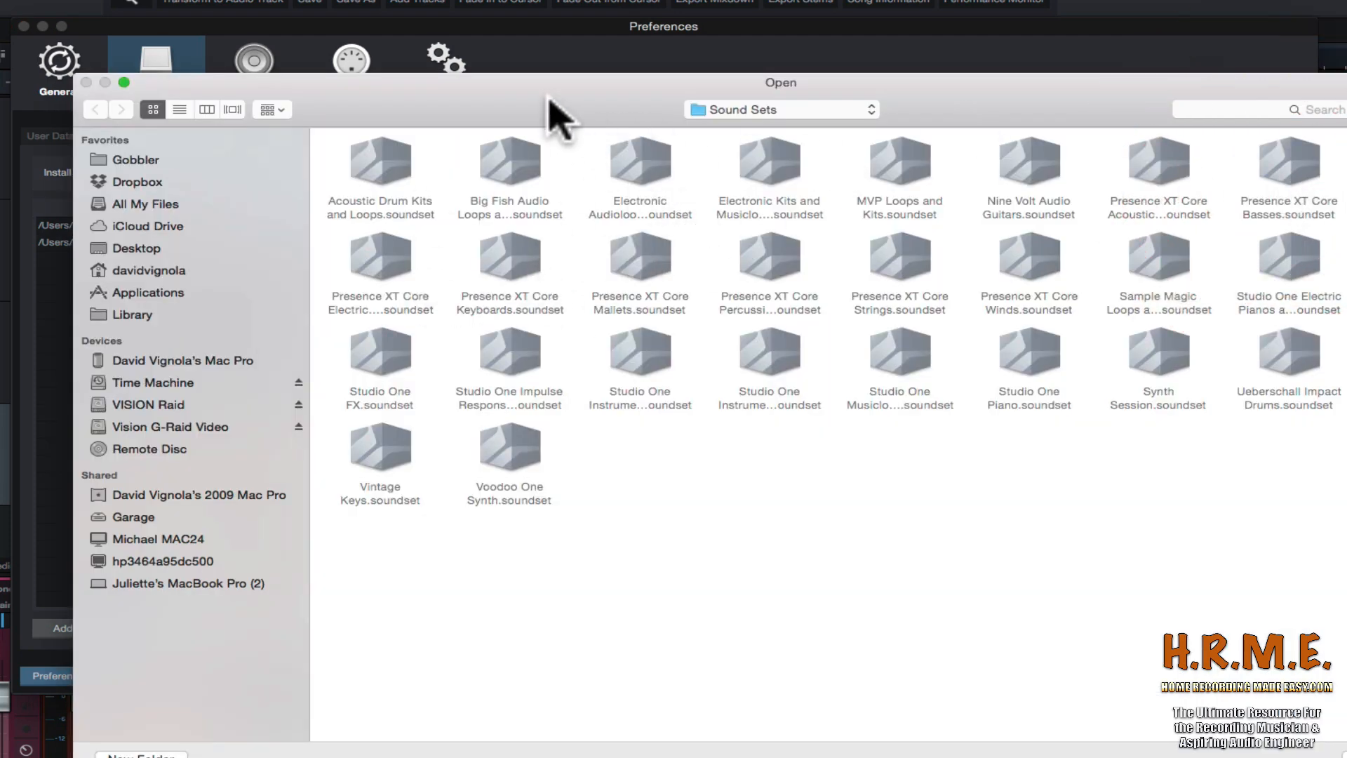
left_click_drag(550, 105, 442, 60)
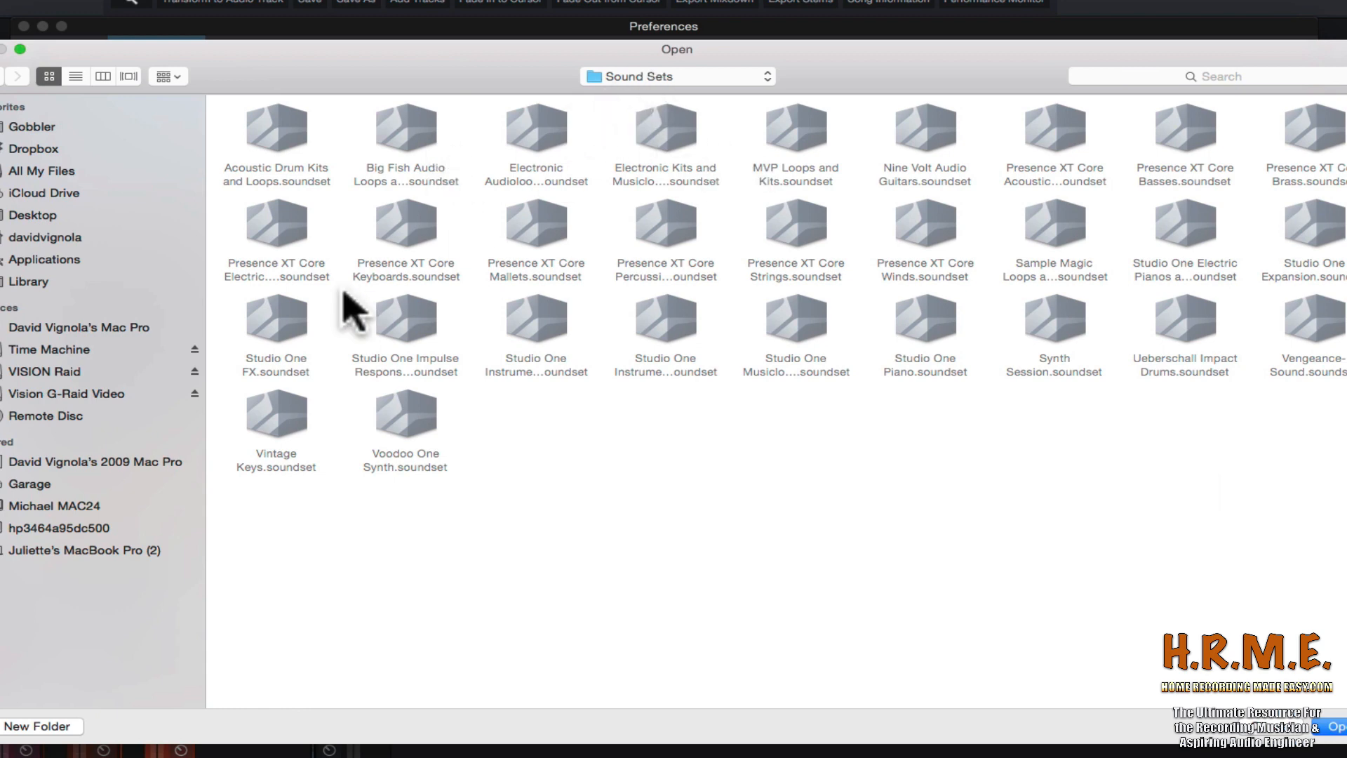
left_click(1273, 728)
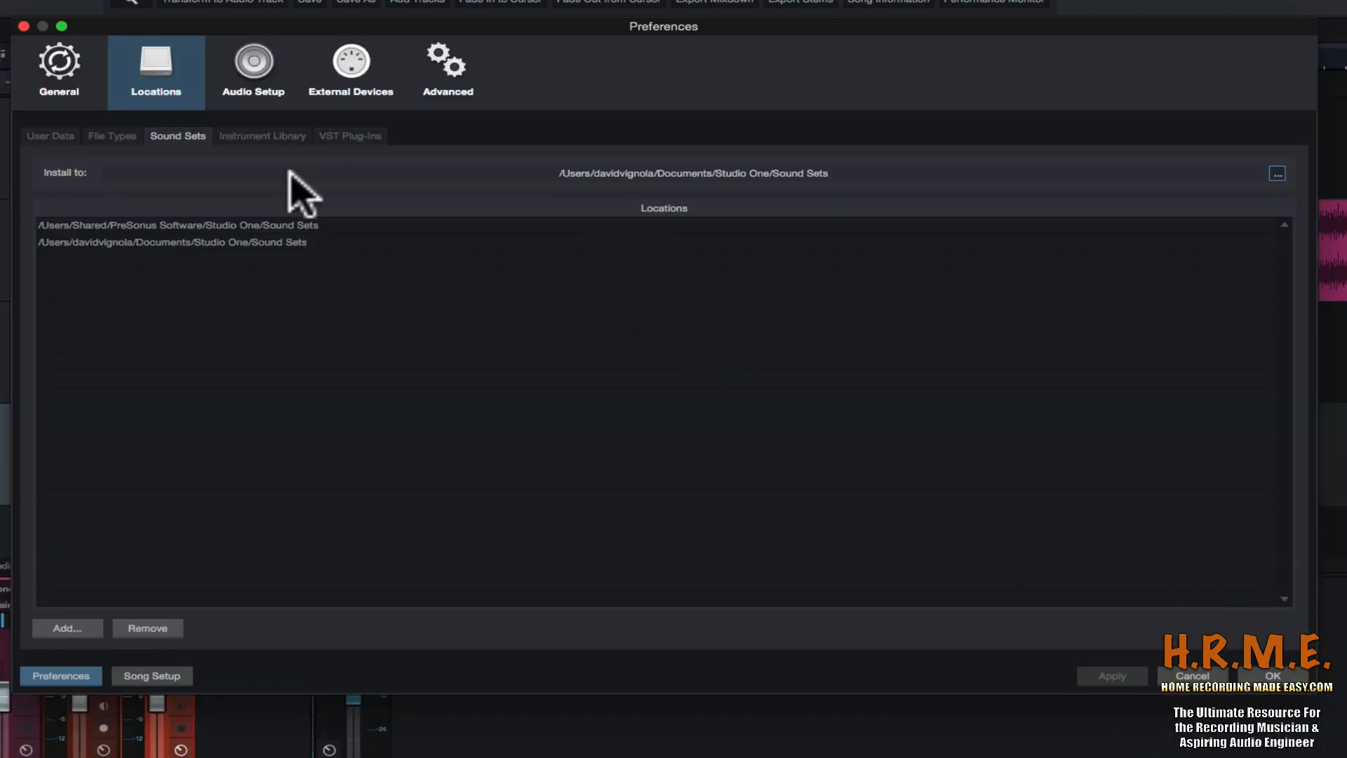
Review the instrument library and VST plug-in locations, open and dismiss the chooser for adding a plug-in folder, and select the VST3 path.
left_click(253, 137)
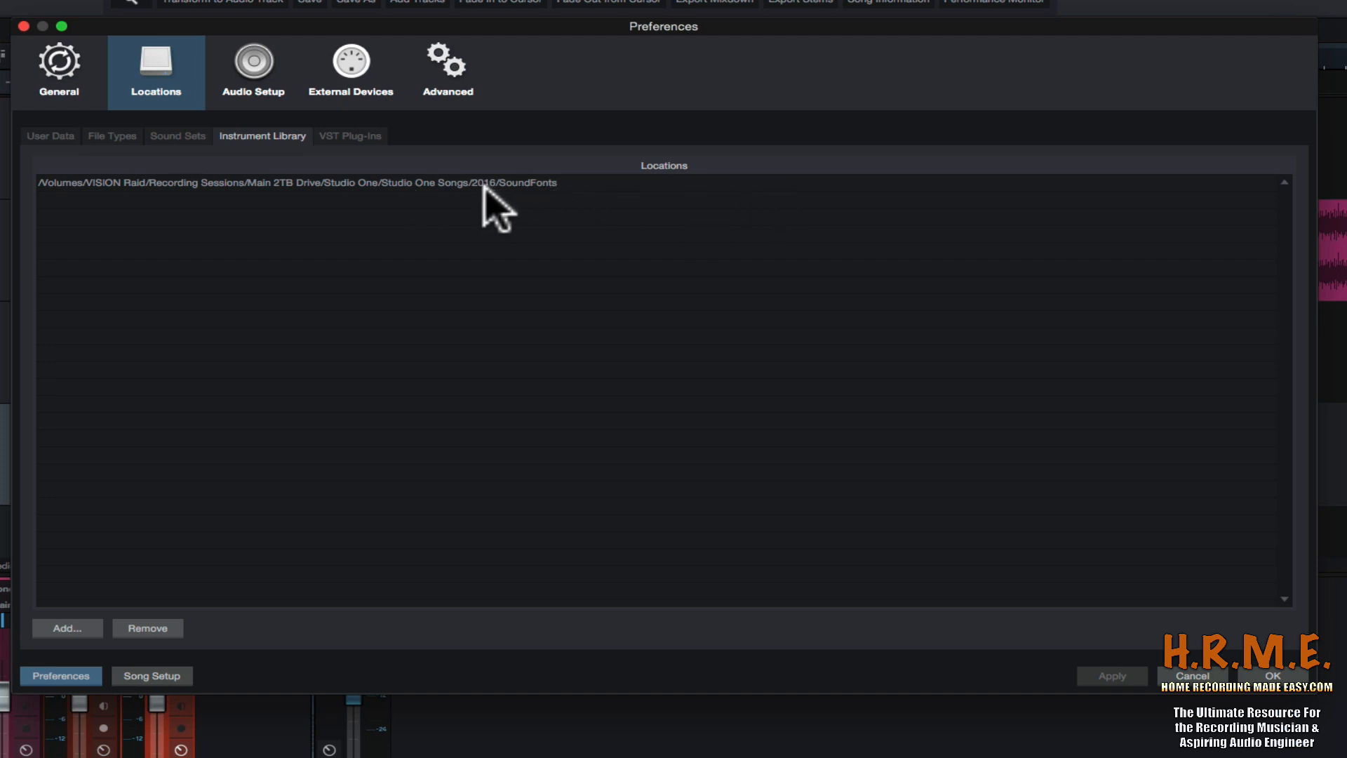
left_click(355, 134)
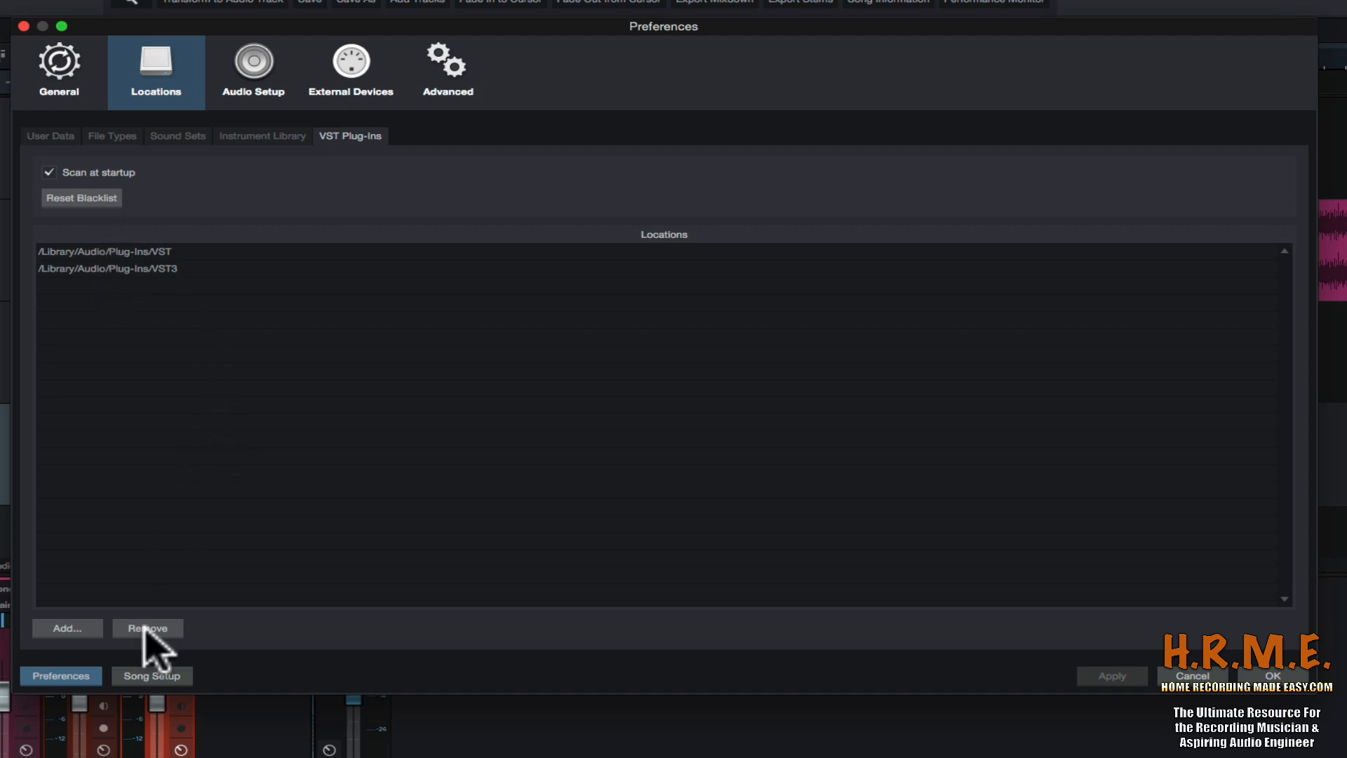
left_click(68, 628)
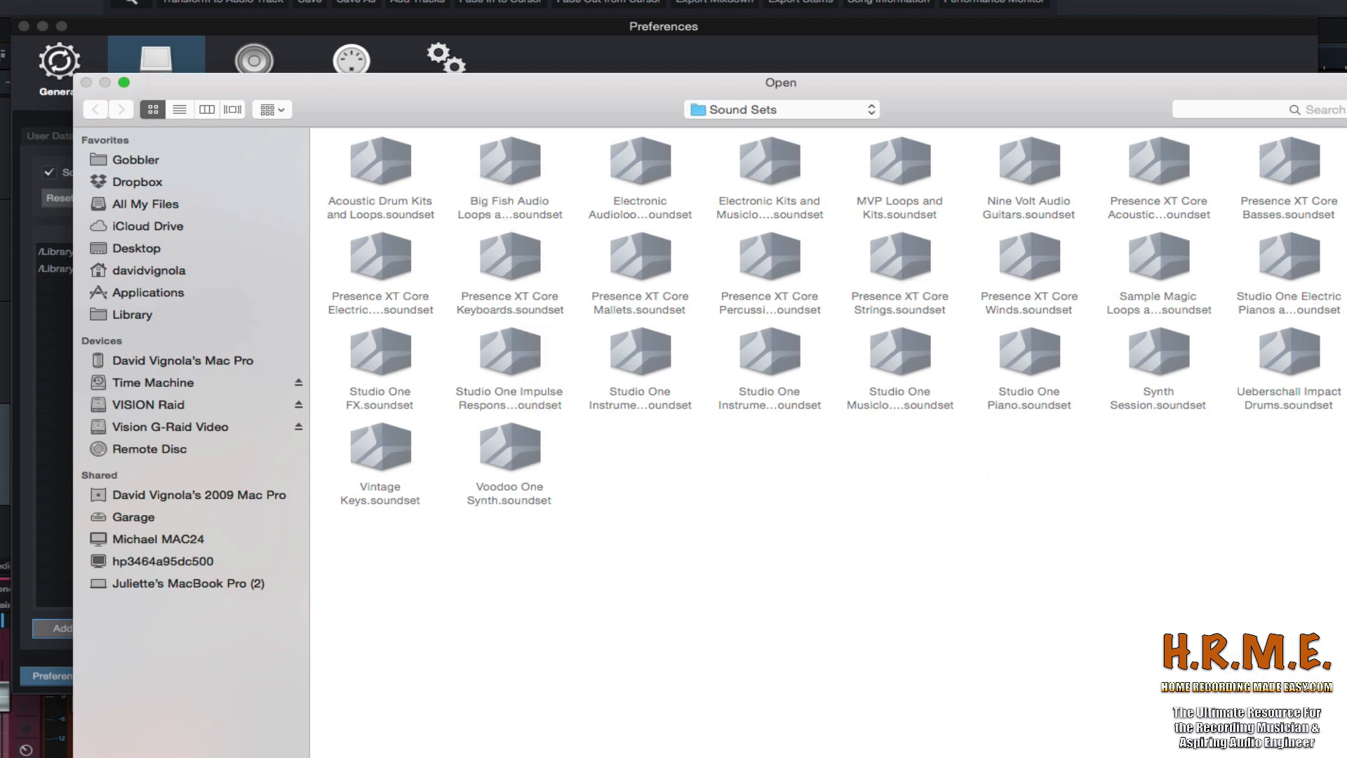
left_click(1344, 754)
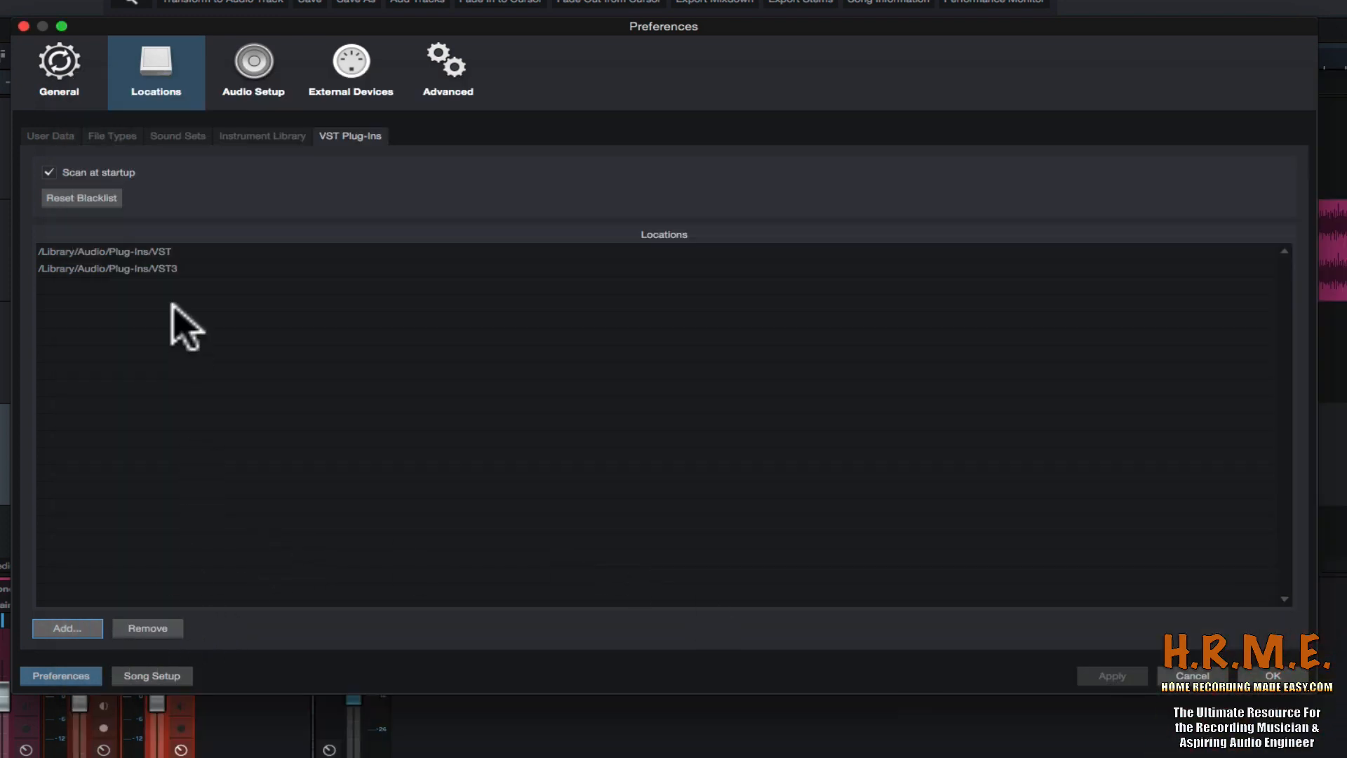
left_click(165, 269)
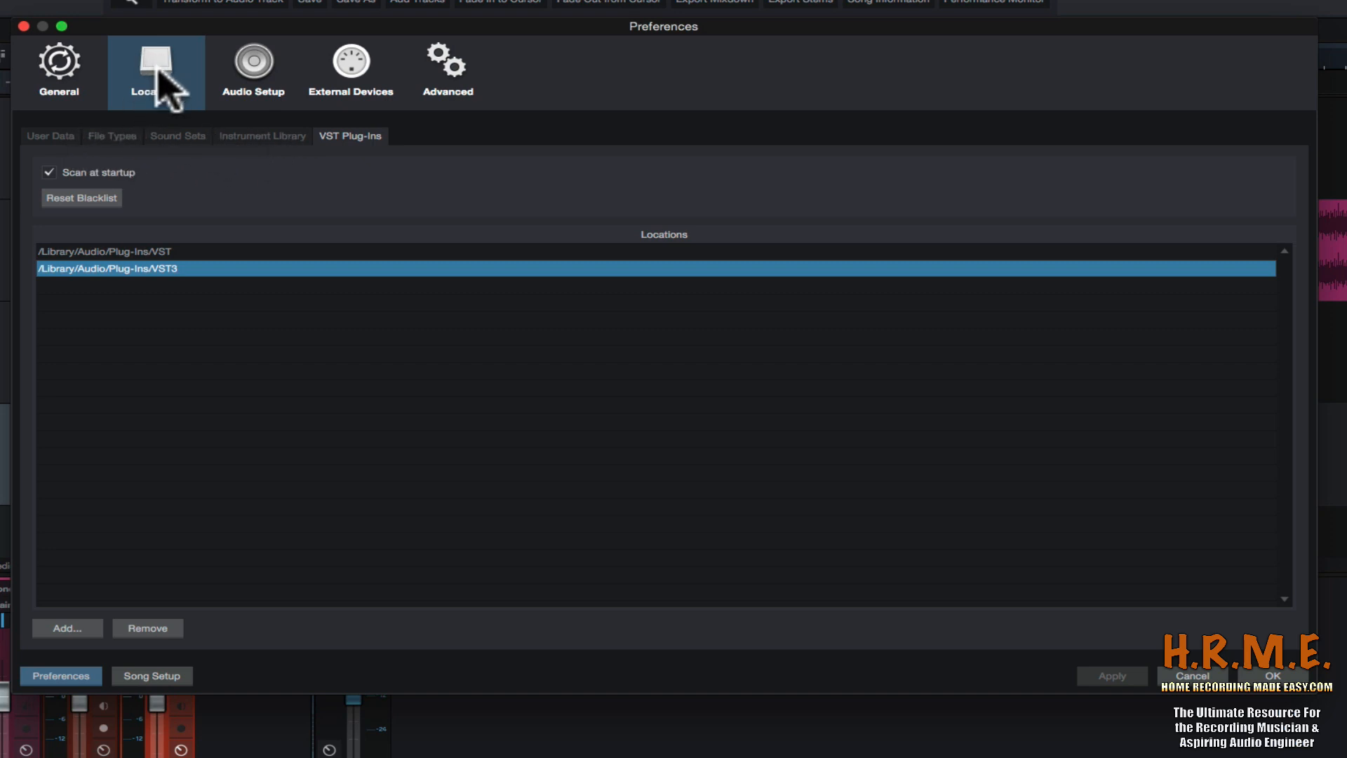
Examine the available audio devices in the audio setup, keeping Universal Audio Apollo selected.
left_click(254, 61)
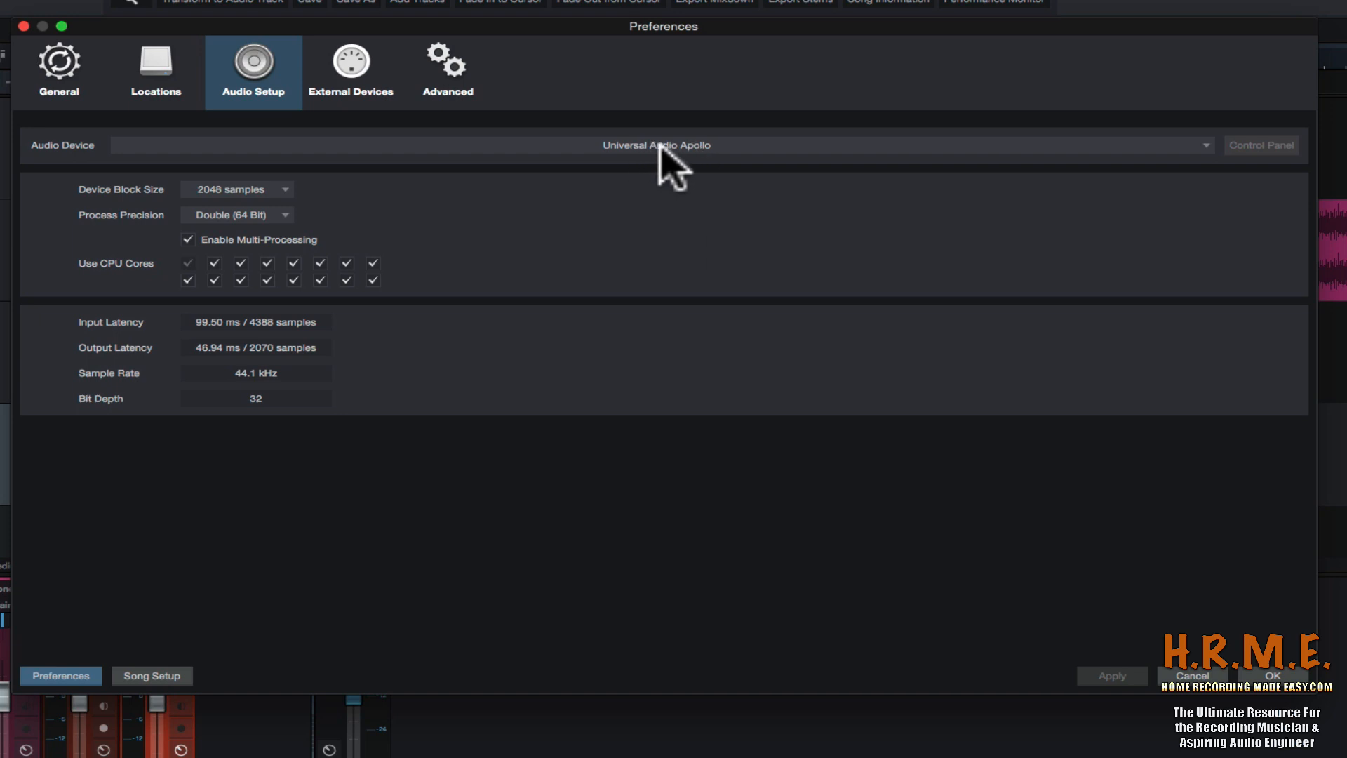
left_click(1204, 144)
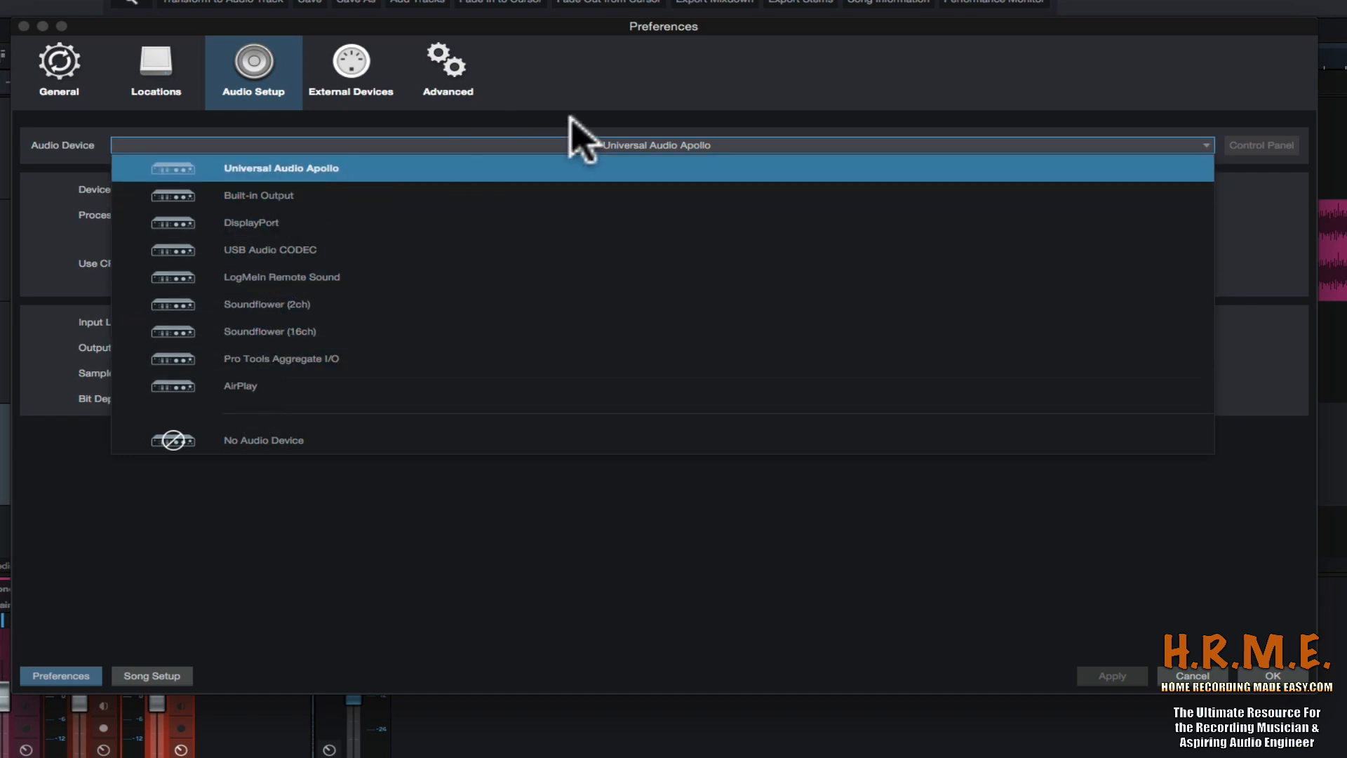
left_click(621, 80)
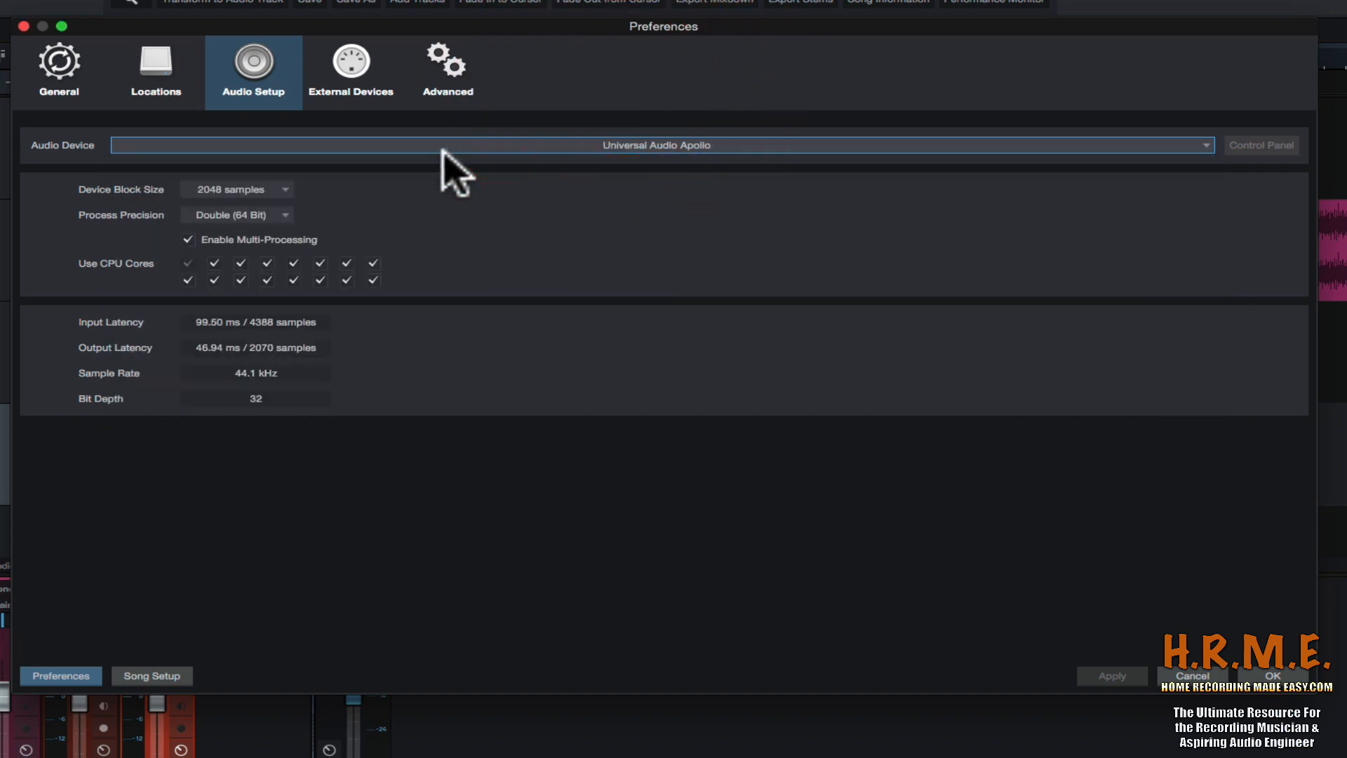
left_click(423, 223)
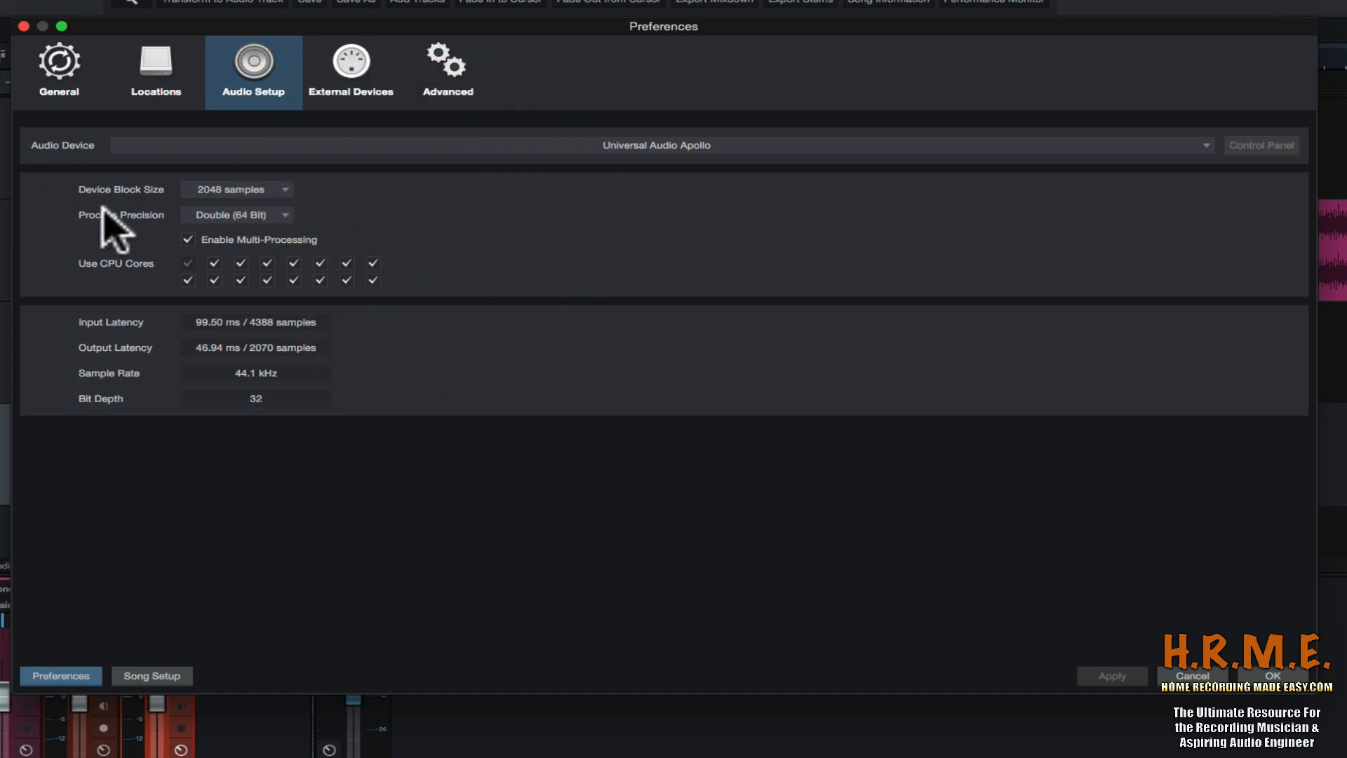
Try device block sizes of 256, 128 and 32 samples to compare the input and output latency.
left_click(281, 189)
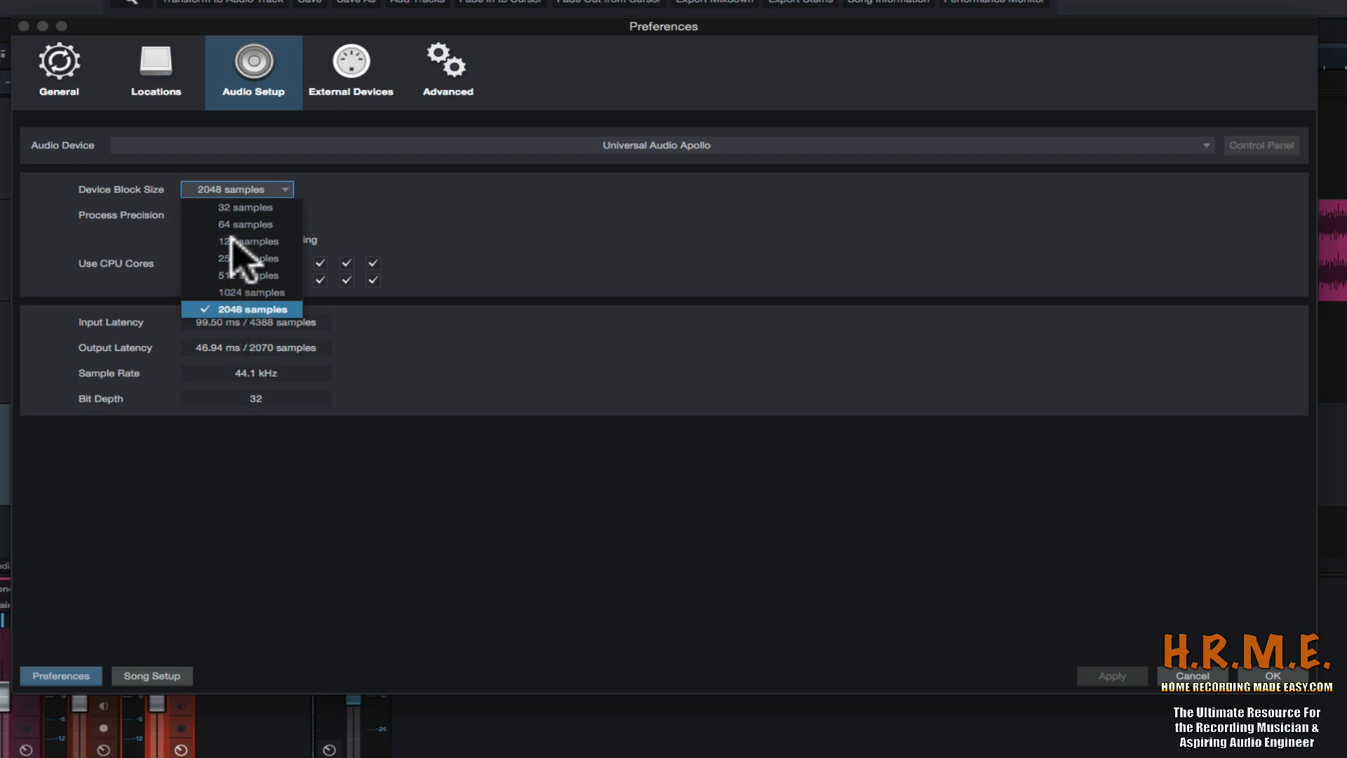
left_click(225, 259)
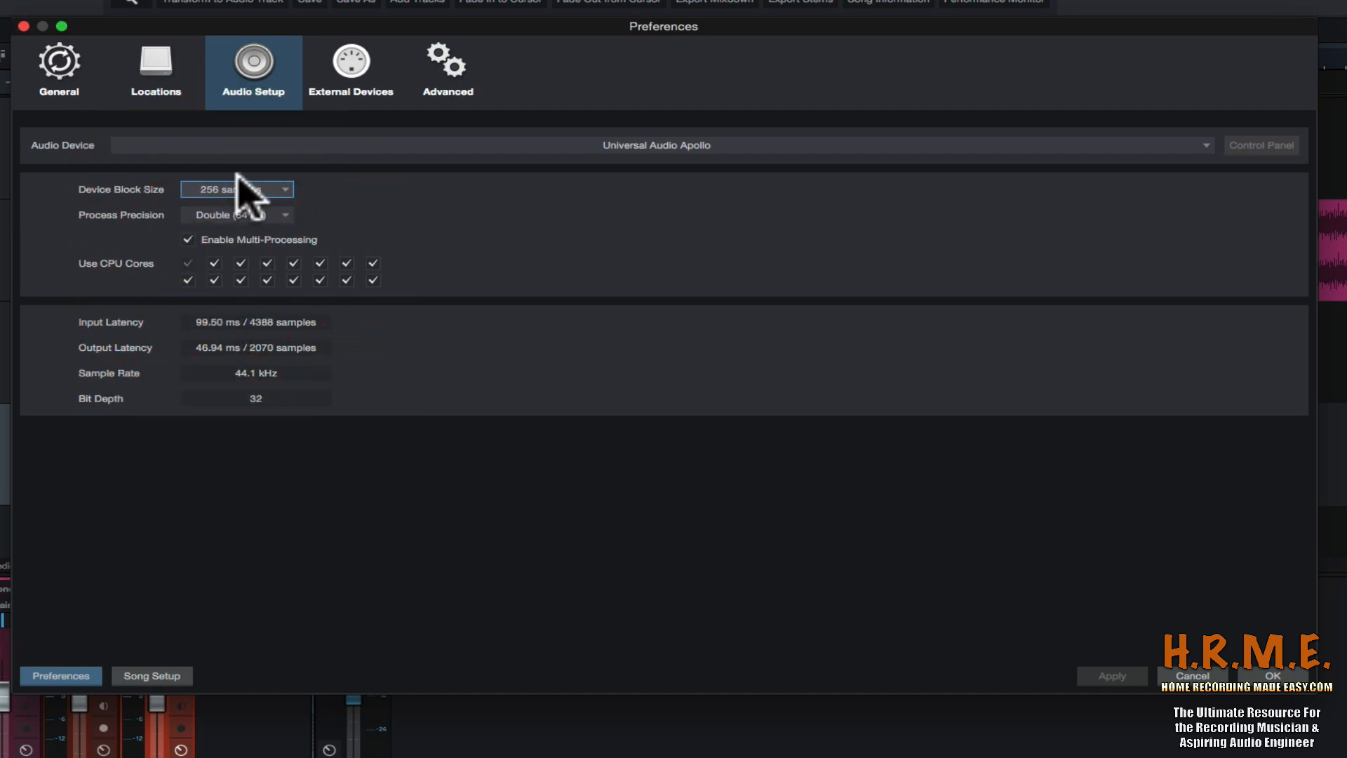
left_click(239, 191)
left_click(224, 240)
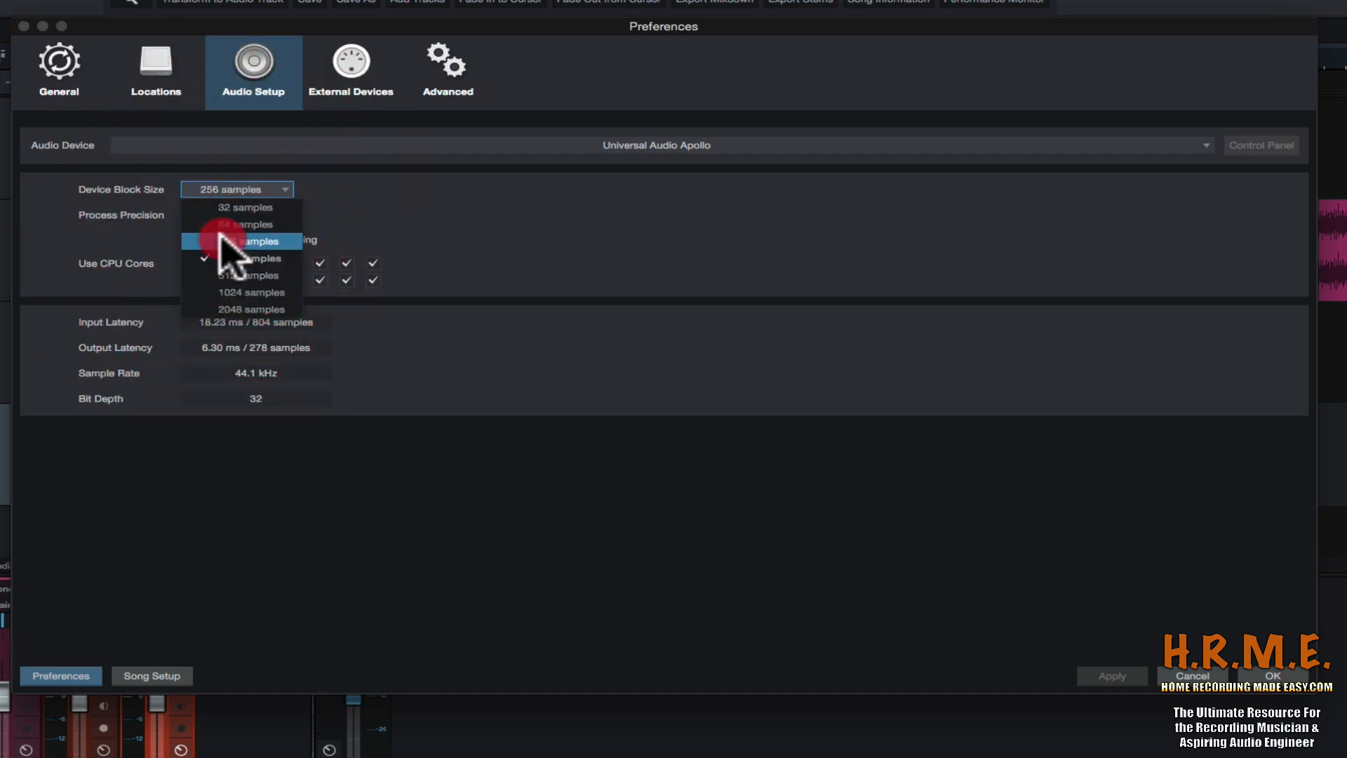
left_click(236, 191)
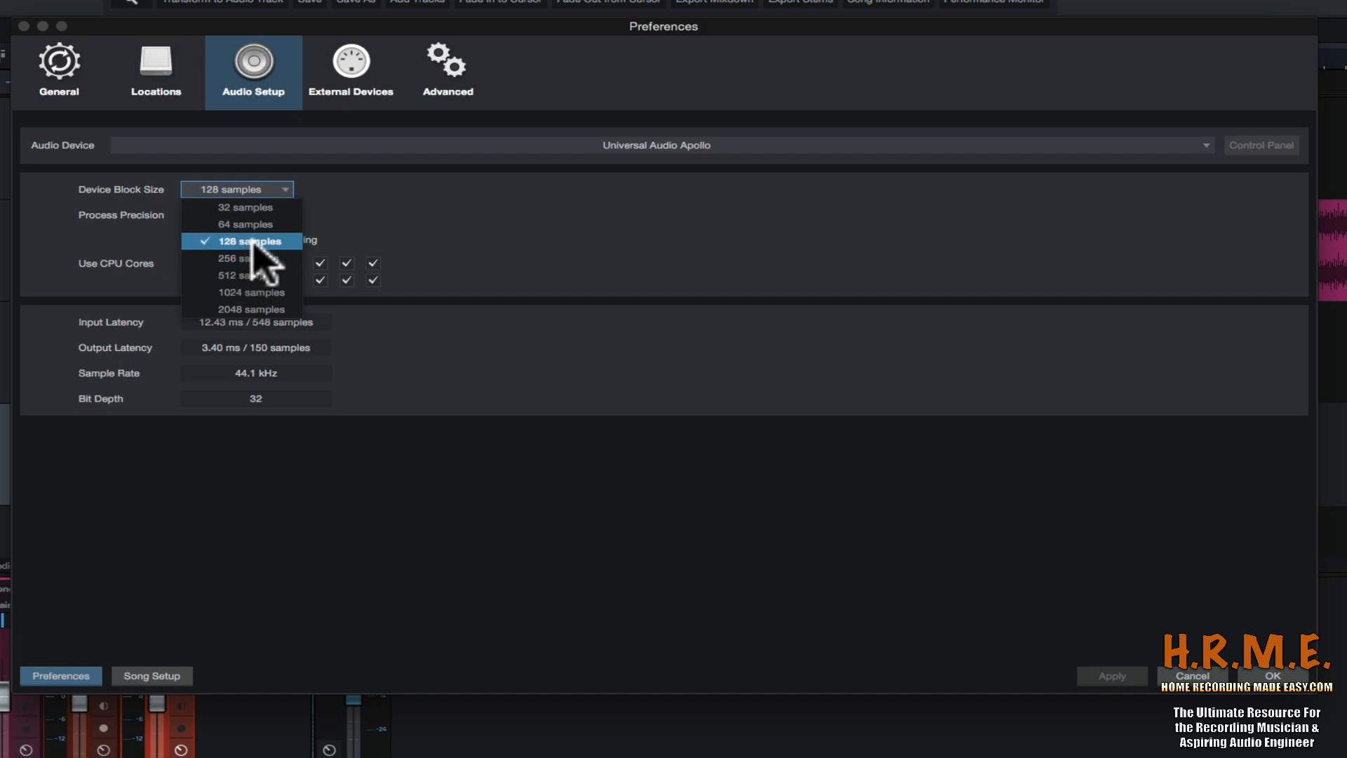
left_click(246, 207)
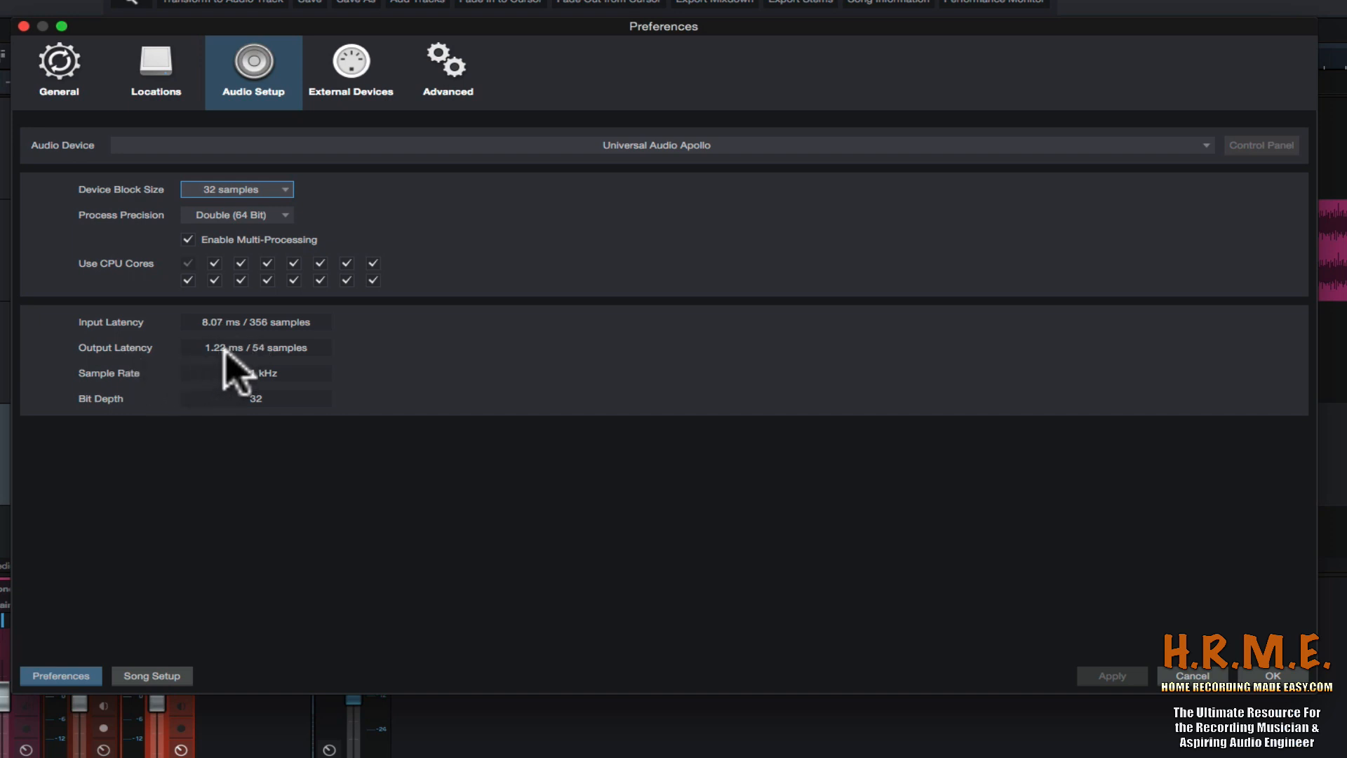
Set the device block size to 2048 samples and review the other block sizes offered.
left_click(286, 190)
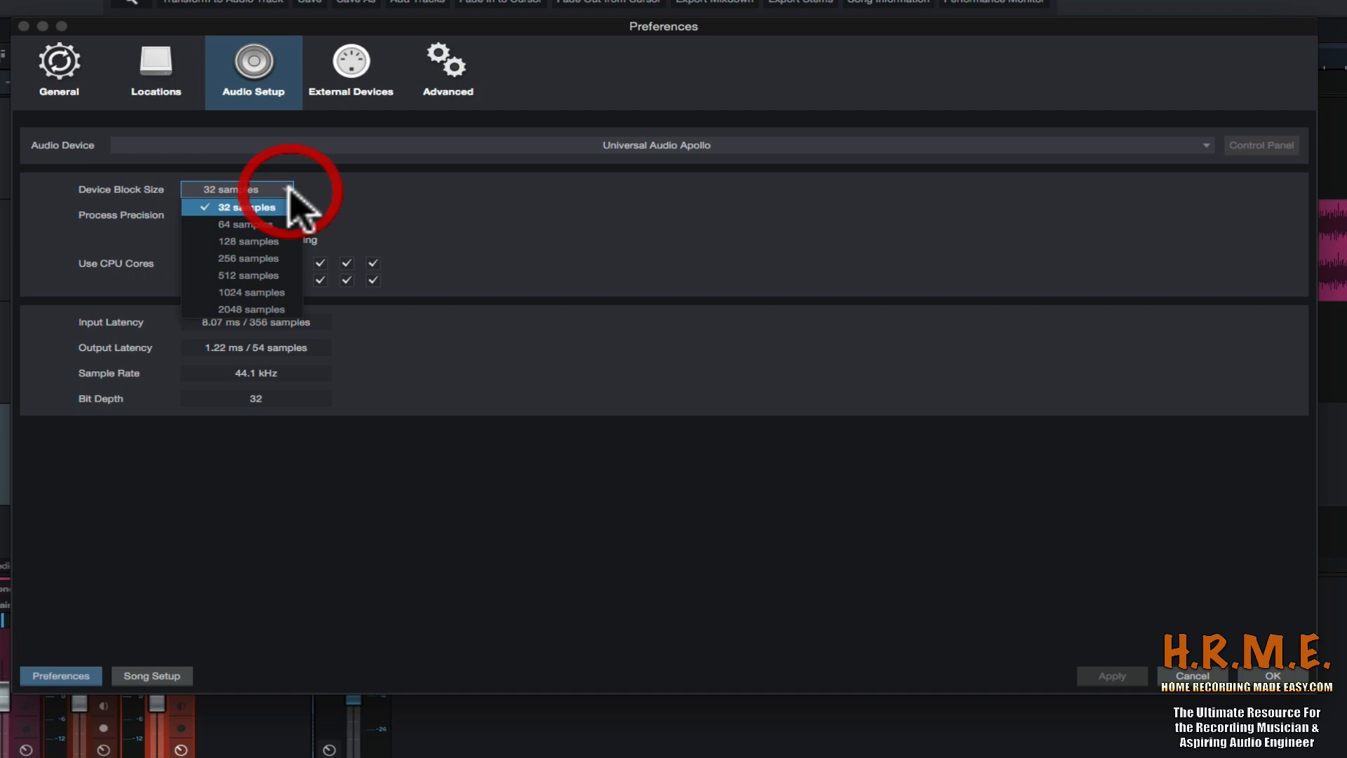
left_click(247, 310)
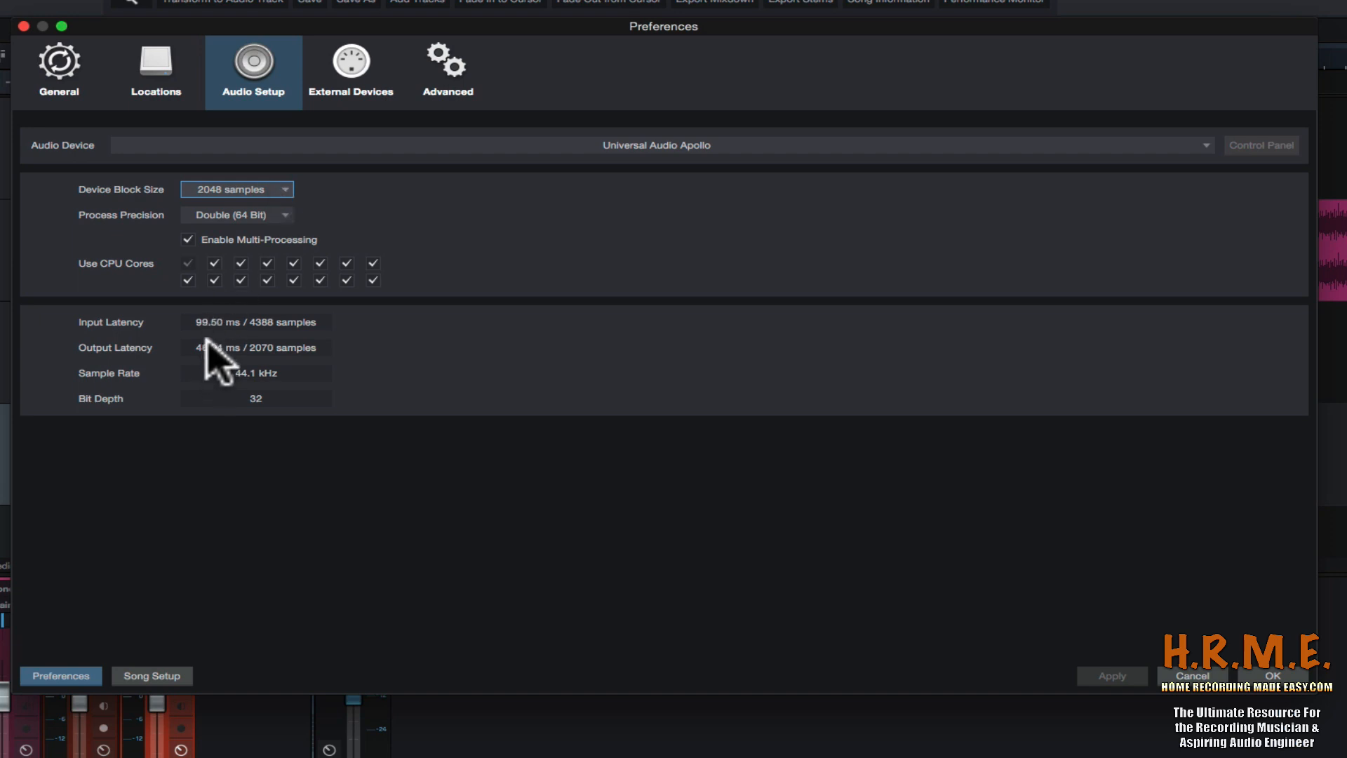
left_click(286, 189)
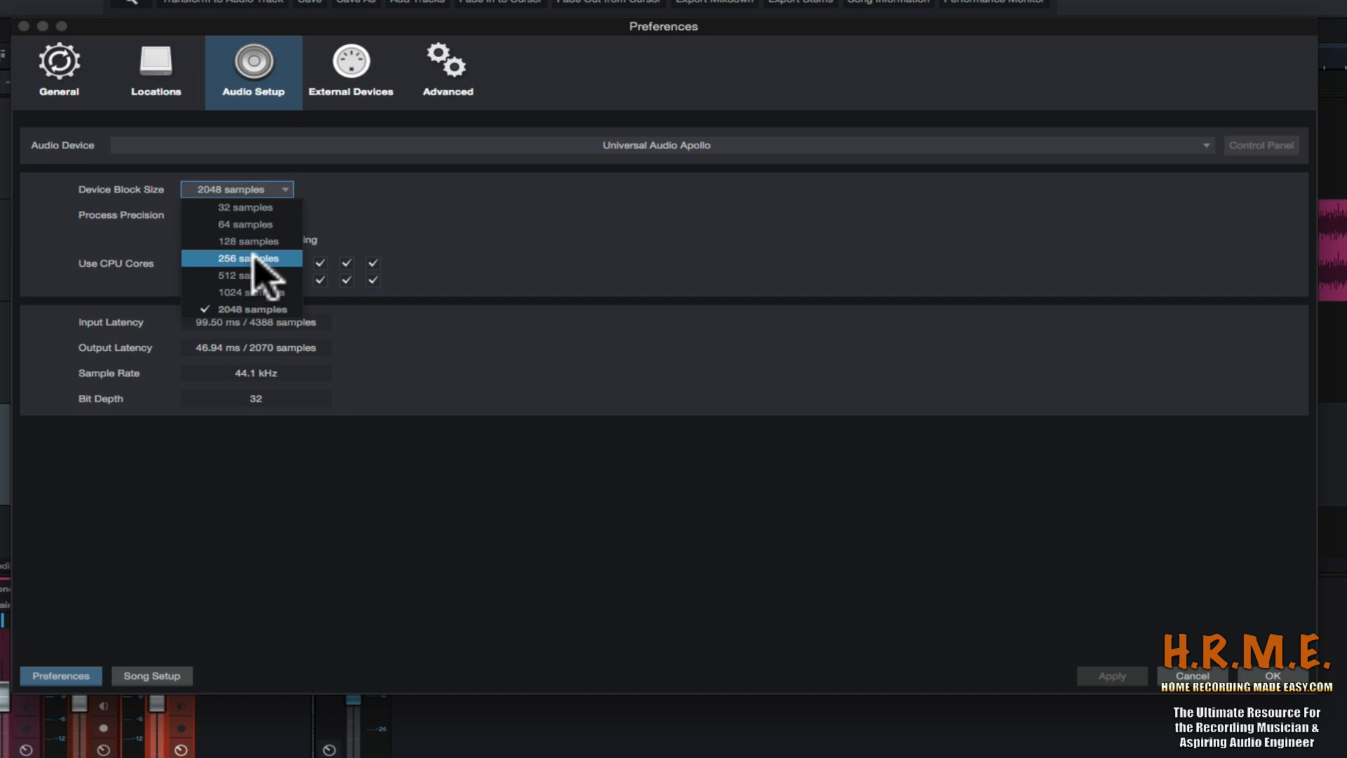
left_click(226, 310)
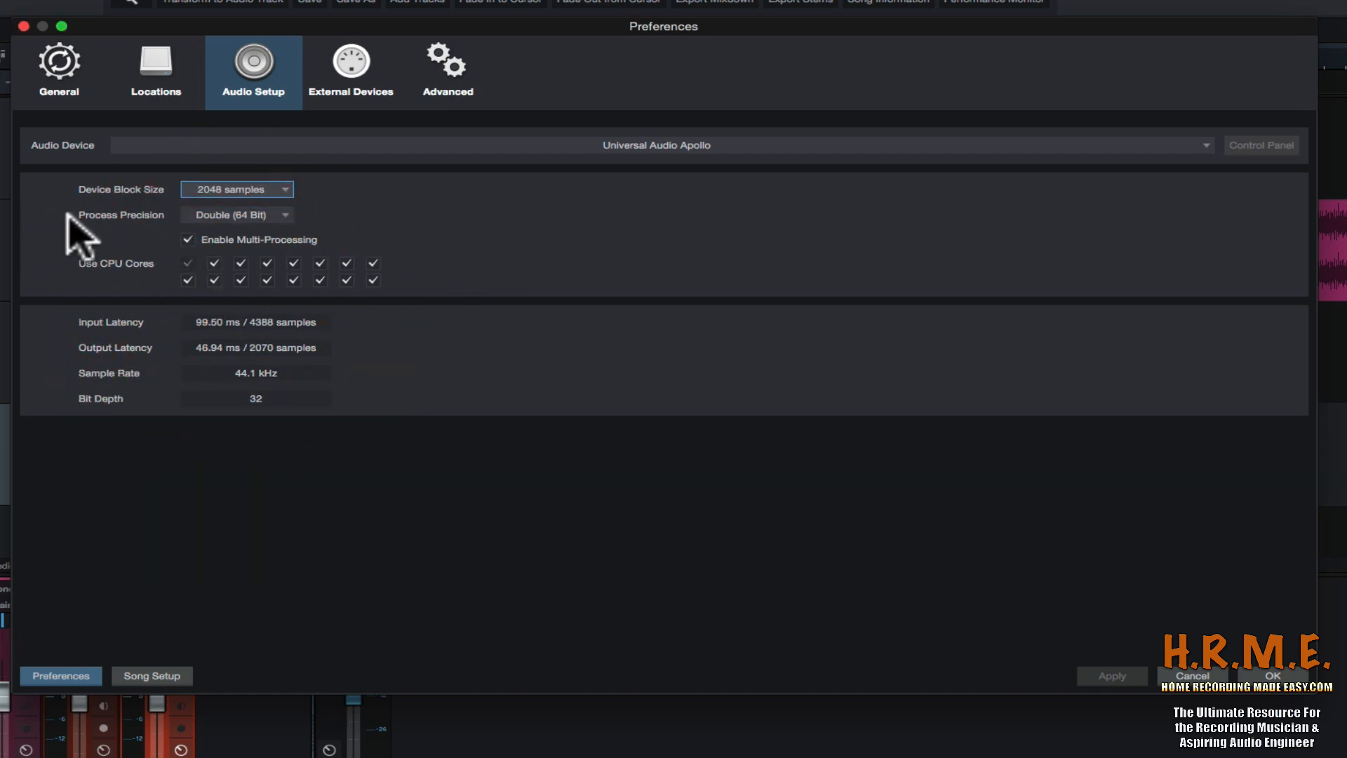
Keep the process precision at Double (64 Bit) and try switching individual CPU cores off and on.
left_click(283, 218)
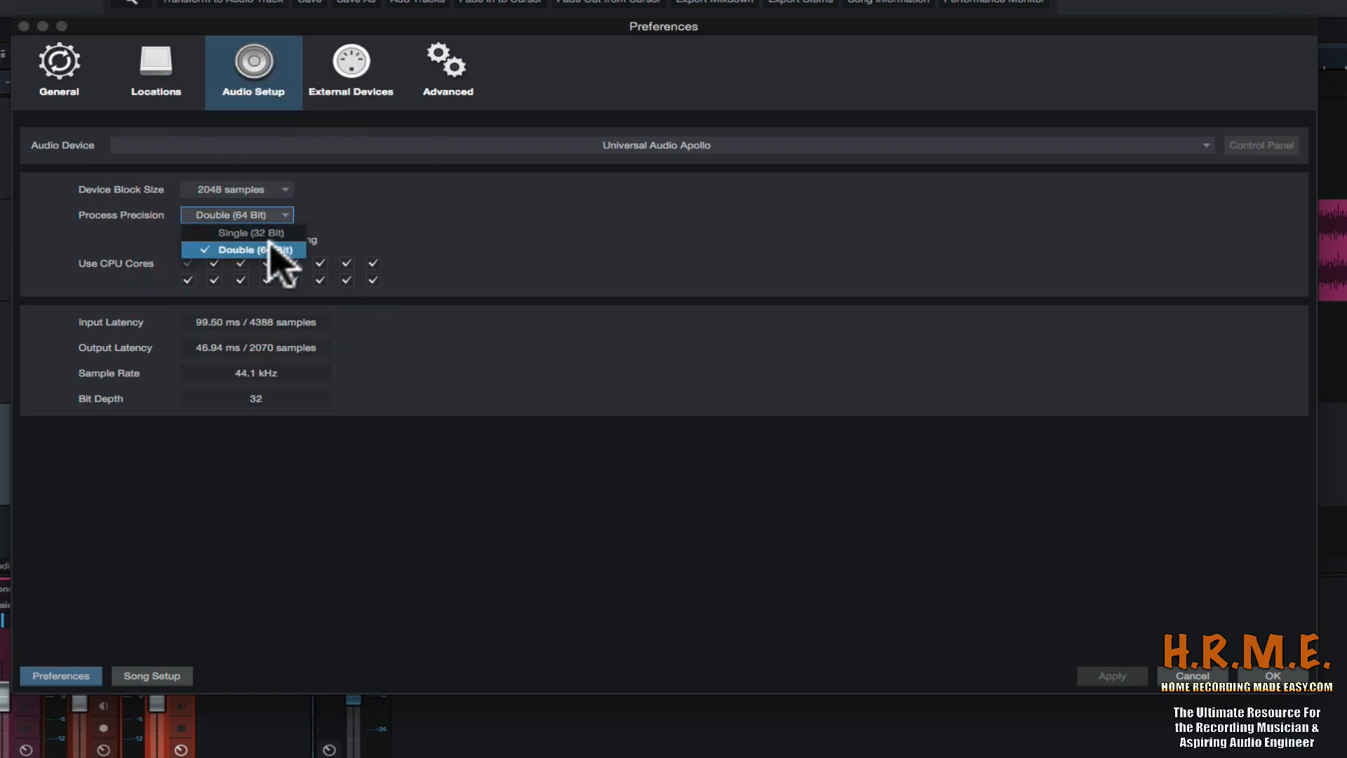
left_click(268, 245)
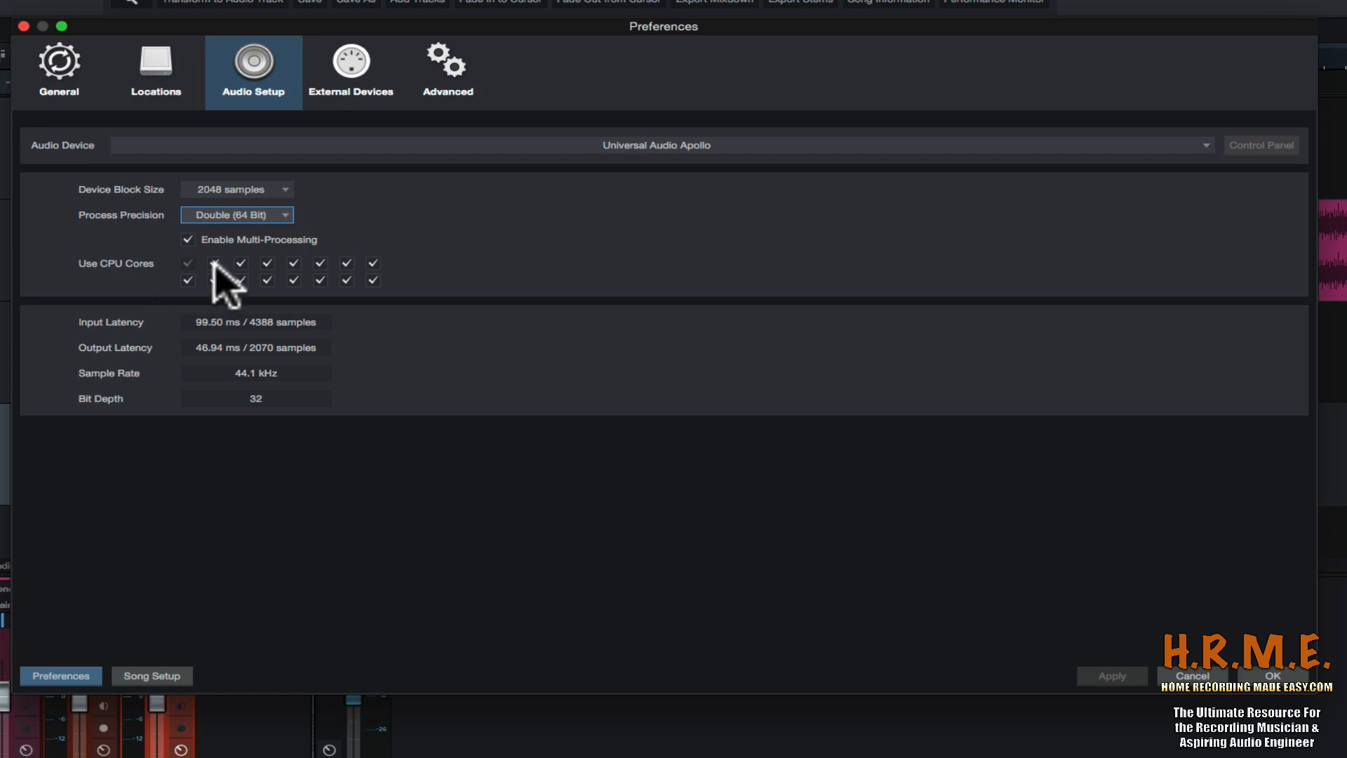
left_click(187, 280)
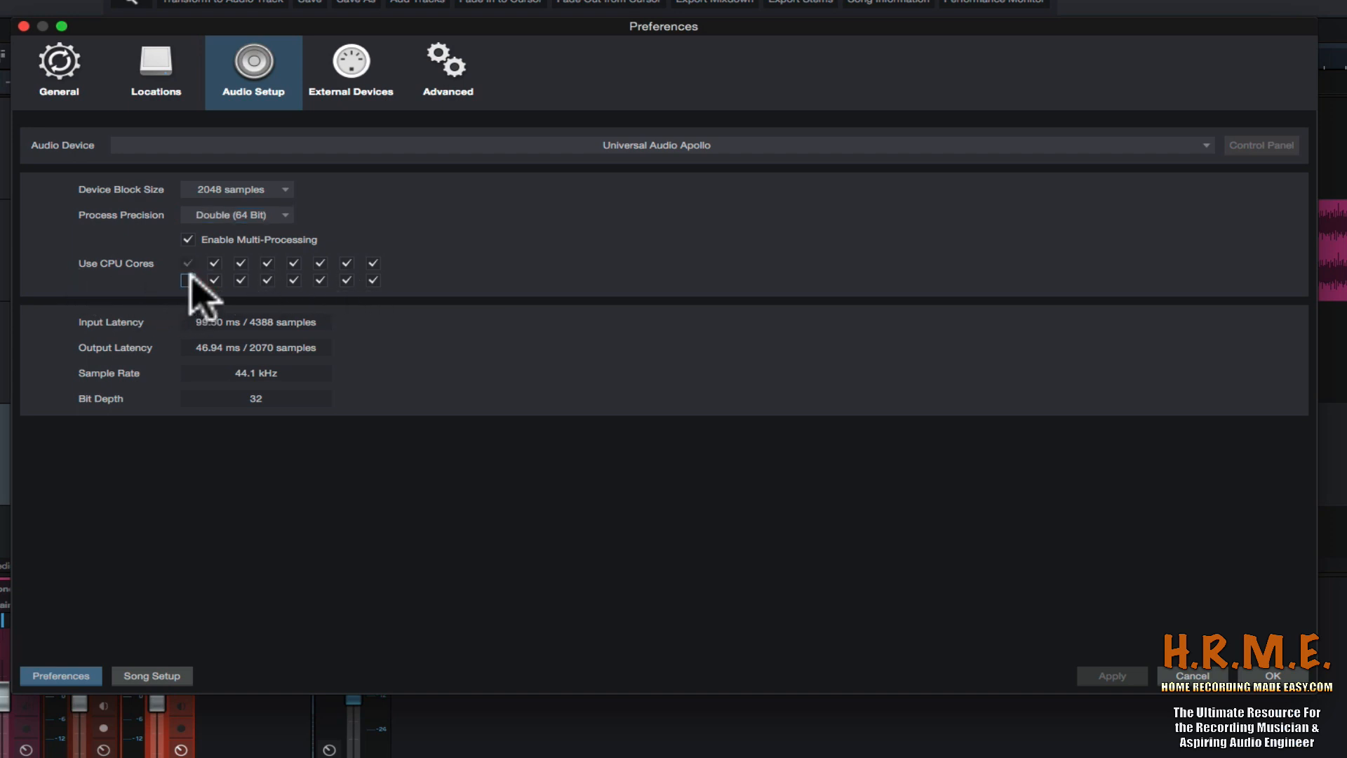
left_click(218, 264)
left_click(221, 265)
left_click(217, 279)
left_click(187, 280)
Start adding an external device, browse the Behringer and AKAI models, and view the AKAI MPD16 settings.
left_click(351, 79)
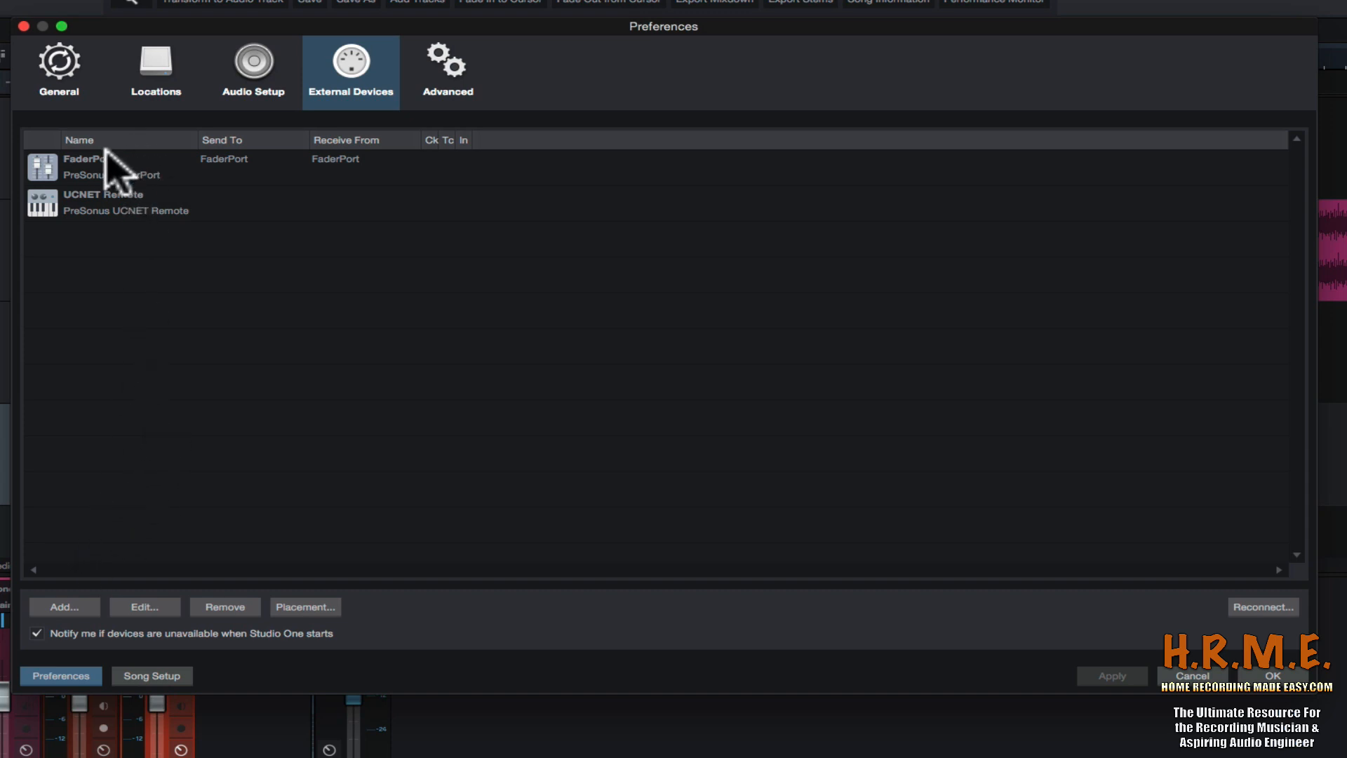
left_click(61, 608)
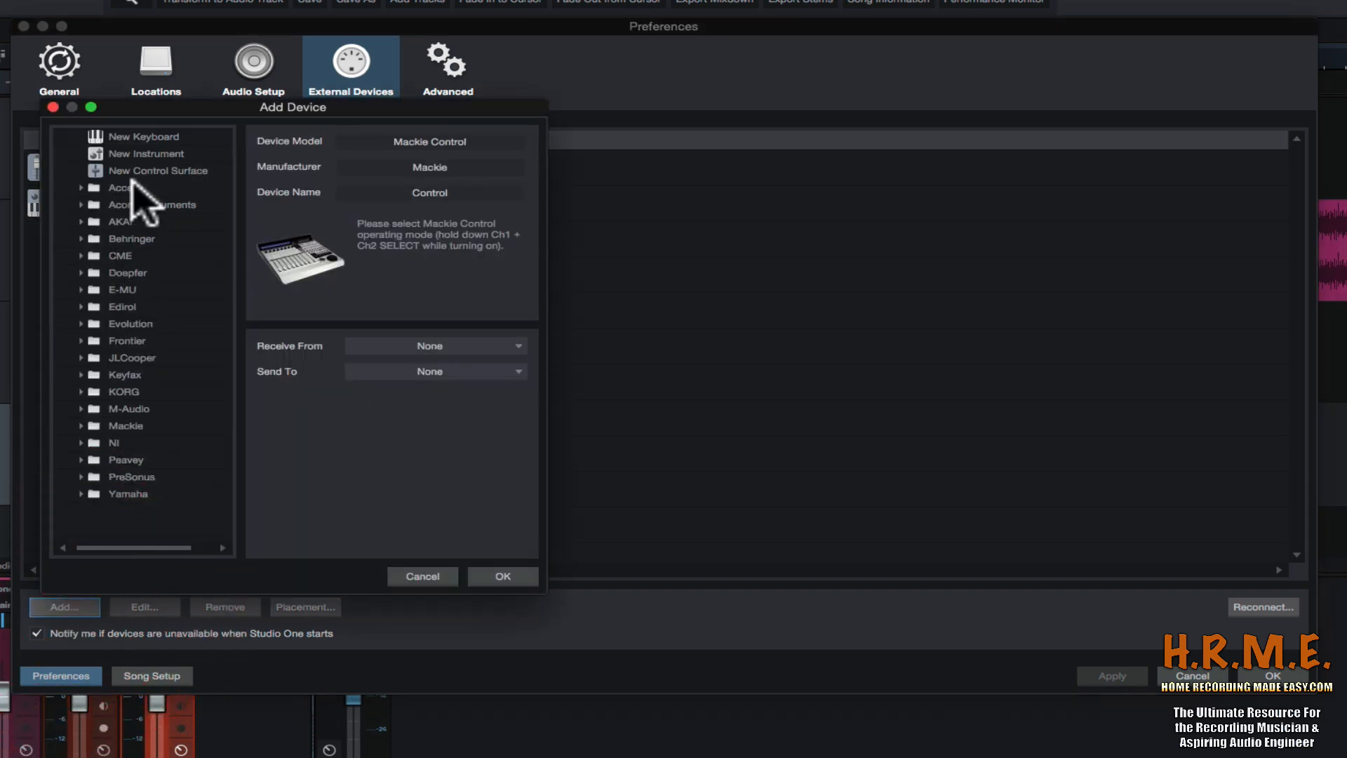
left_click(81, 238)
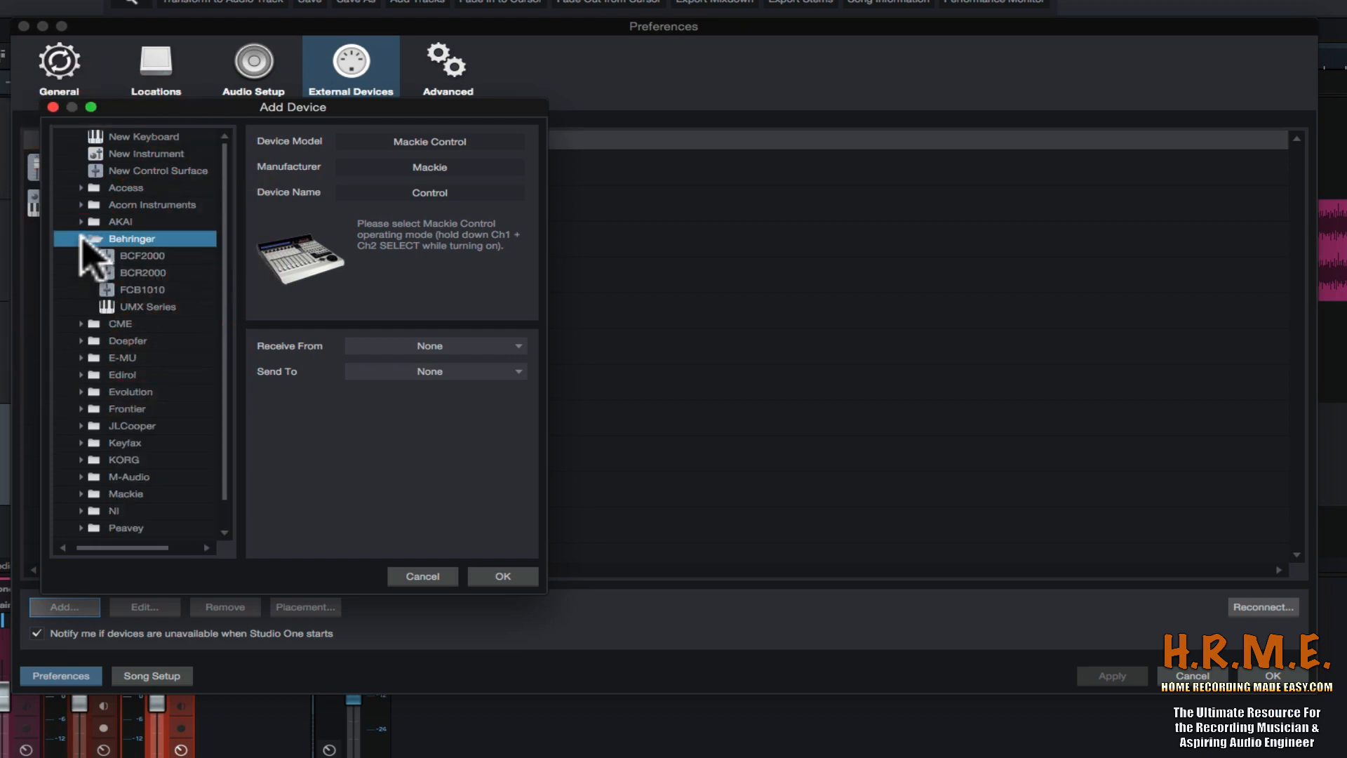
left_click(81, 239)
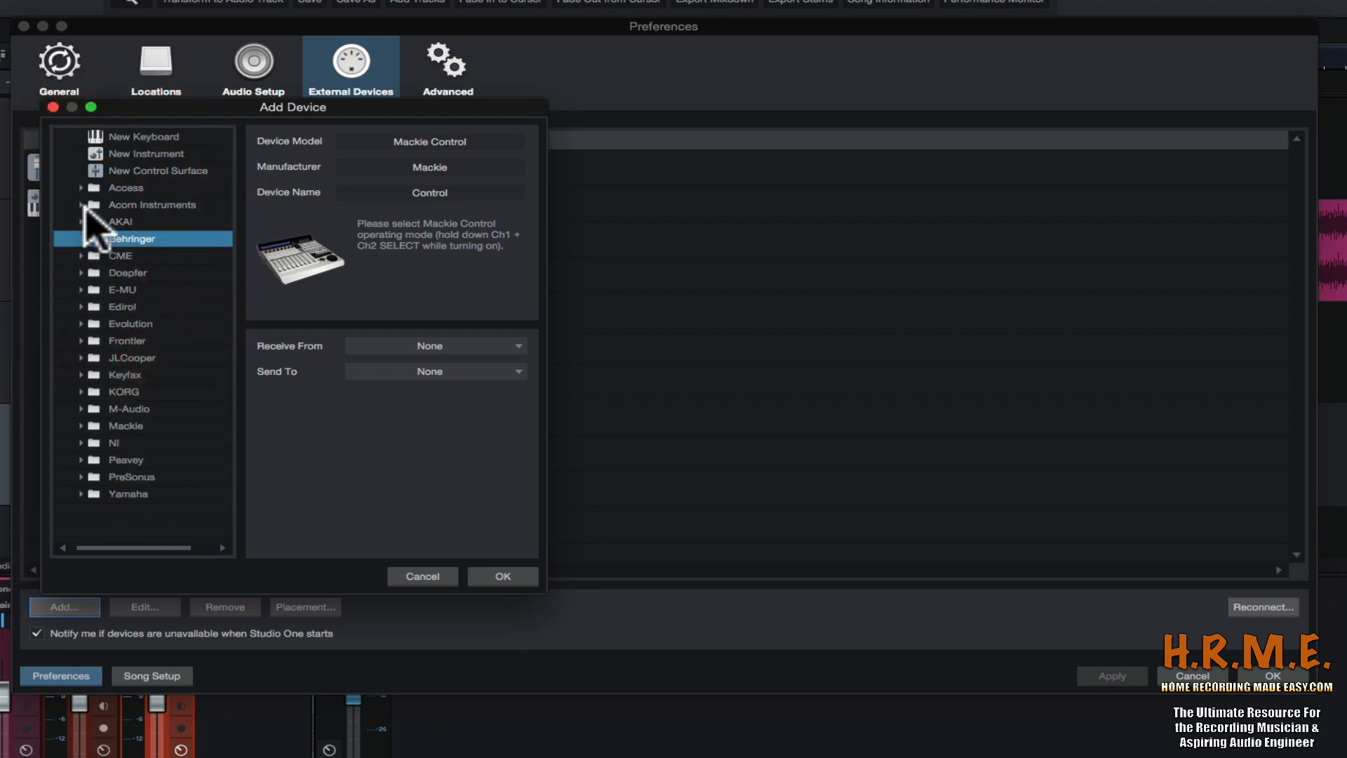
left_click(81, 222)
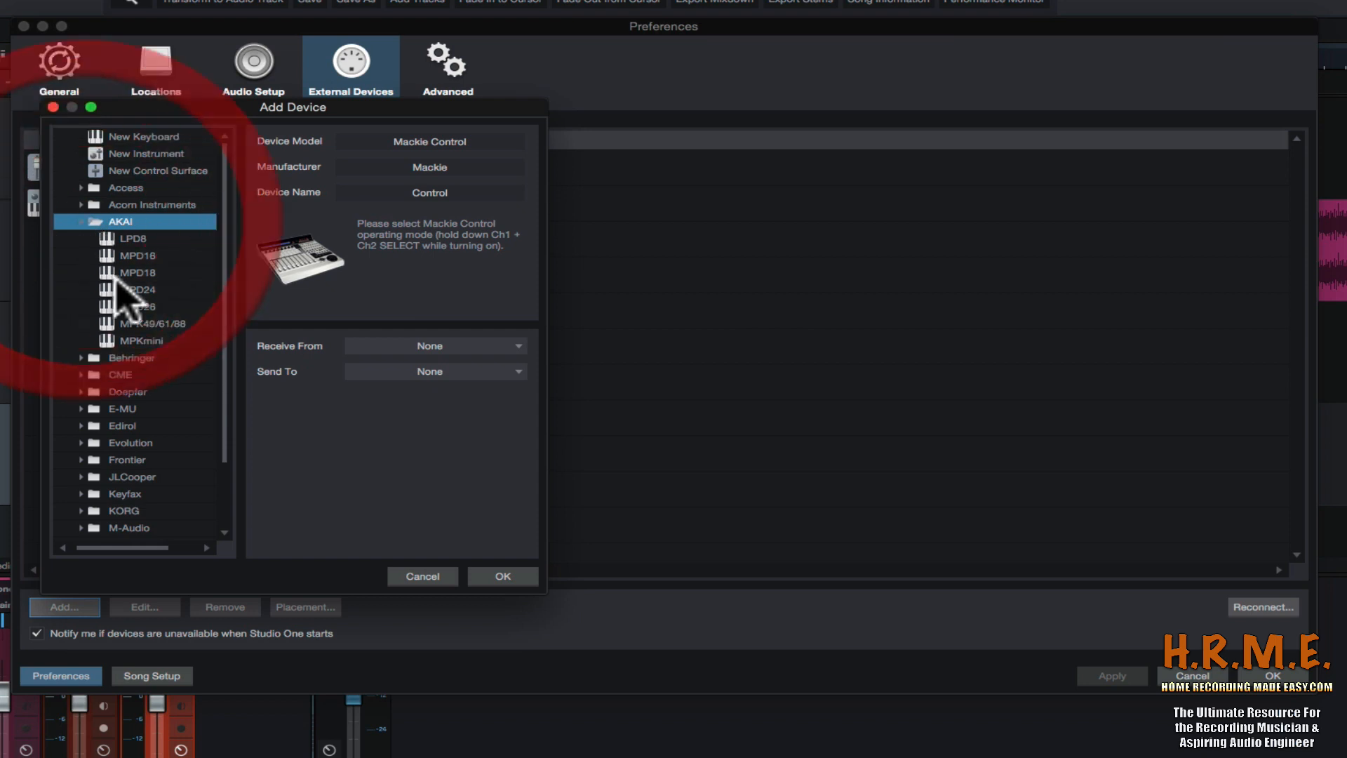
left_click(122, 257)
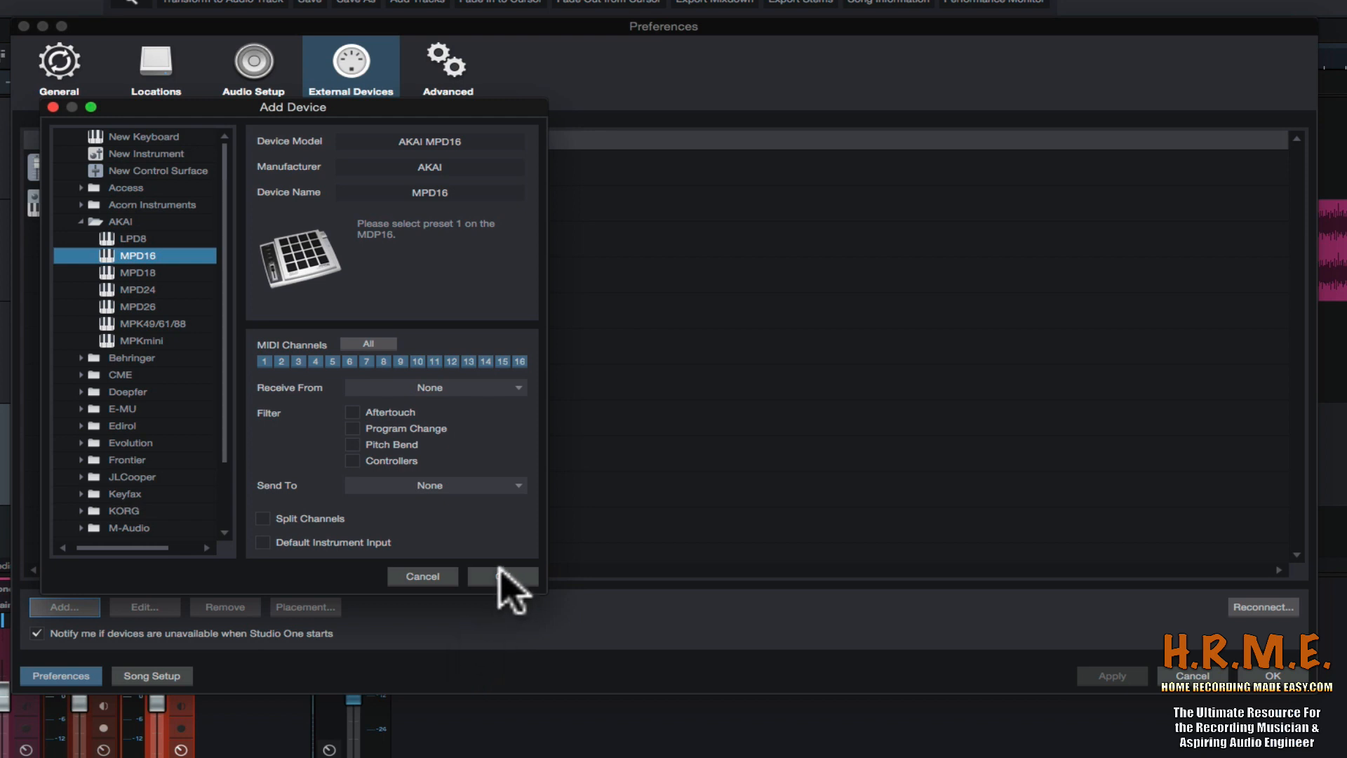
left_click(82, 223)
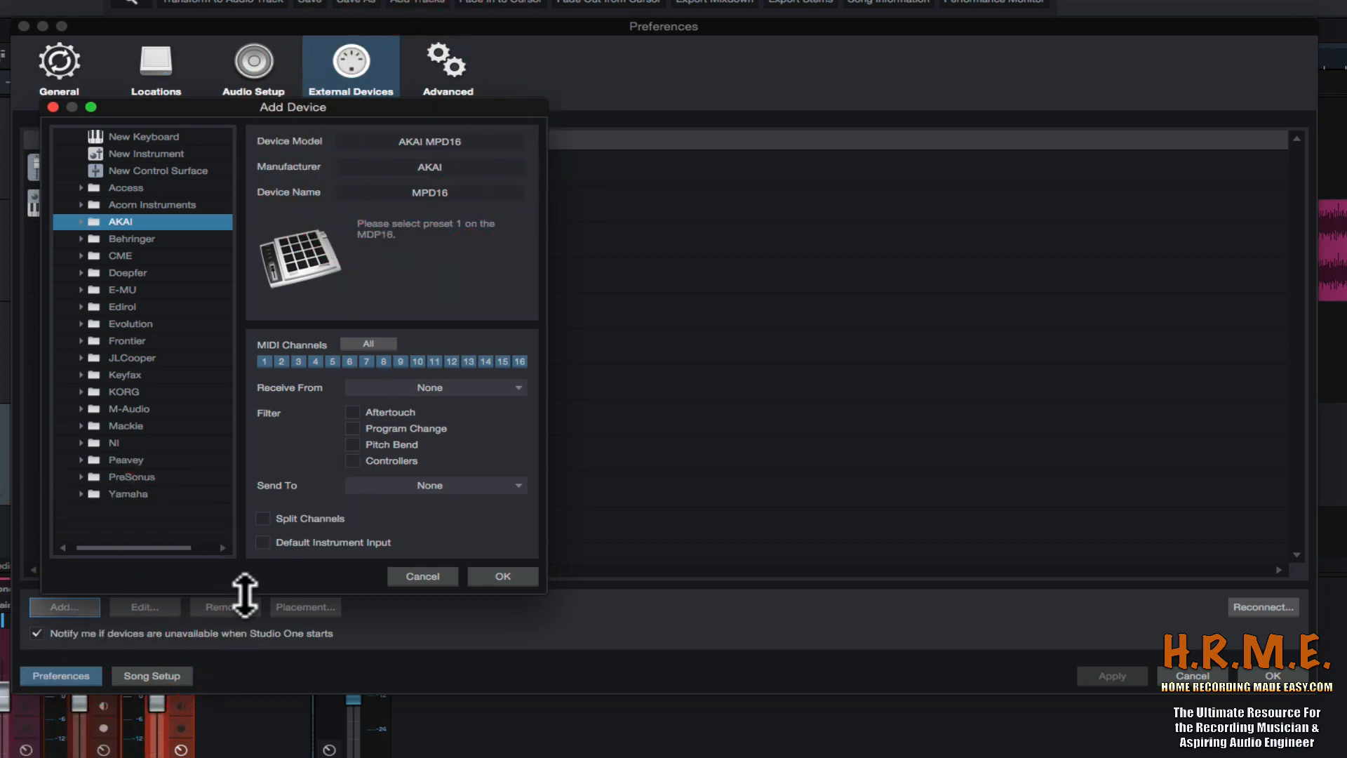
Compare the generic keyboard, instrument and control surface device types, and choose New Keyboard.
left_click(131, 137)
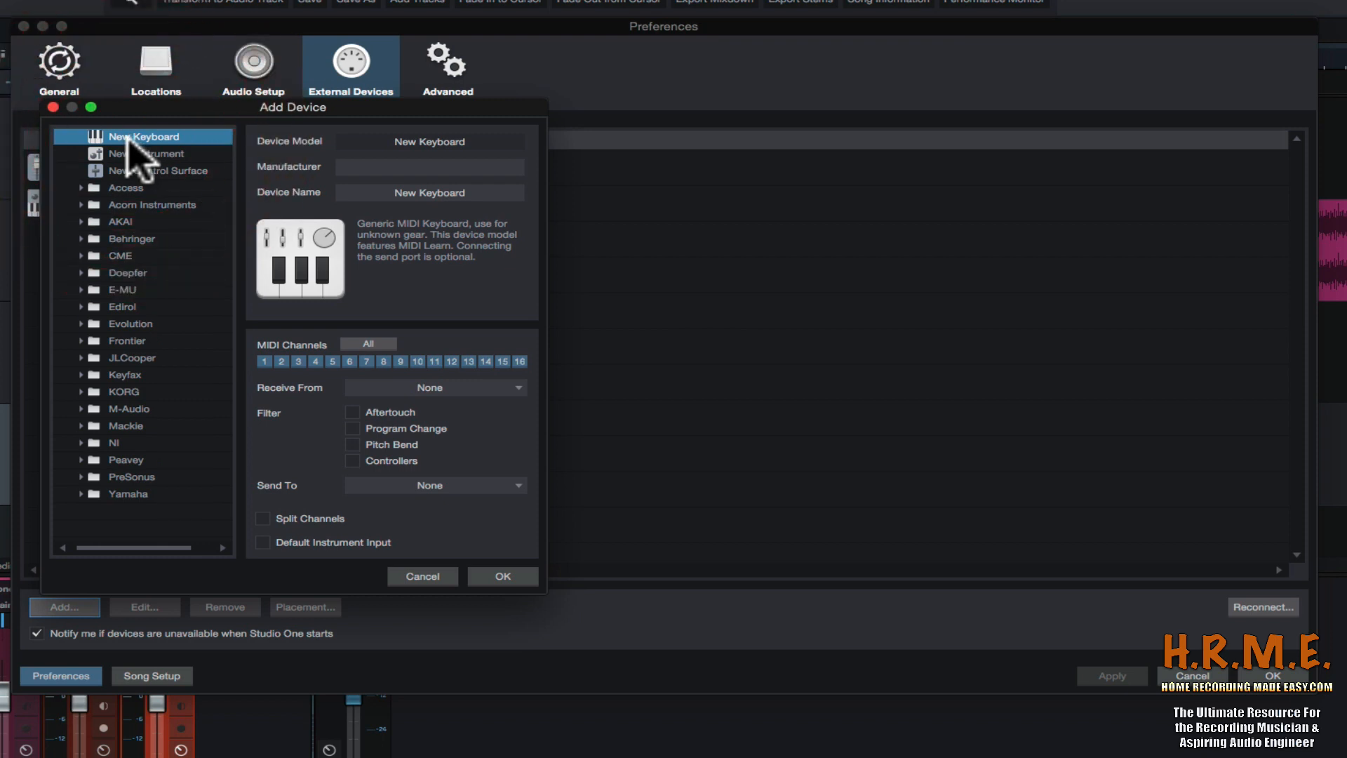
left_click(129, 151)
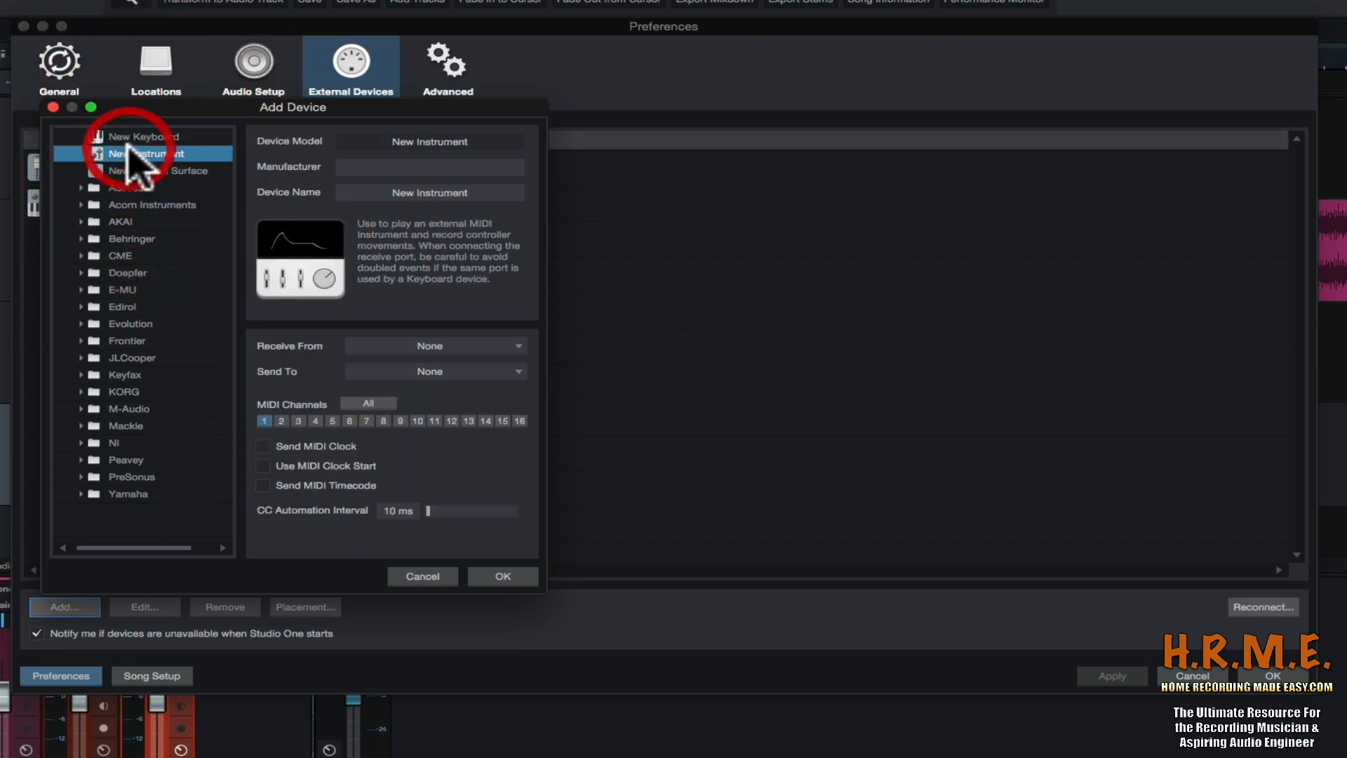
left_click(131, 170)
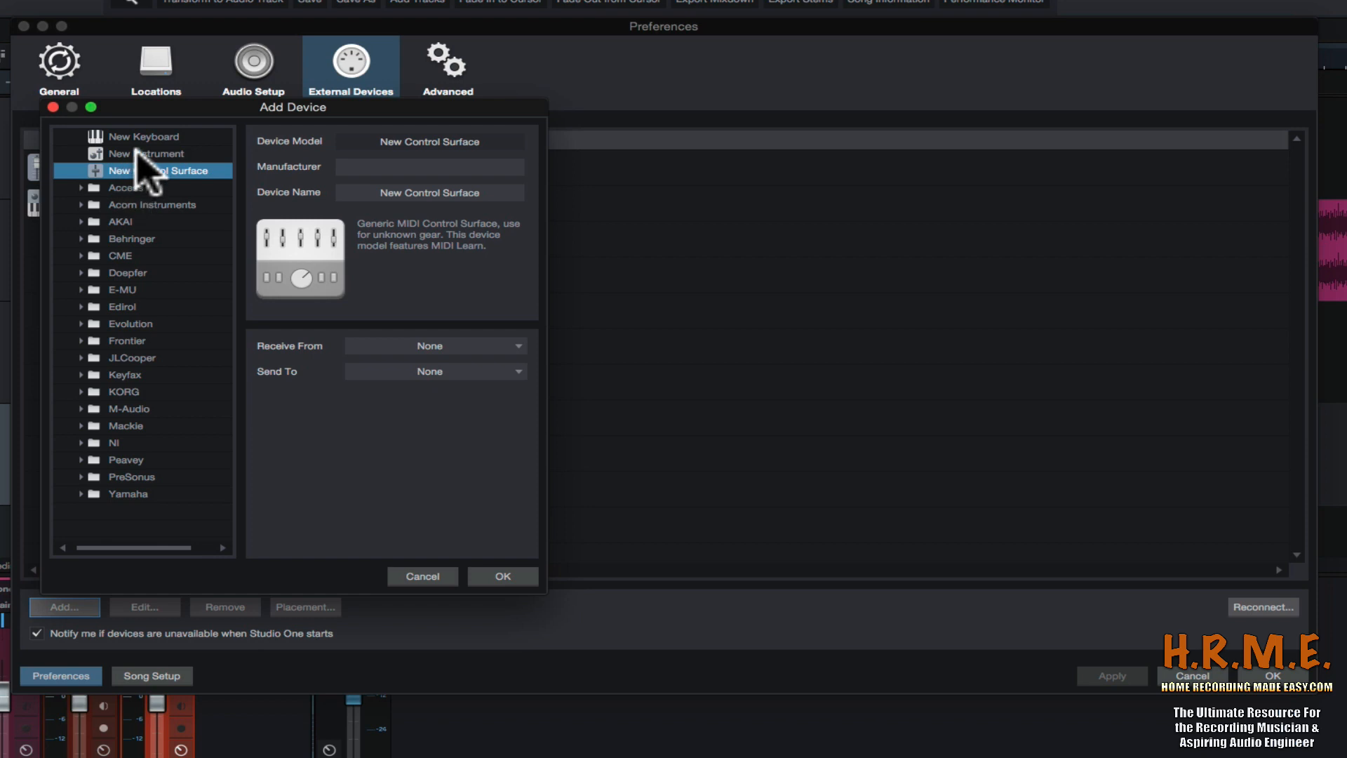
left_click(143, 137)
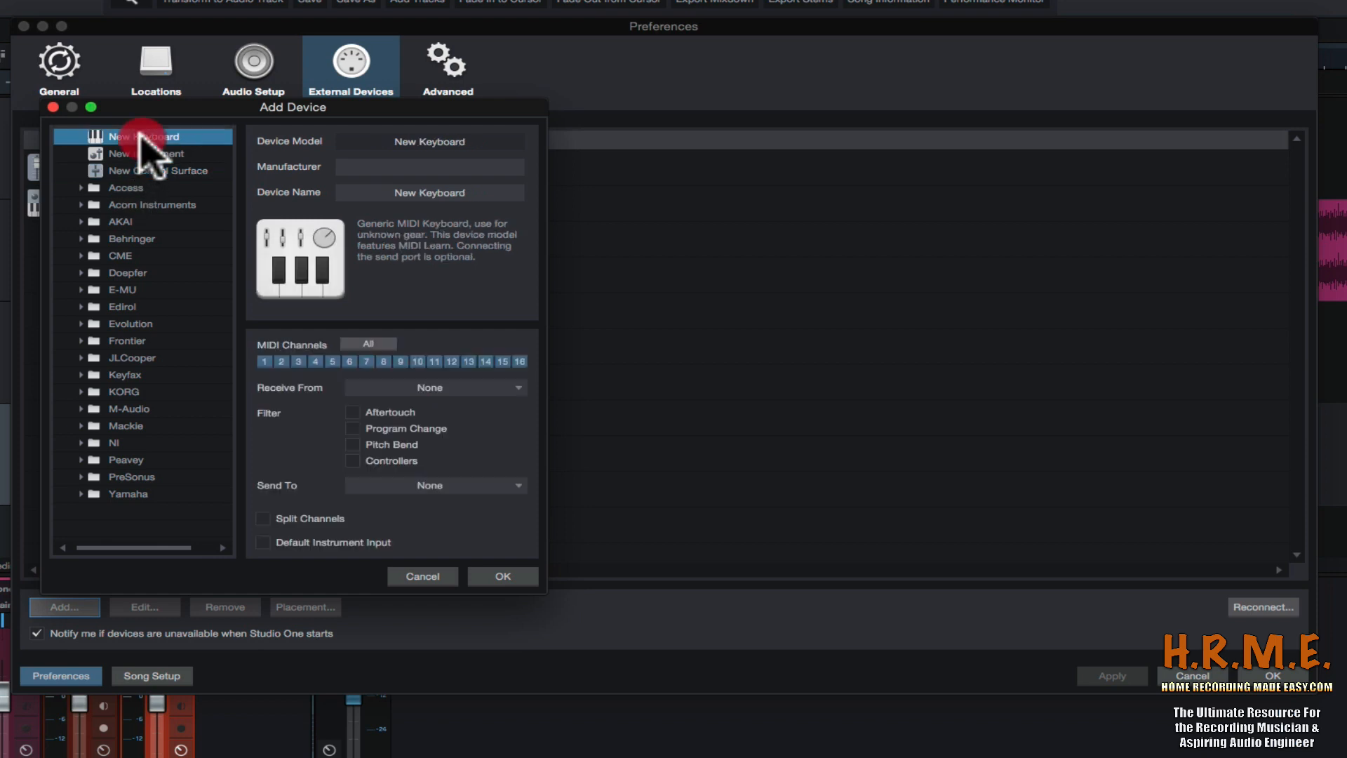
Review the new keyboard's Manufacturer, Device Name, Receive From and Send To options, and close Add Device without adding it.
left_click(457, 167)
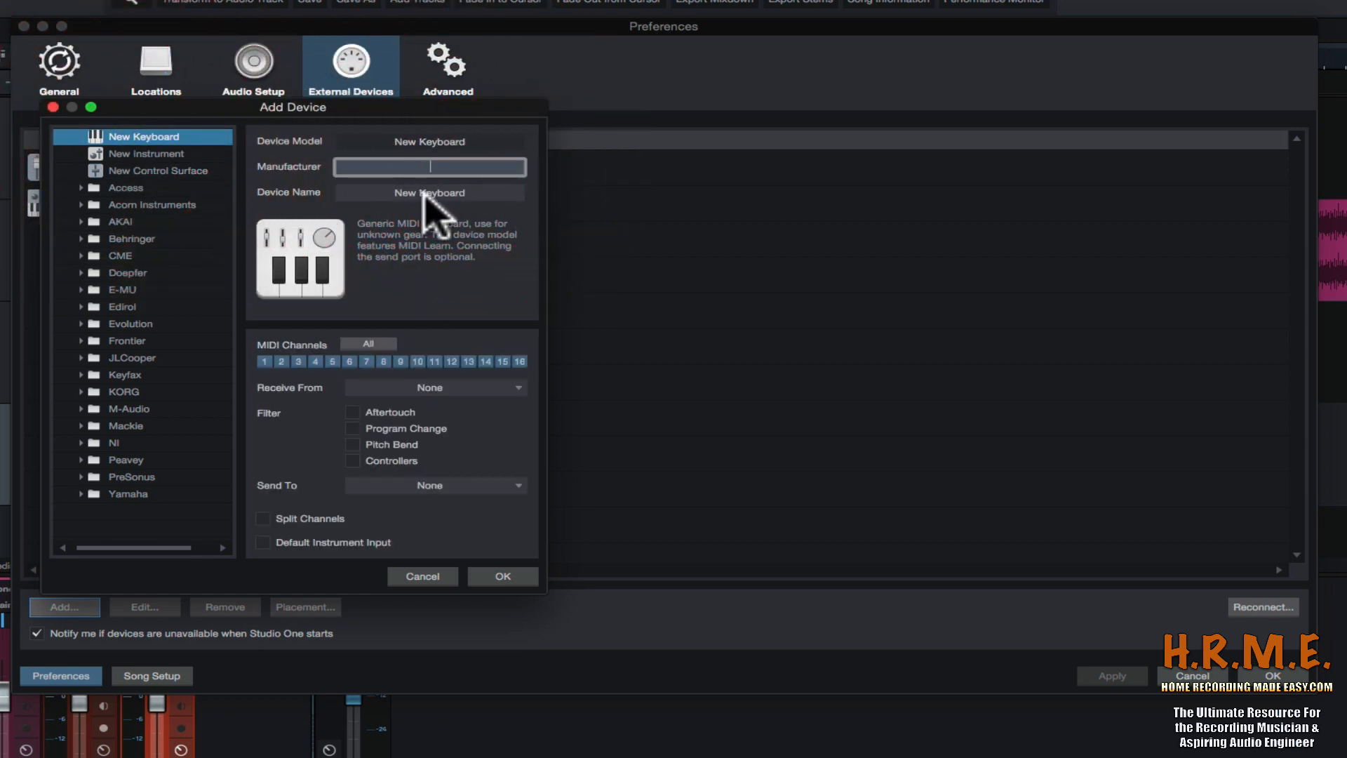
left_click(424, 191)
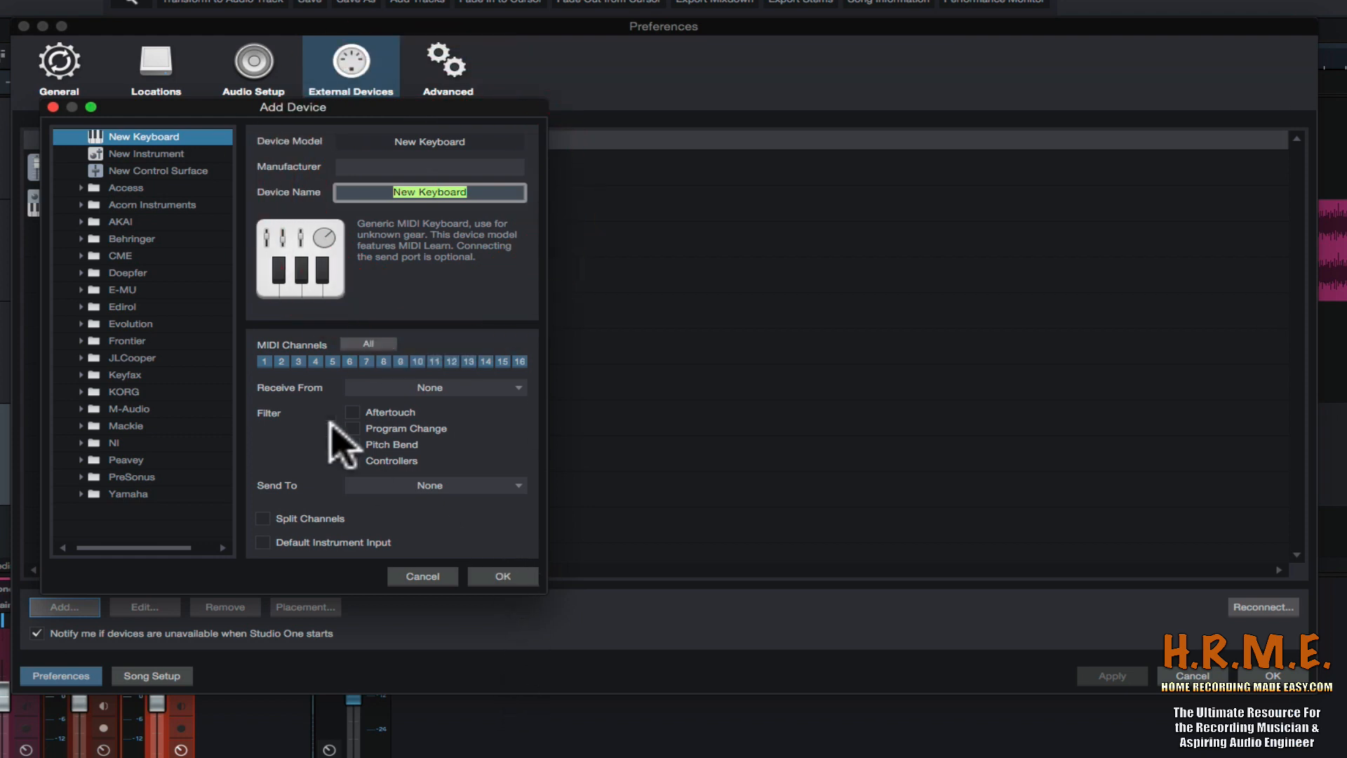
left_click(517, 391)
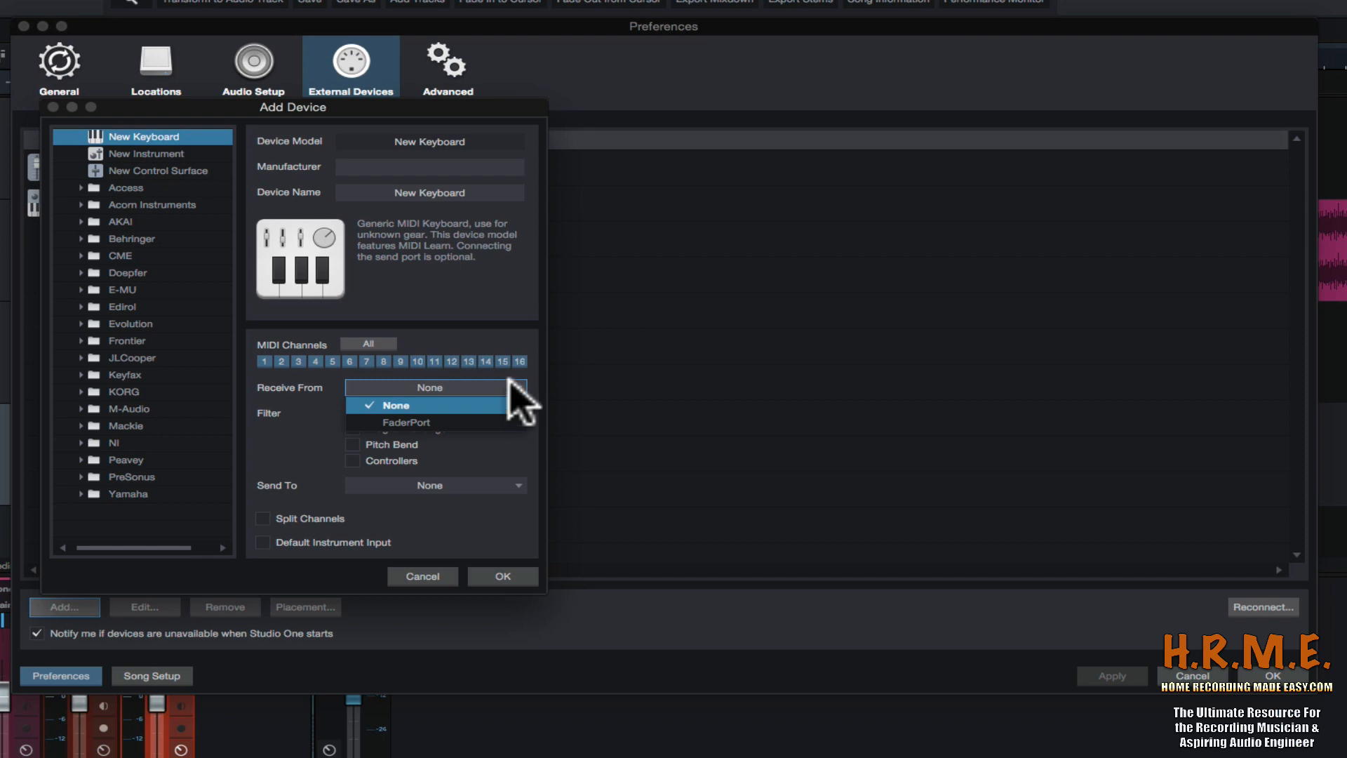
left_click(516, 338)
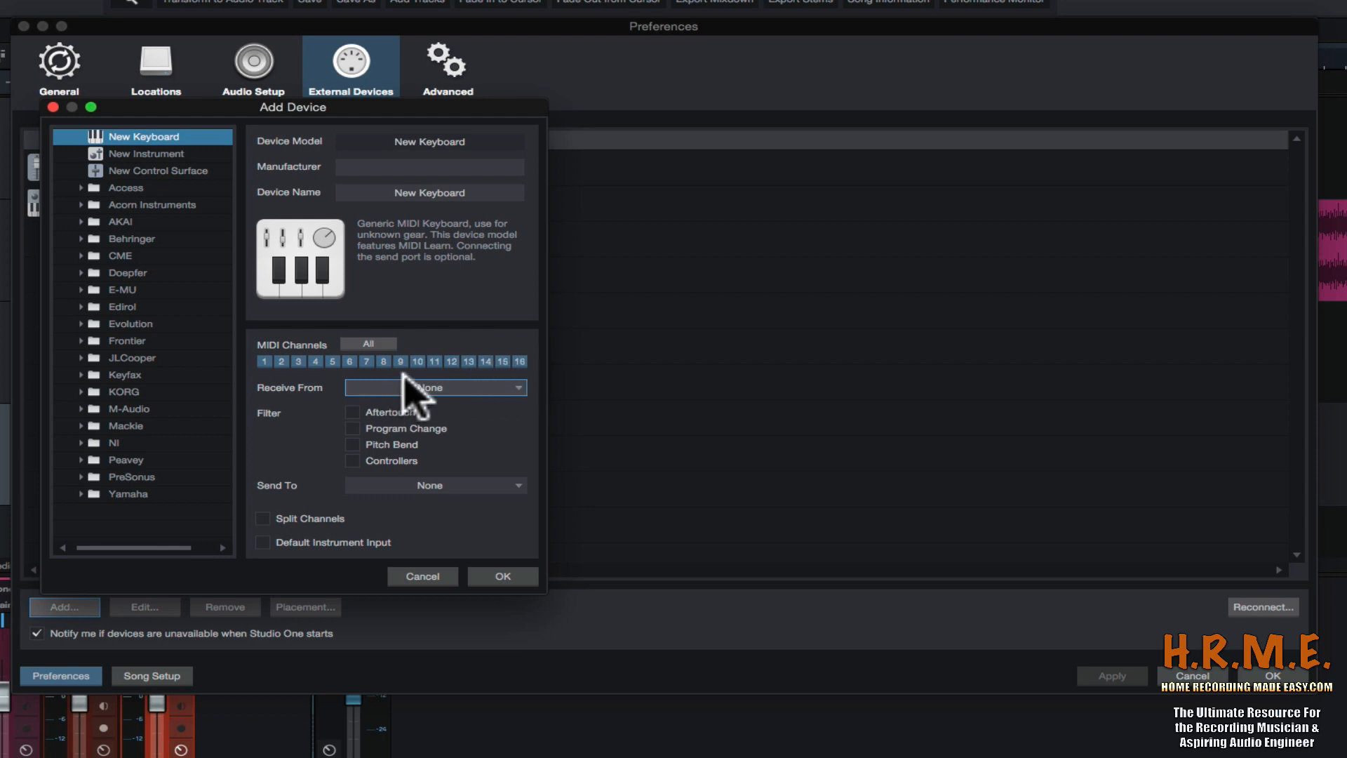
left_click(464, 387)
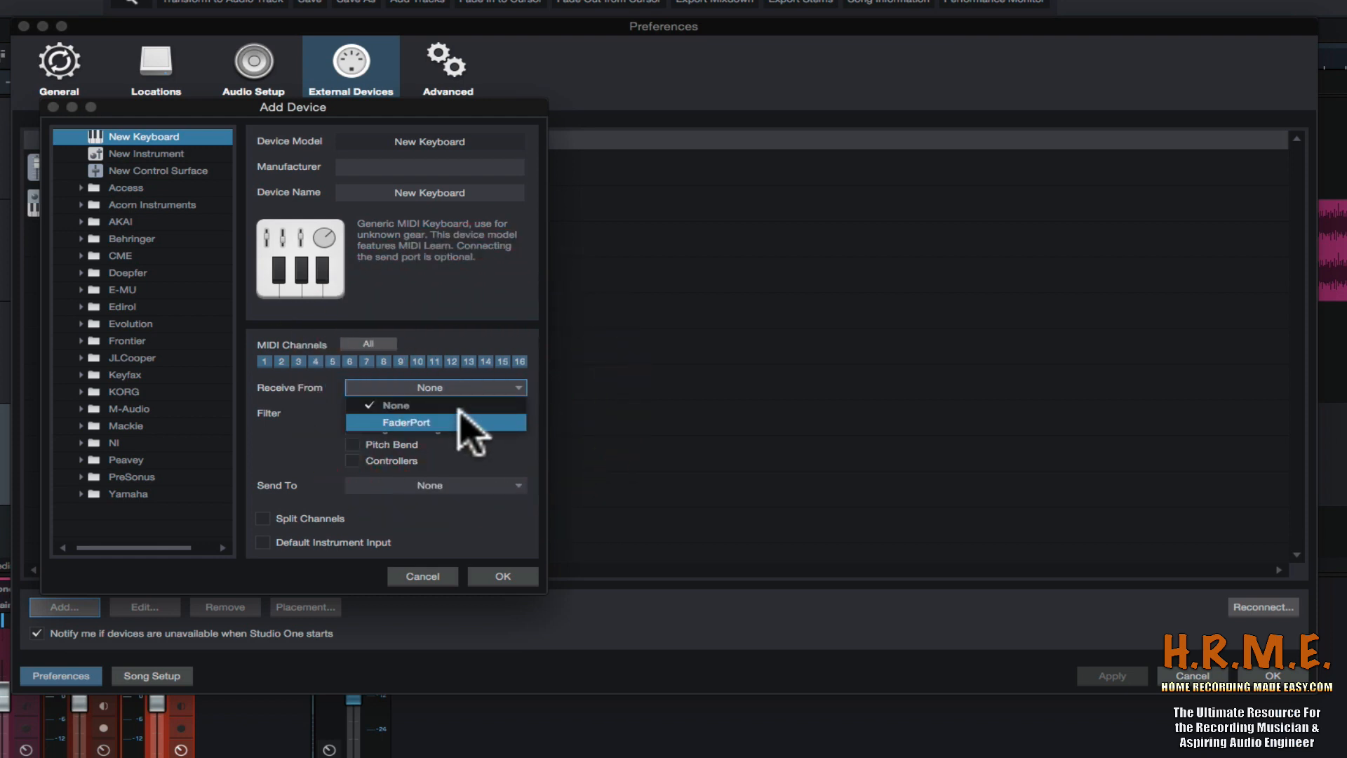
left_click(465, 404)
left_click(486, 481)
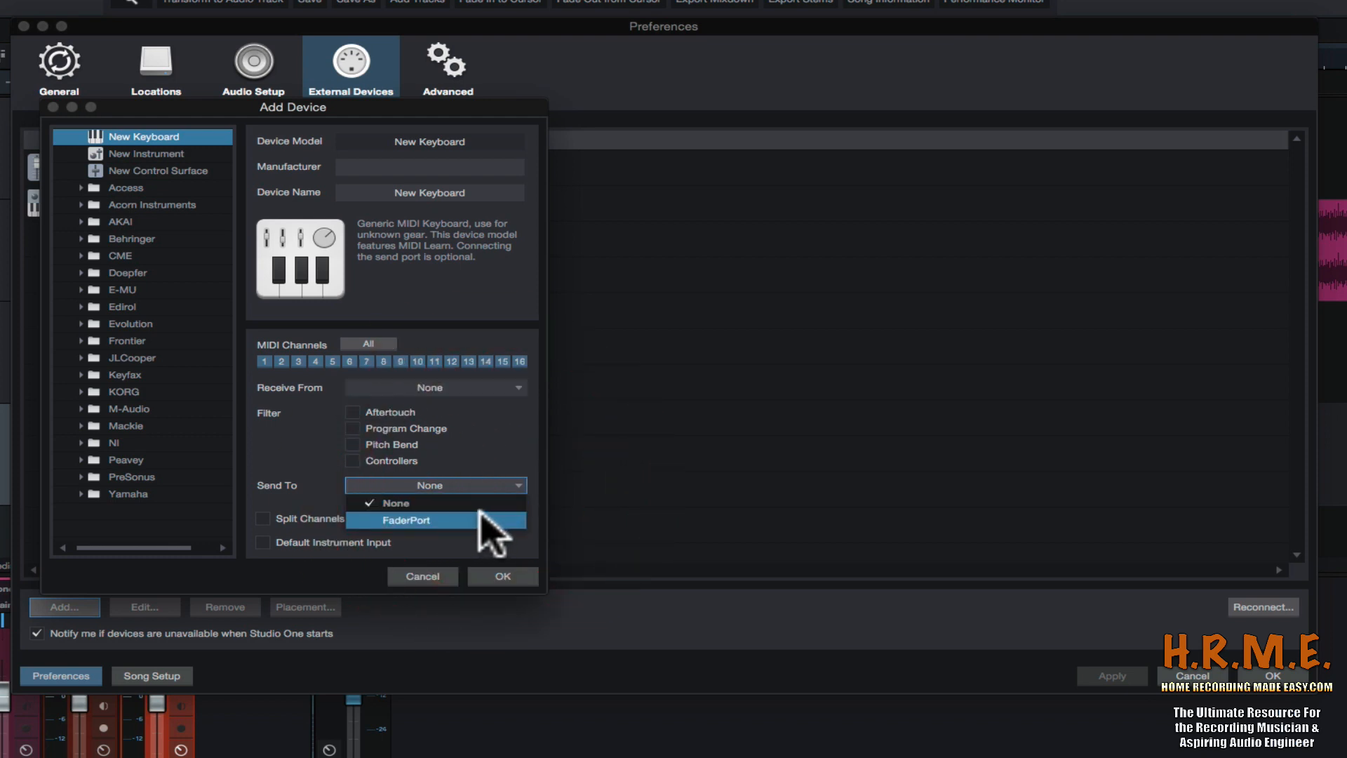
left_click(491, 439)
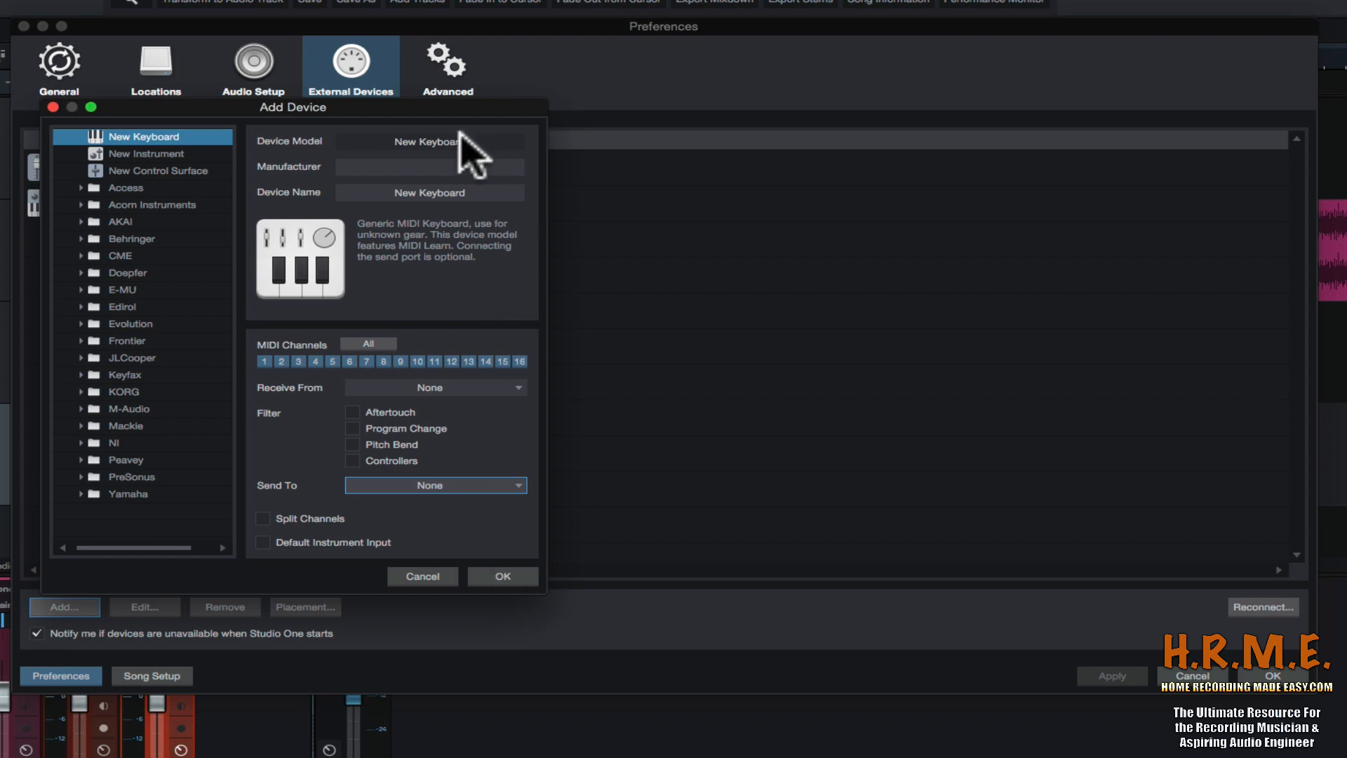
left_click(441, 167)
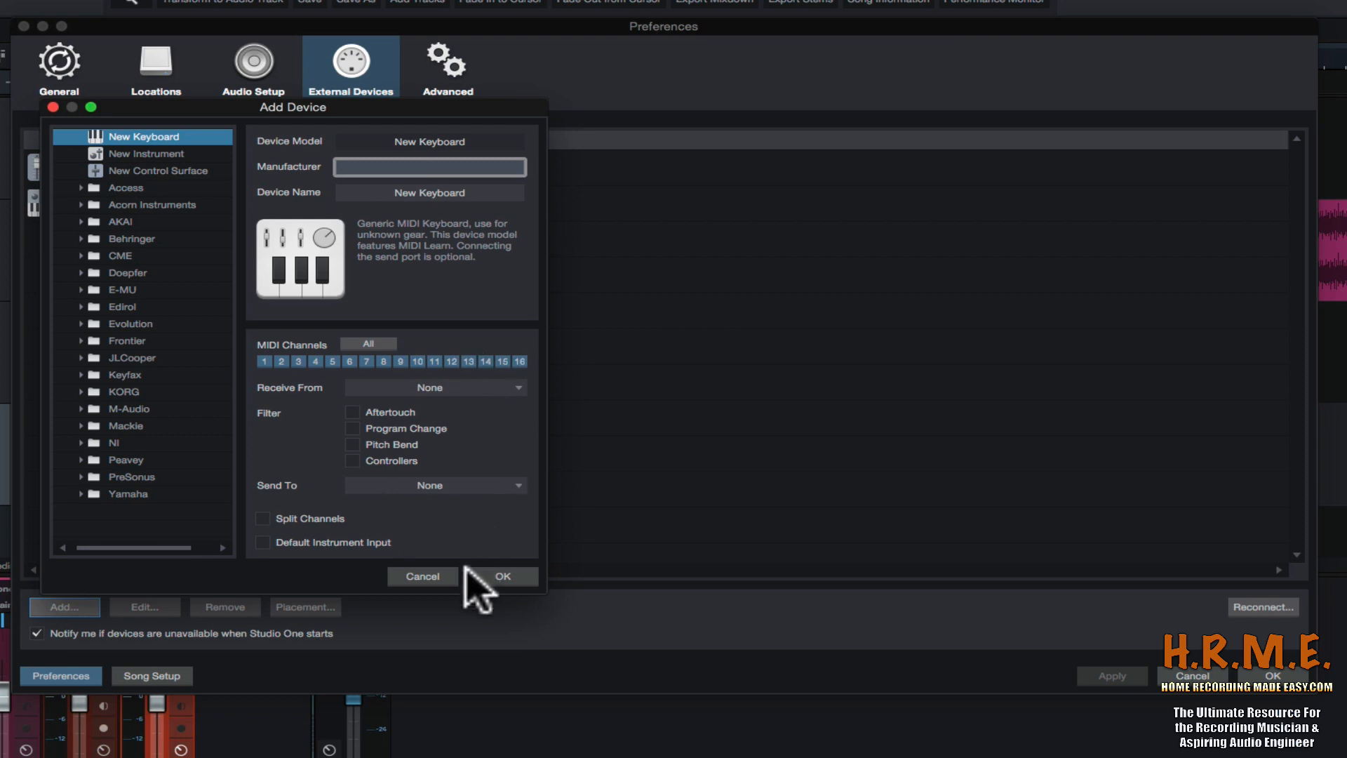
left_click(422, 576)
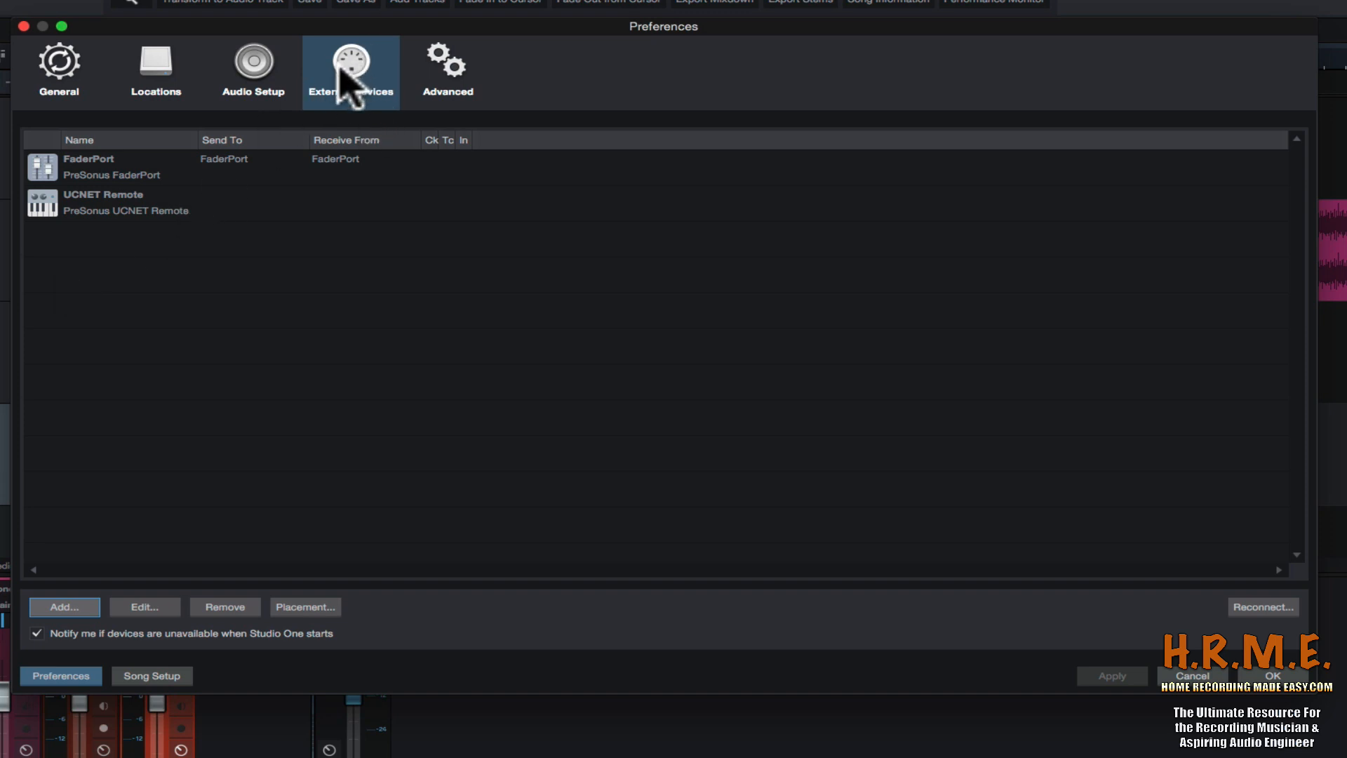
Open the Advanced editing preferences and shift the window aside to relate the options to the song's tracks.
left_click(443, 69)
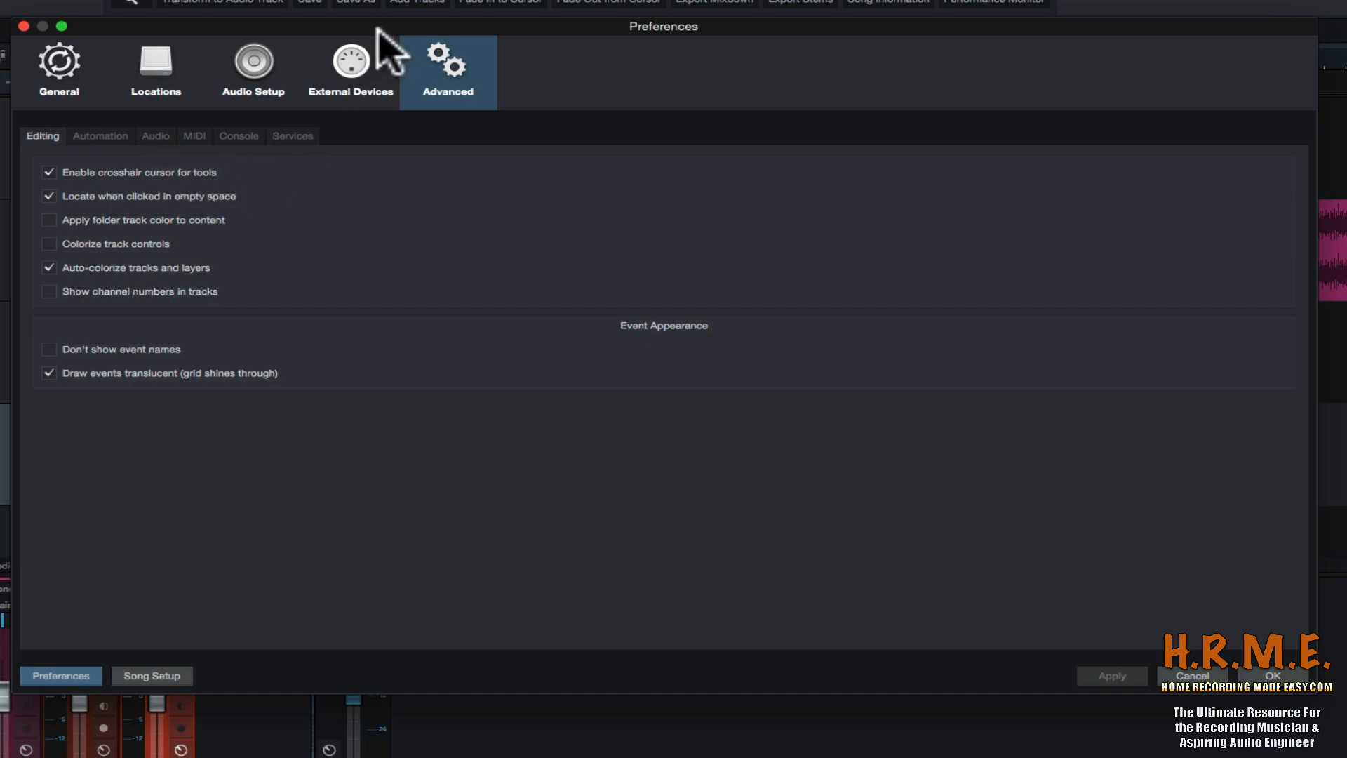
mouse_move(376, 29)
left_mouse_down()
mouse_move(204, 91)
mouse_move(118, 275)
left_mouse_up()
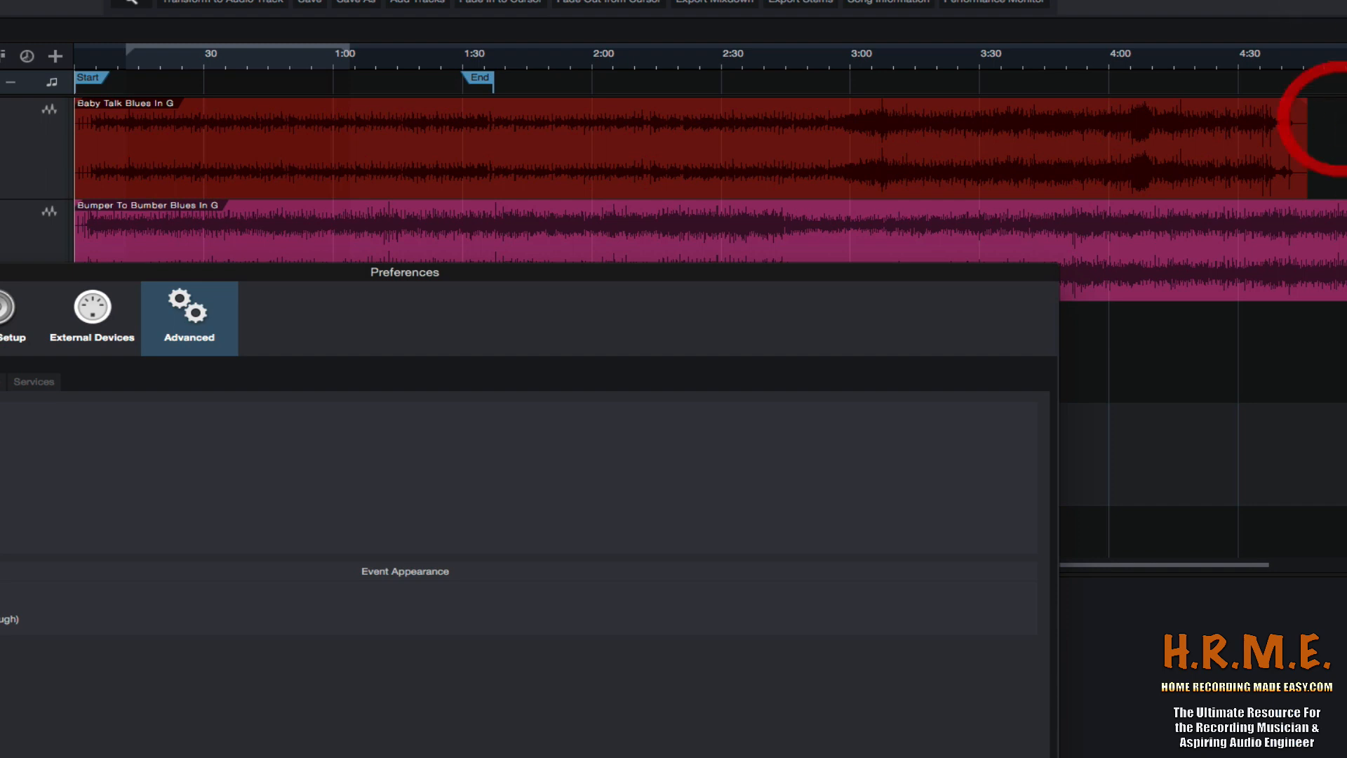
left_click_drag(597, 275, 772, 46)
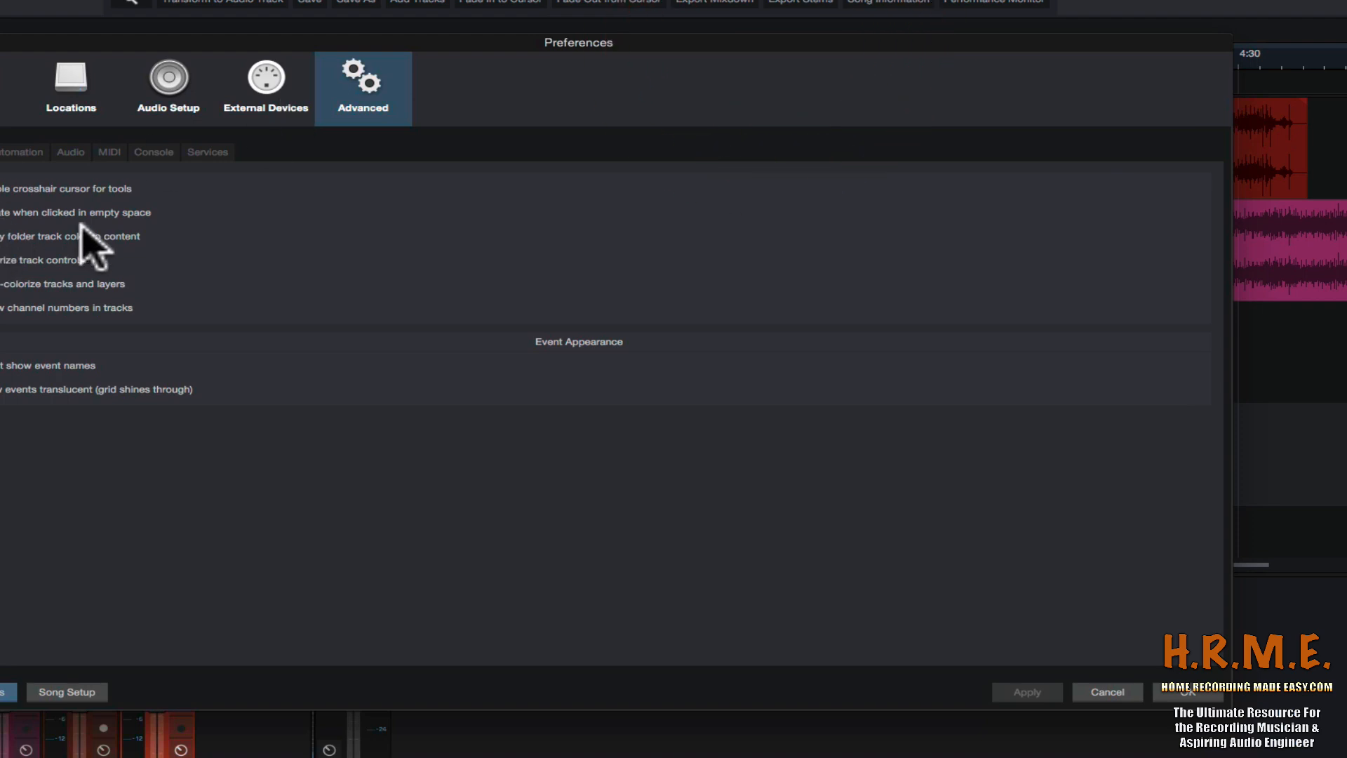
left_click_drag(489, 56, 247, 208)
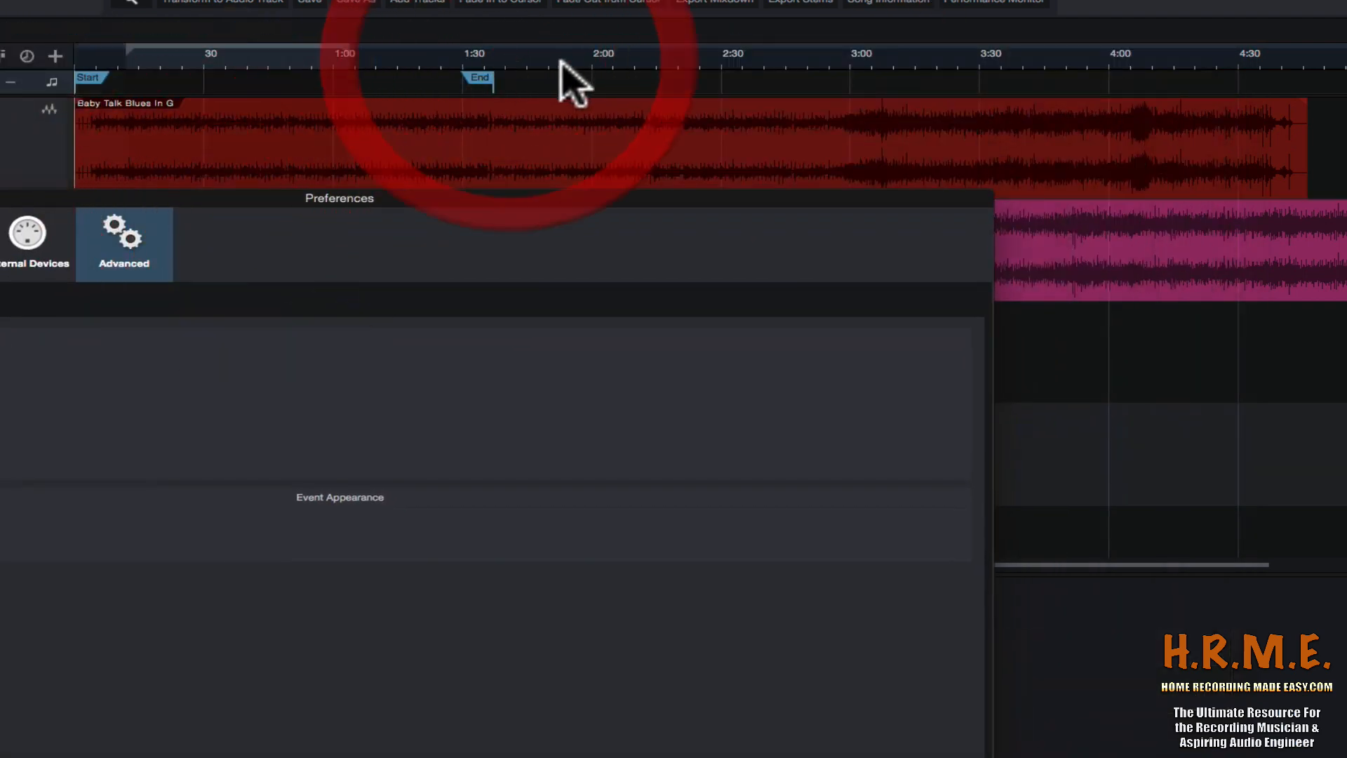
left_click_drag(596, 200, 709, 101)
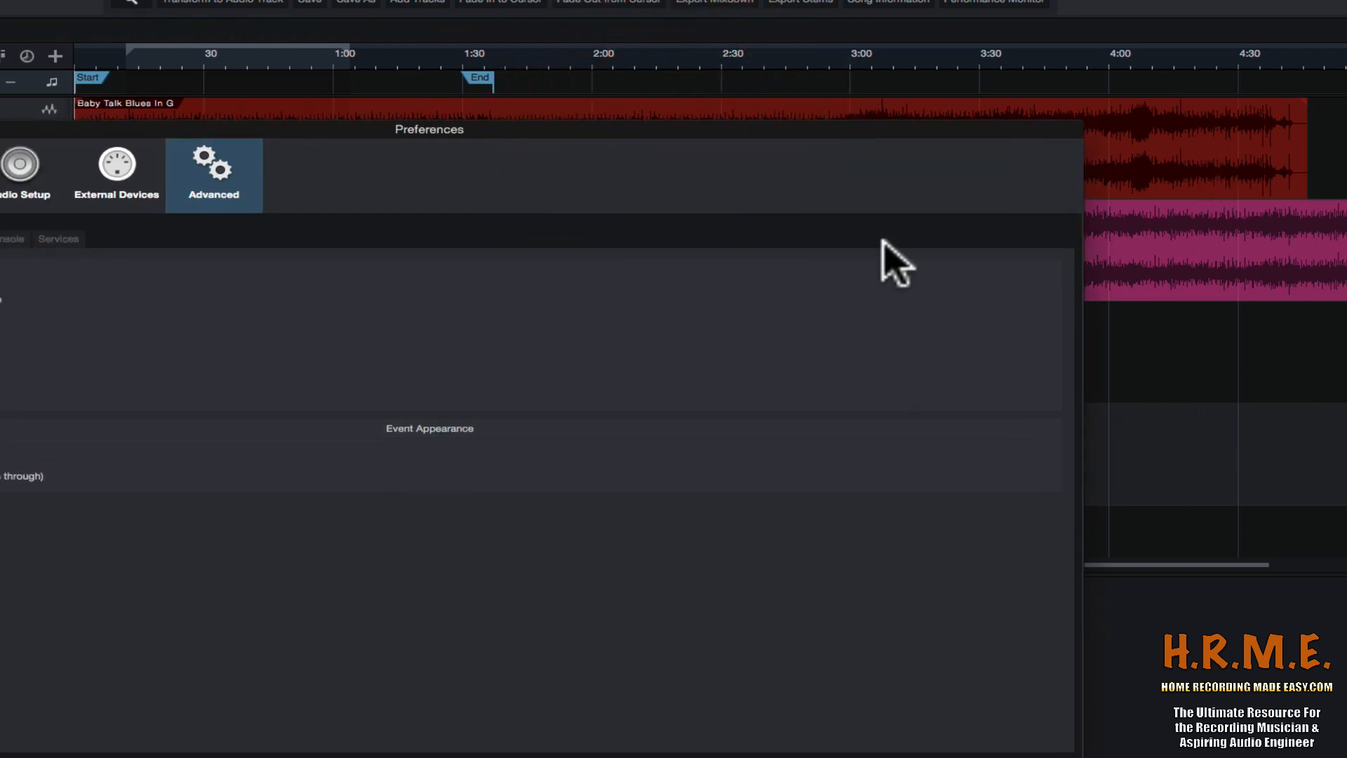
left_click_drag(783, 134, 1029, 44)
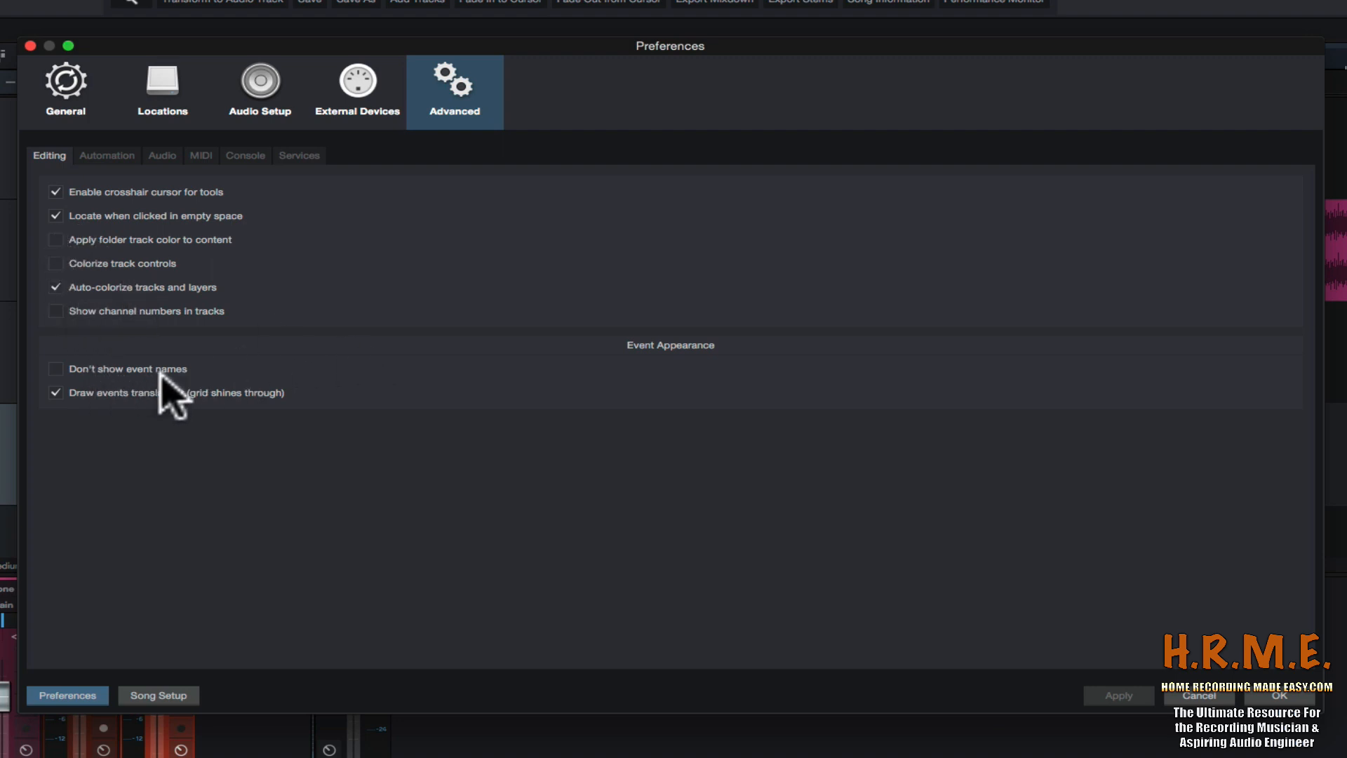
Uncover the audio tracks to inspect the event names, and compare the Arrow and Range tool cursors over the Baby Talk Blues In G event.
left_click_drag(327, 39, 313, 222)
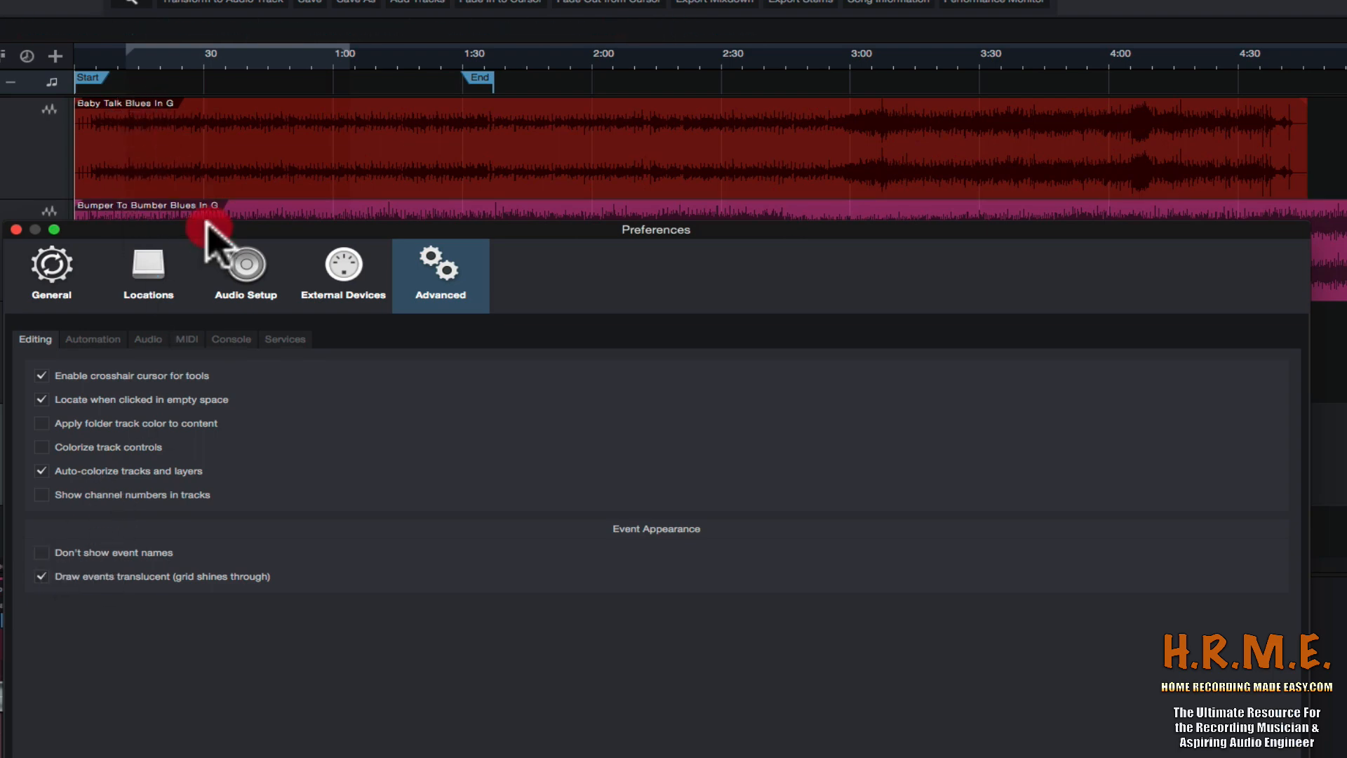
left_click_drag(207, 230, 231, 52)
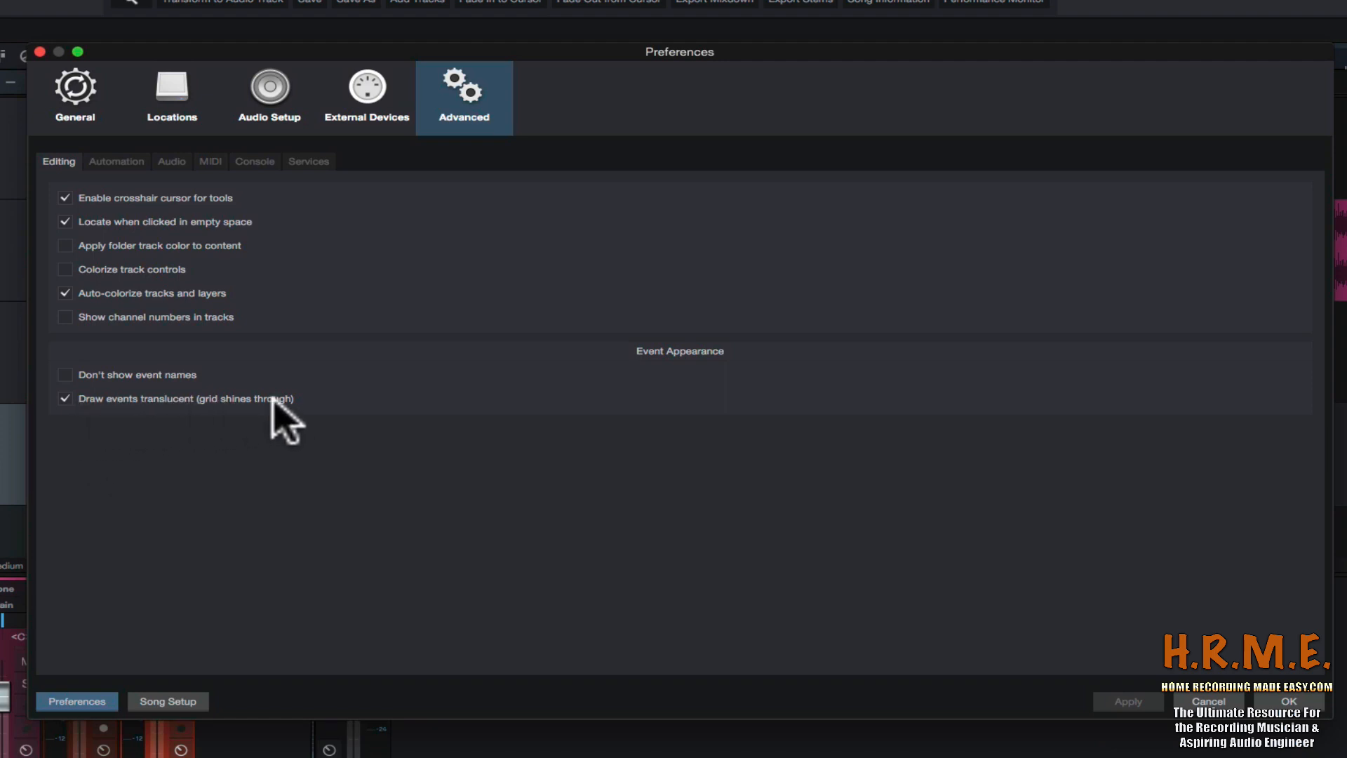
left_click_drag(348, 49, 299, 267)
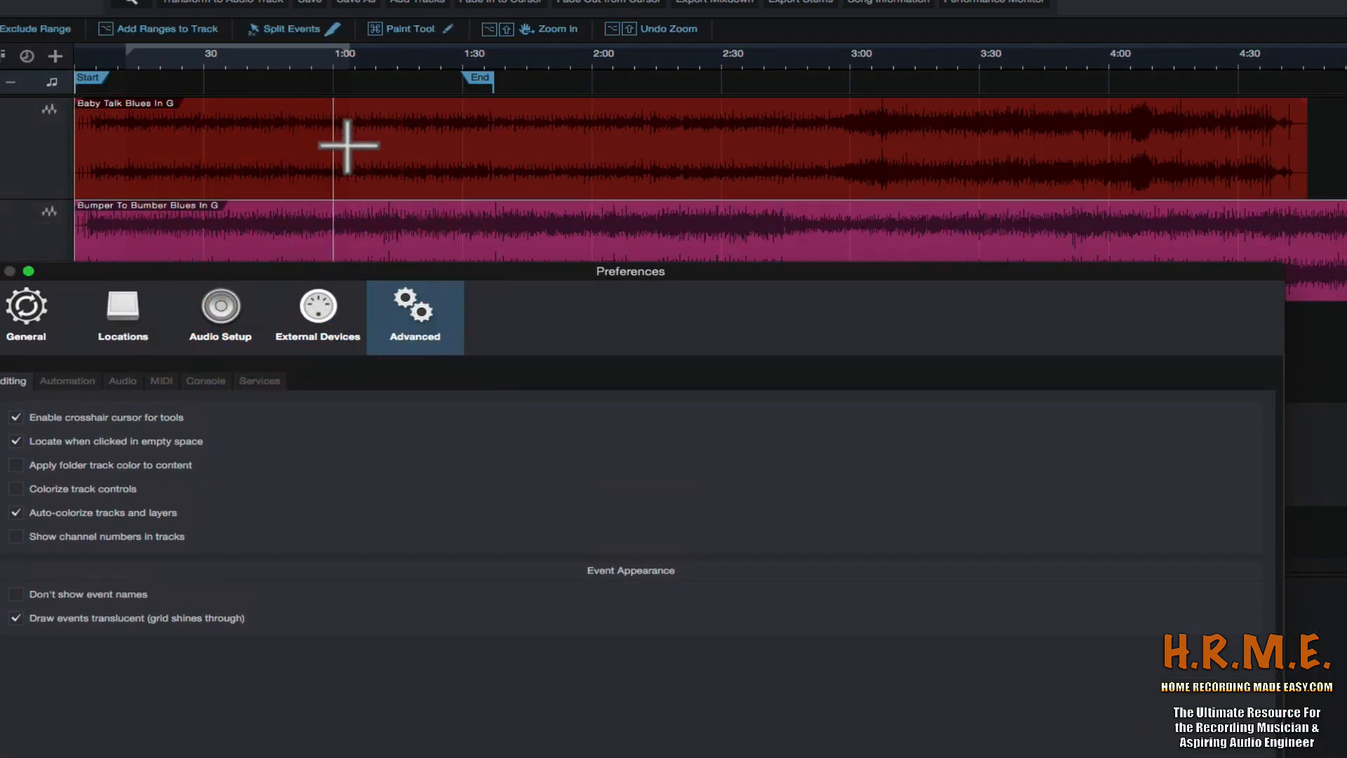
key("1")
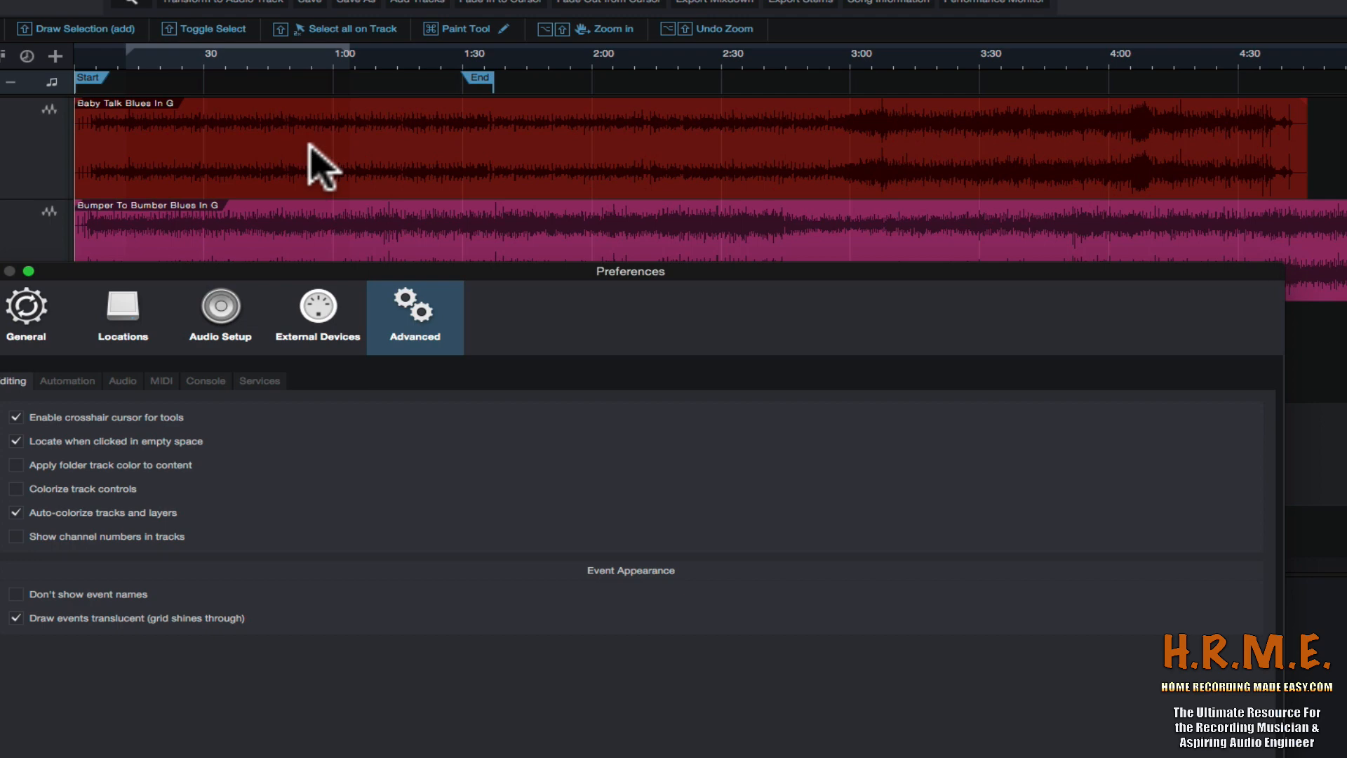
key("2")
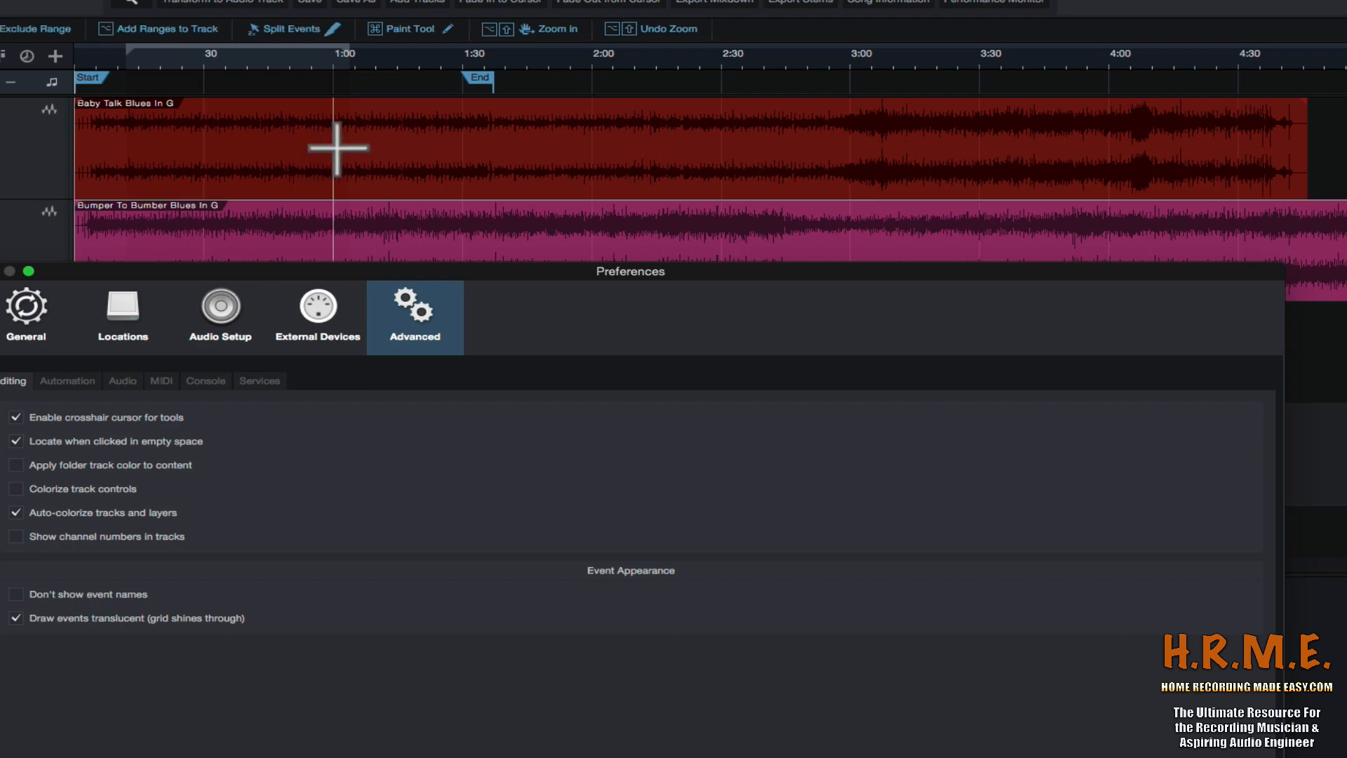
key("1")
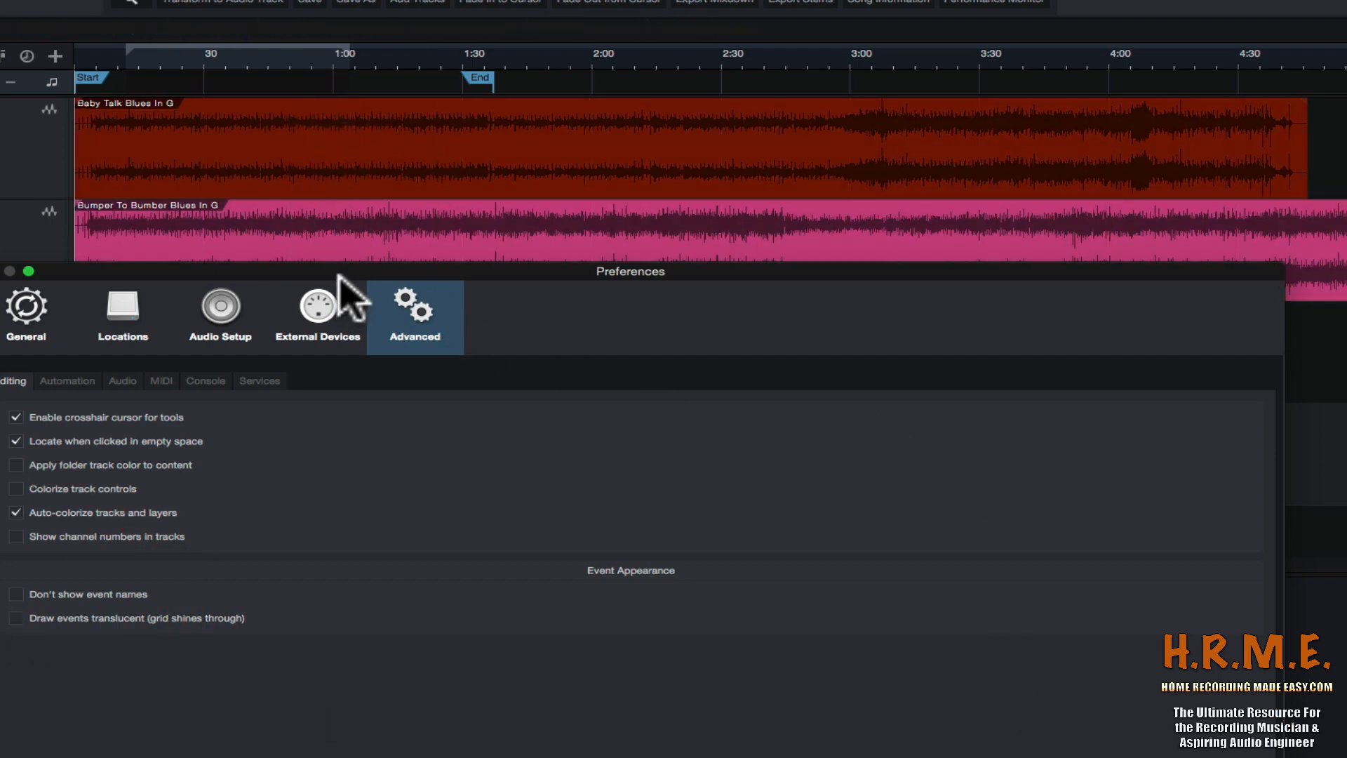
Turn Draw events translucent (grid shines through) back on in the event appearance options.
left_click_drag(340, 269, 357, 118)
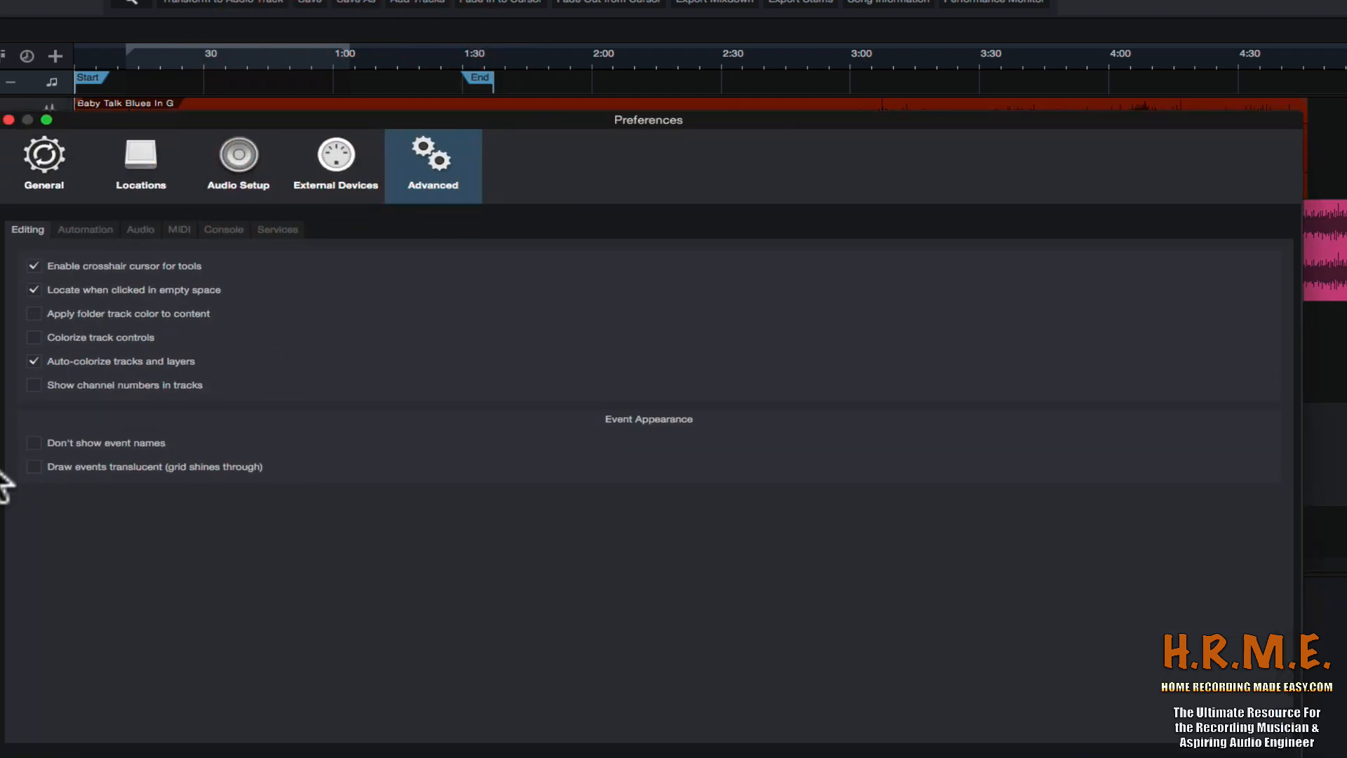
left_click(34, 466)
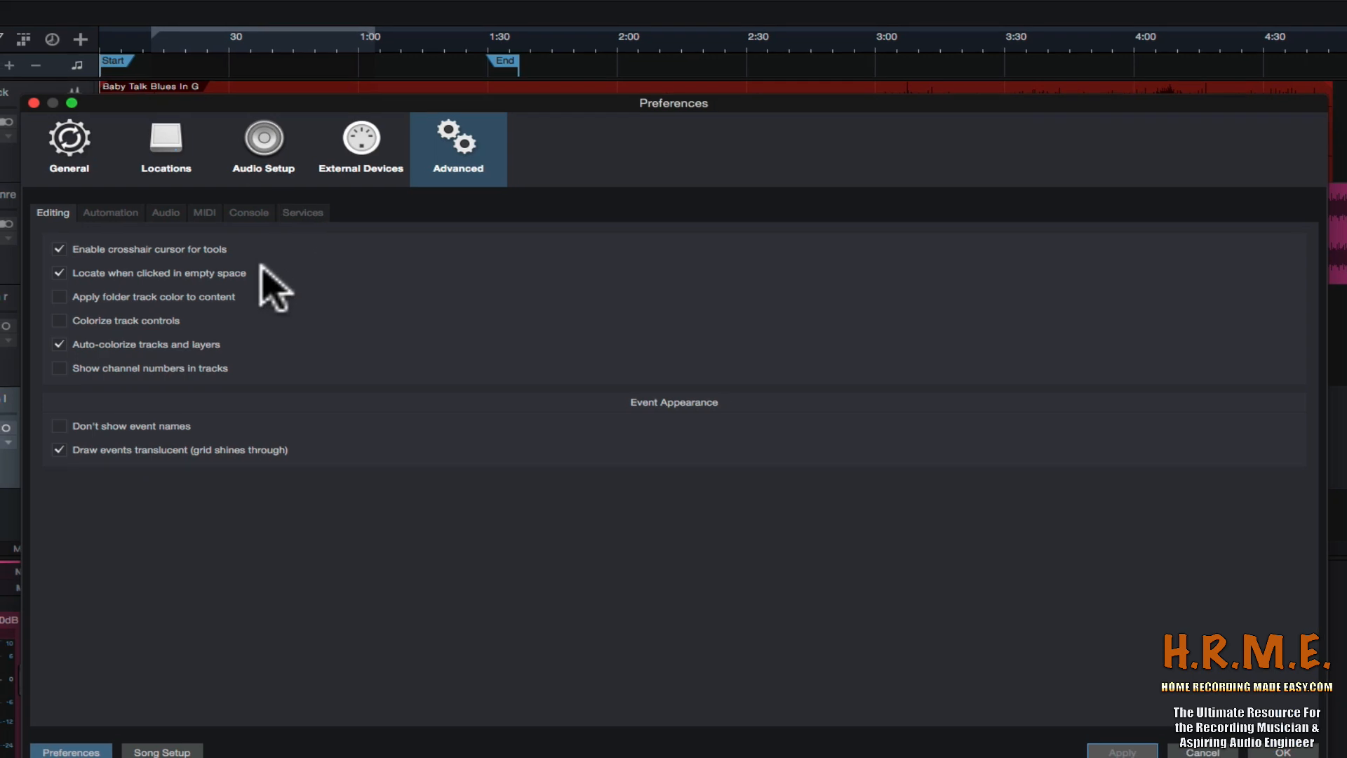
Look through the advanced Automation, Audio, MIDI and Console options, and toggle Channel Editor follows Selection.
left_click(111, 213)
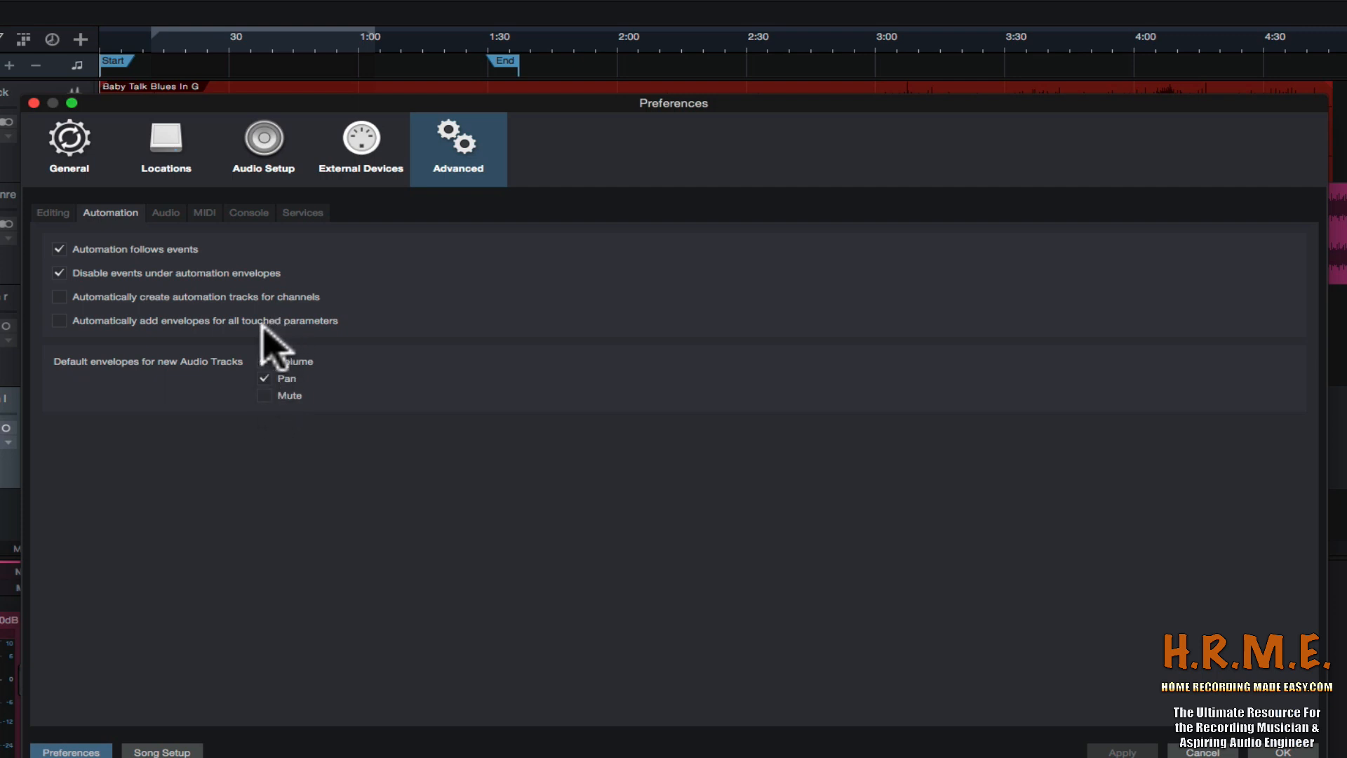
left_click(168, 215)
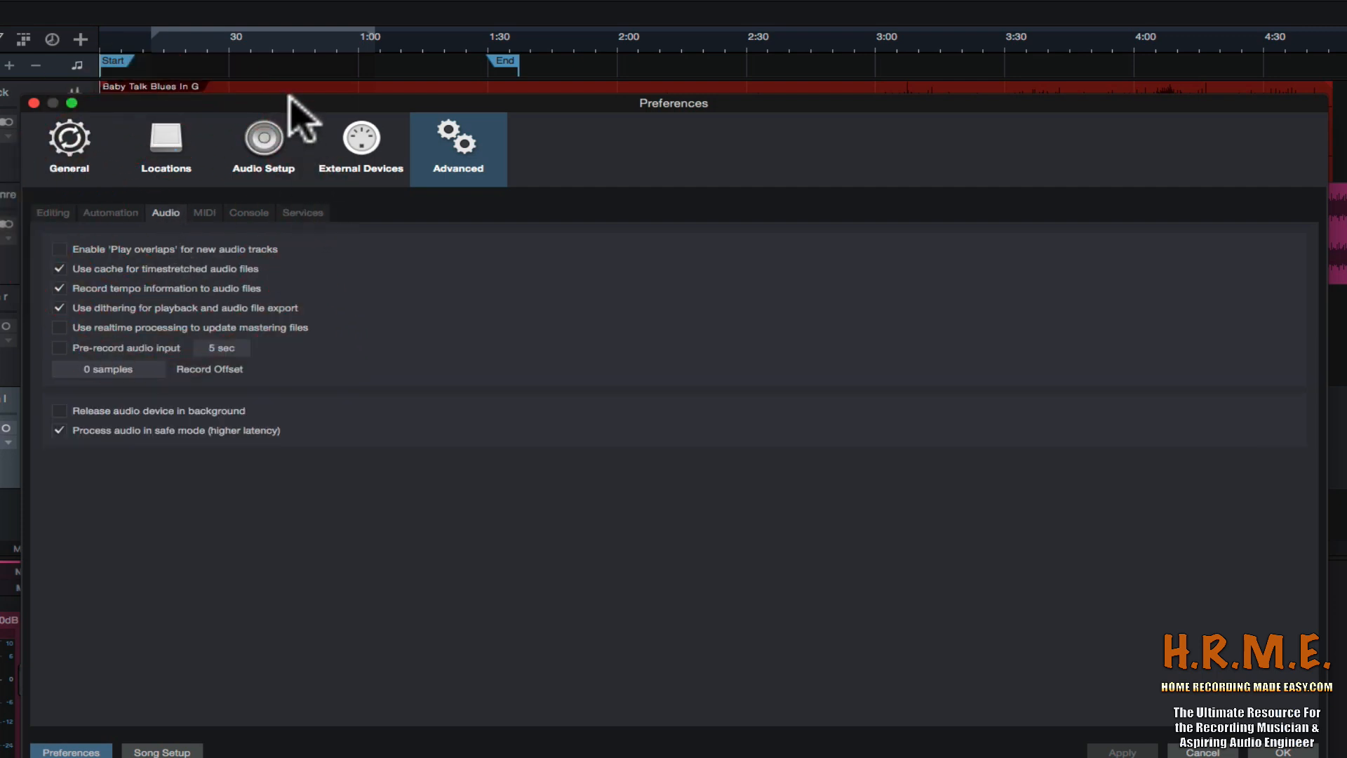
left_click_drag(288, 99, 289, 117)
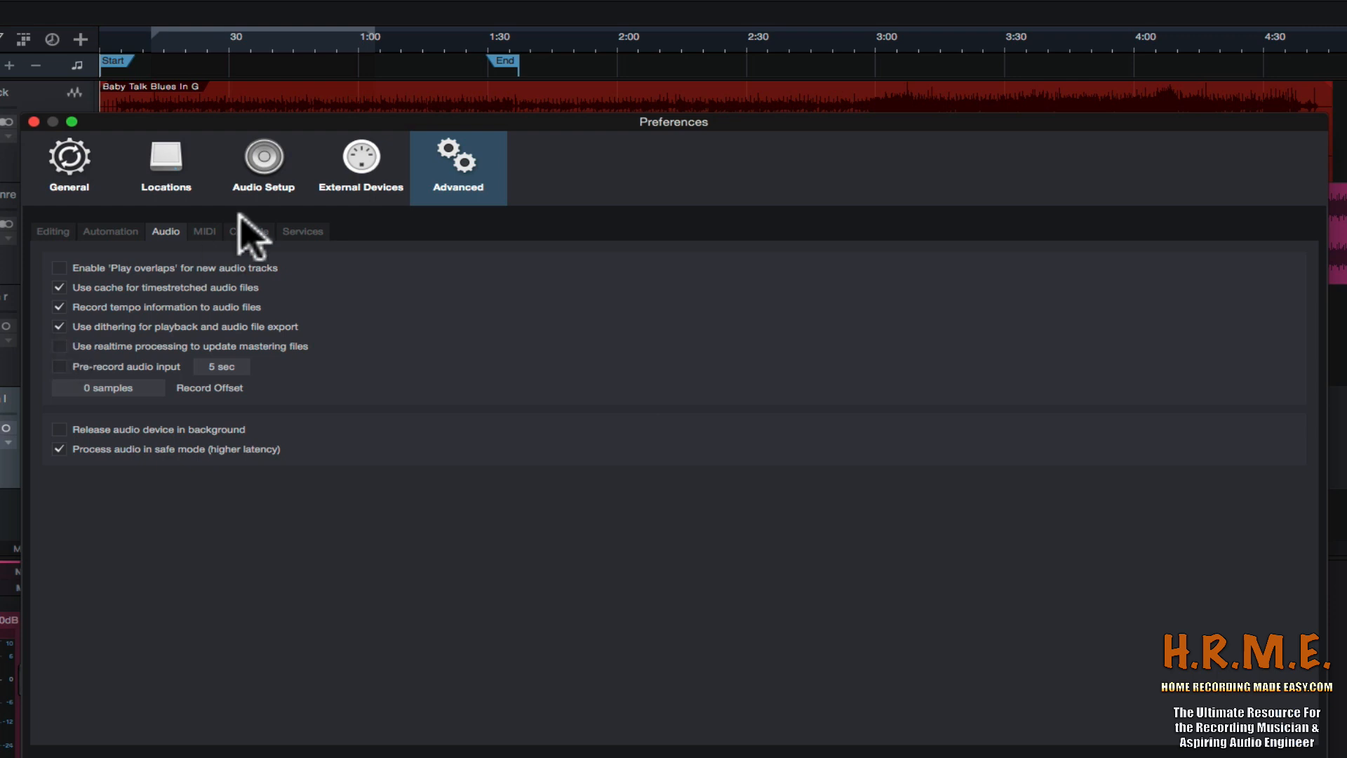
left_click(204, 233)
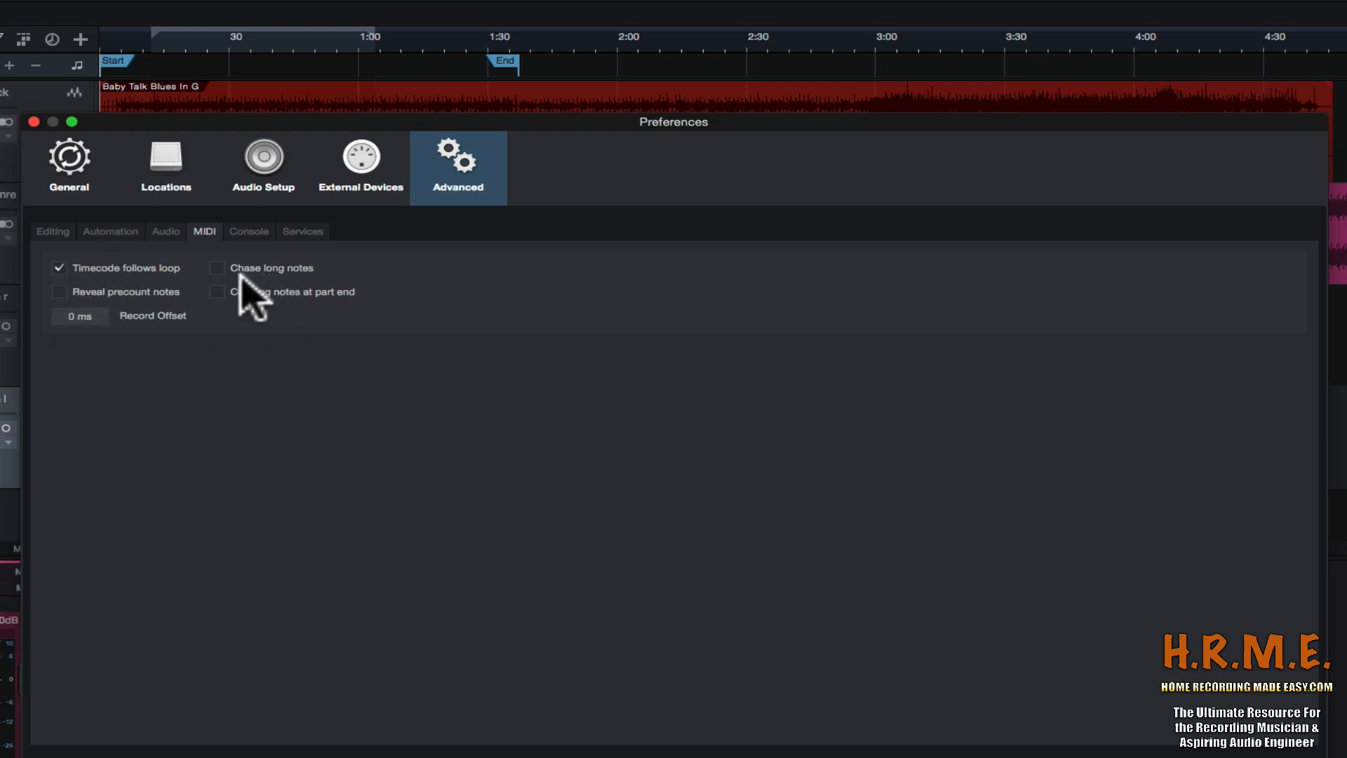
left_click(249, 231)
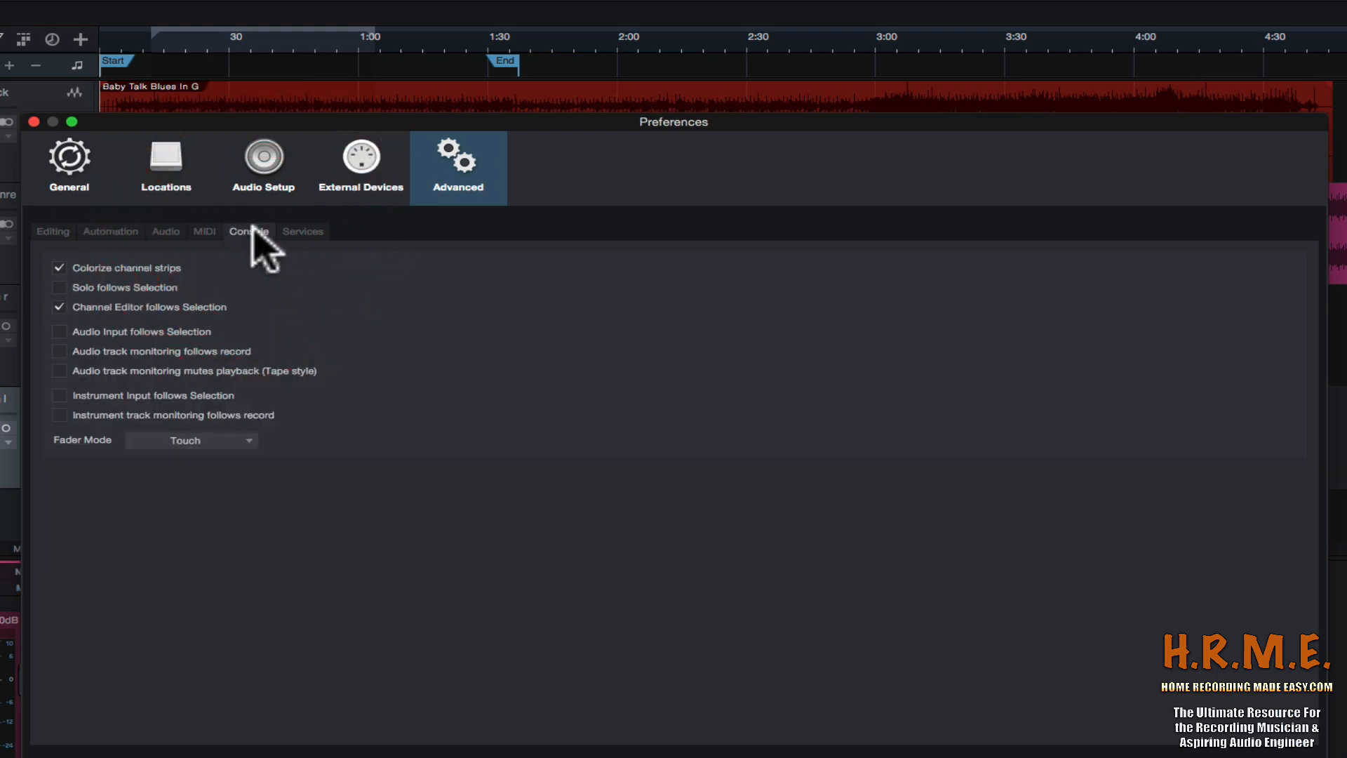
left_click(59, 307)
Accept the caution for the advanced Services settings and examine the plug-in, audio, CD burning and hardware support services.
left_click(303, 231)
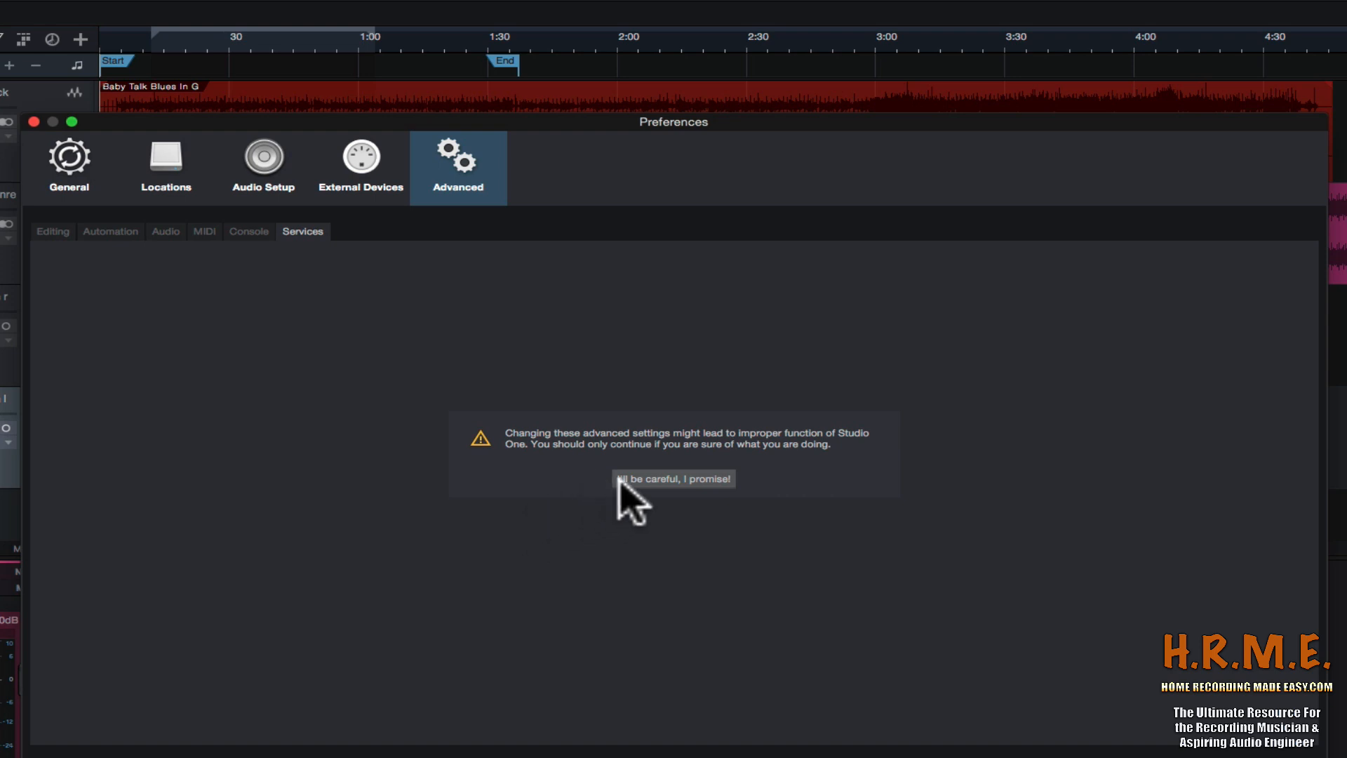
left_click(684, 481)
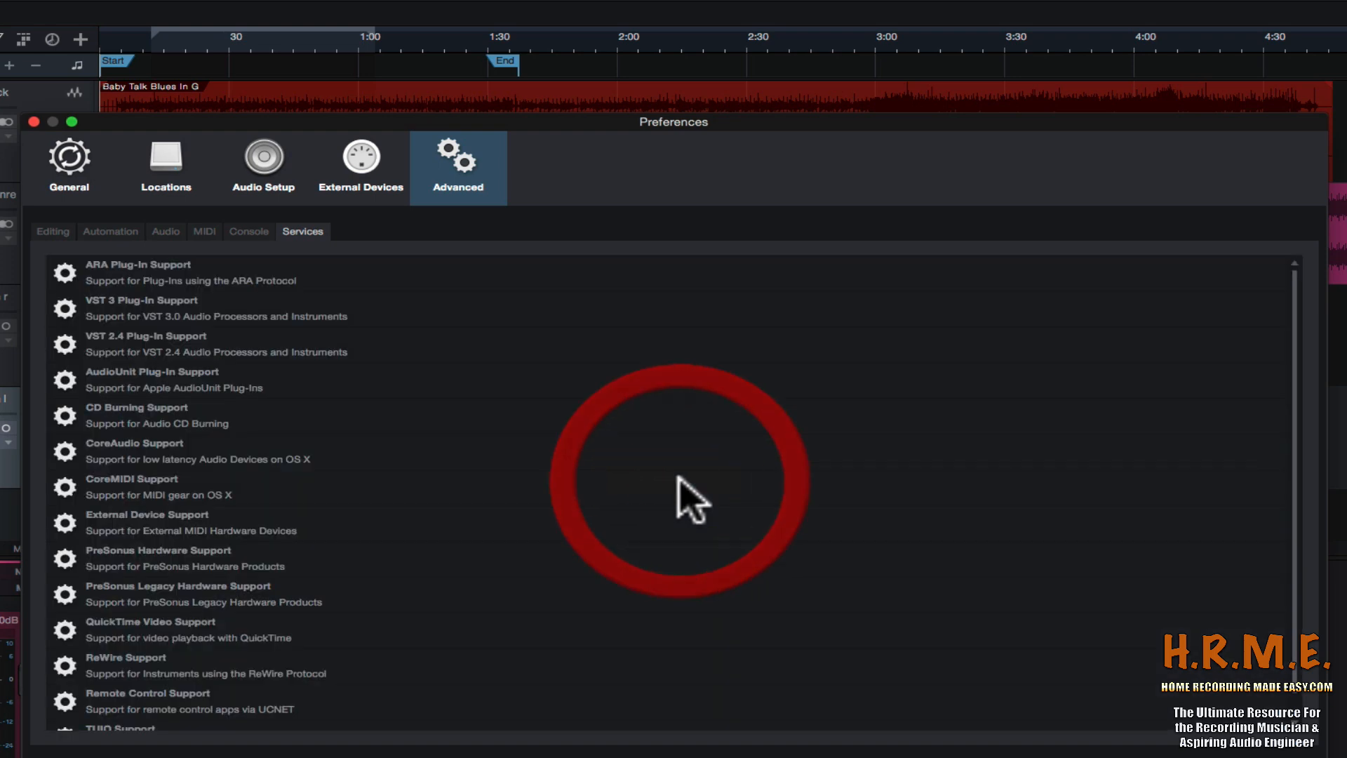
scroll(124, 452, "down", 1)
left_click(129, 429)
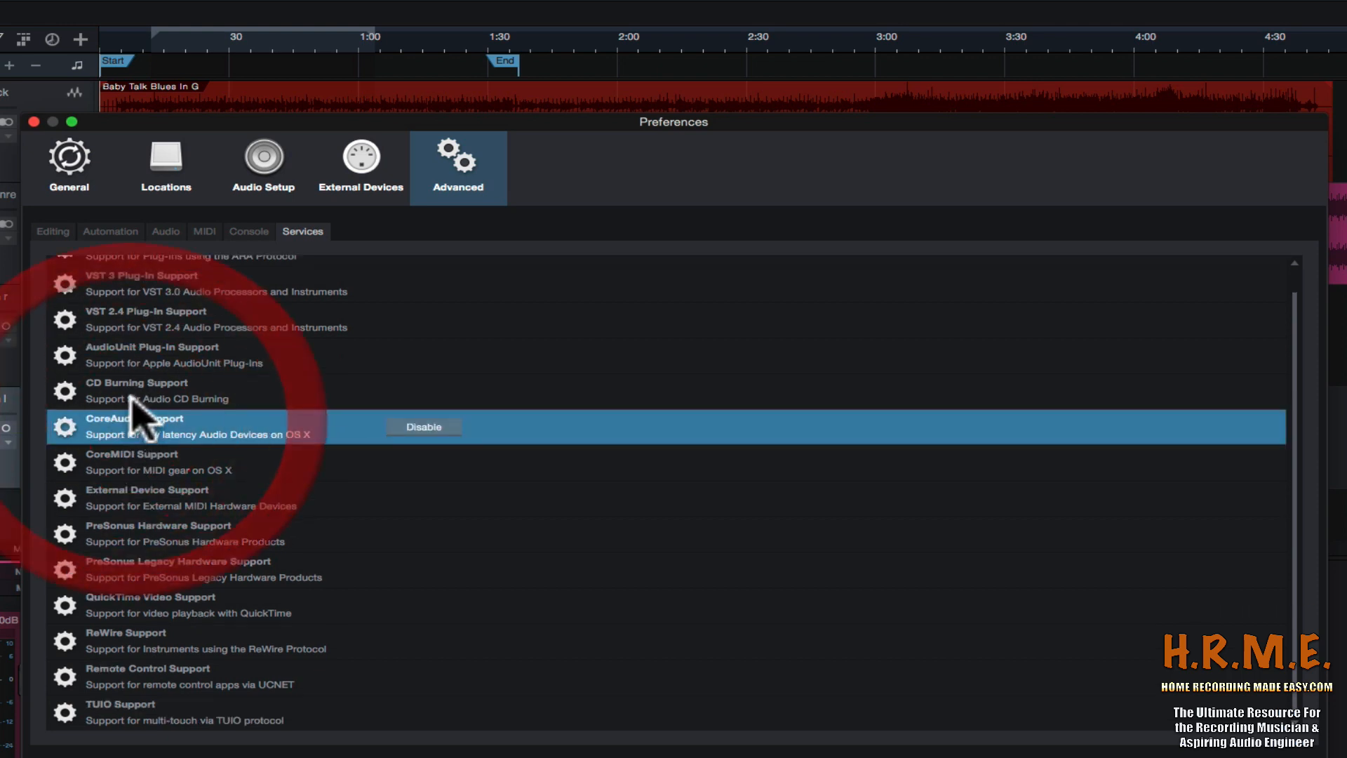
left_click(136, 396)
left_click(142, 356)
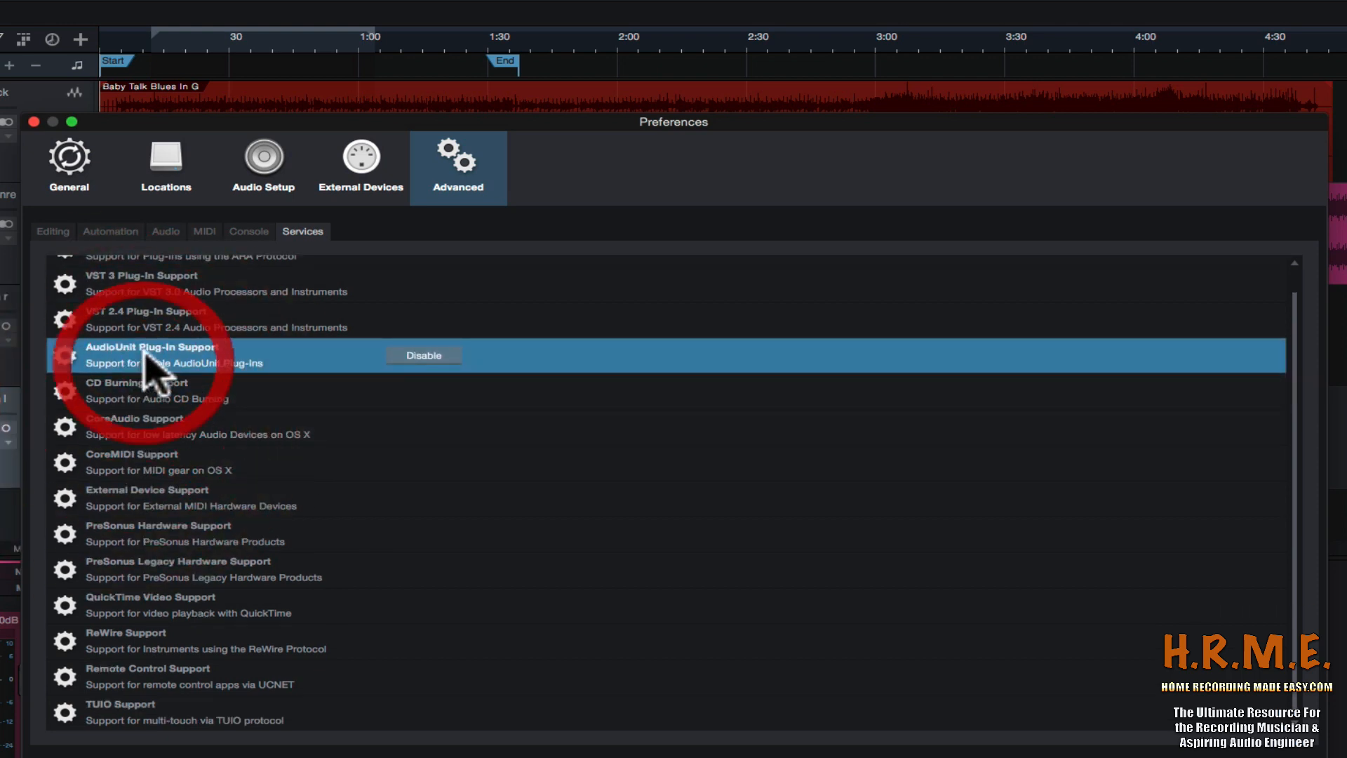
left_click(144, 322)
scroll(148, 362, "up", 1)
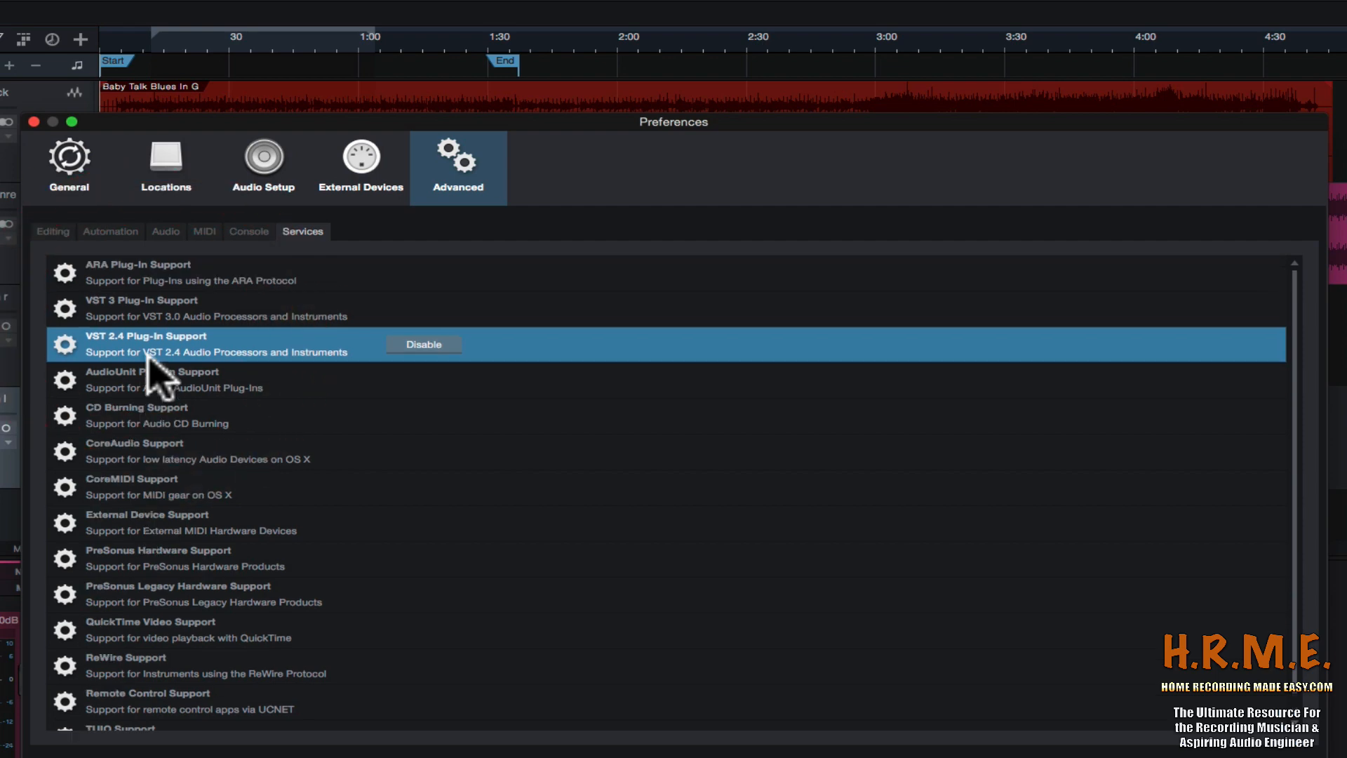
left_click(153, 312)
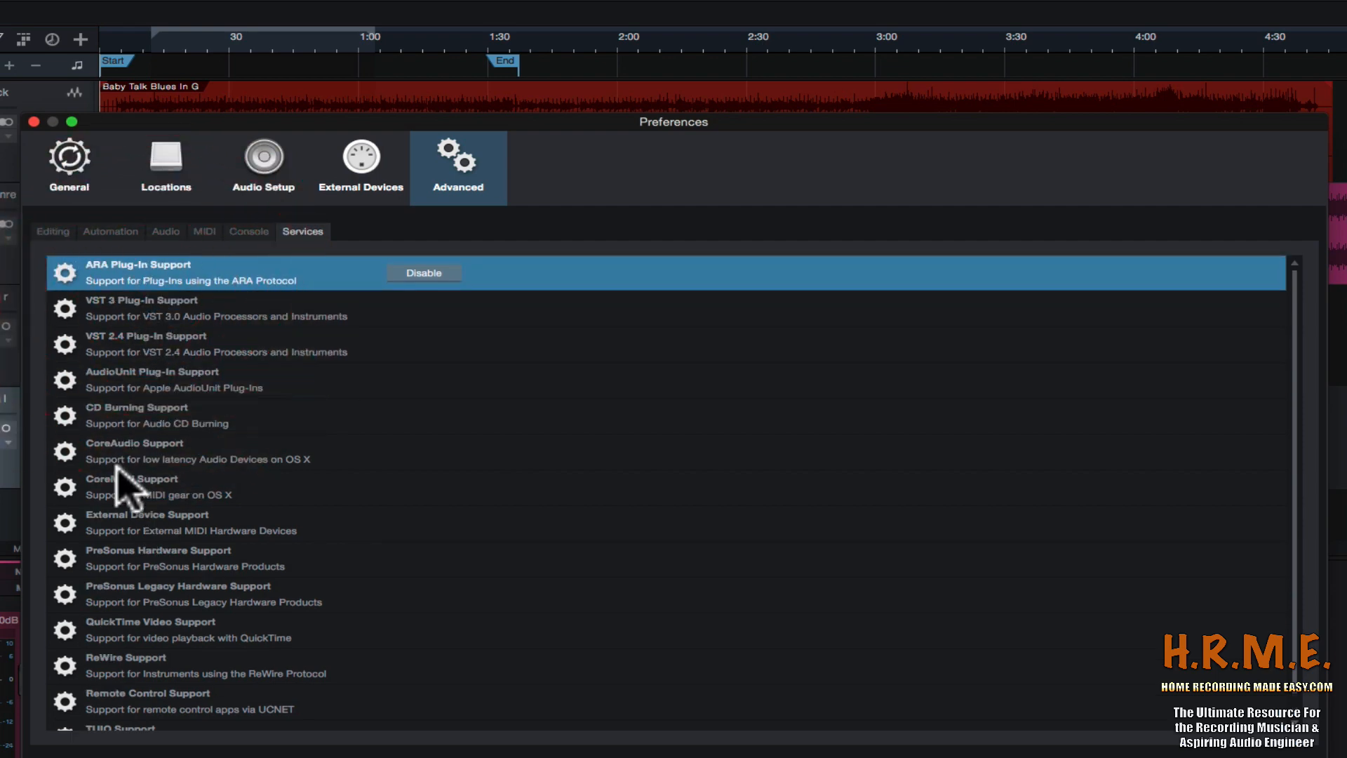
left_click(133, 530)
left_click(133, 598)
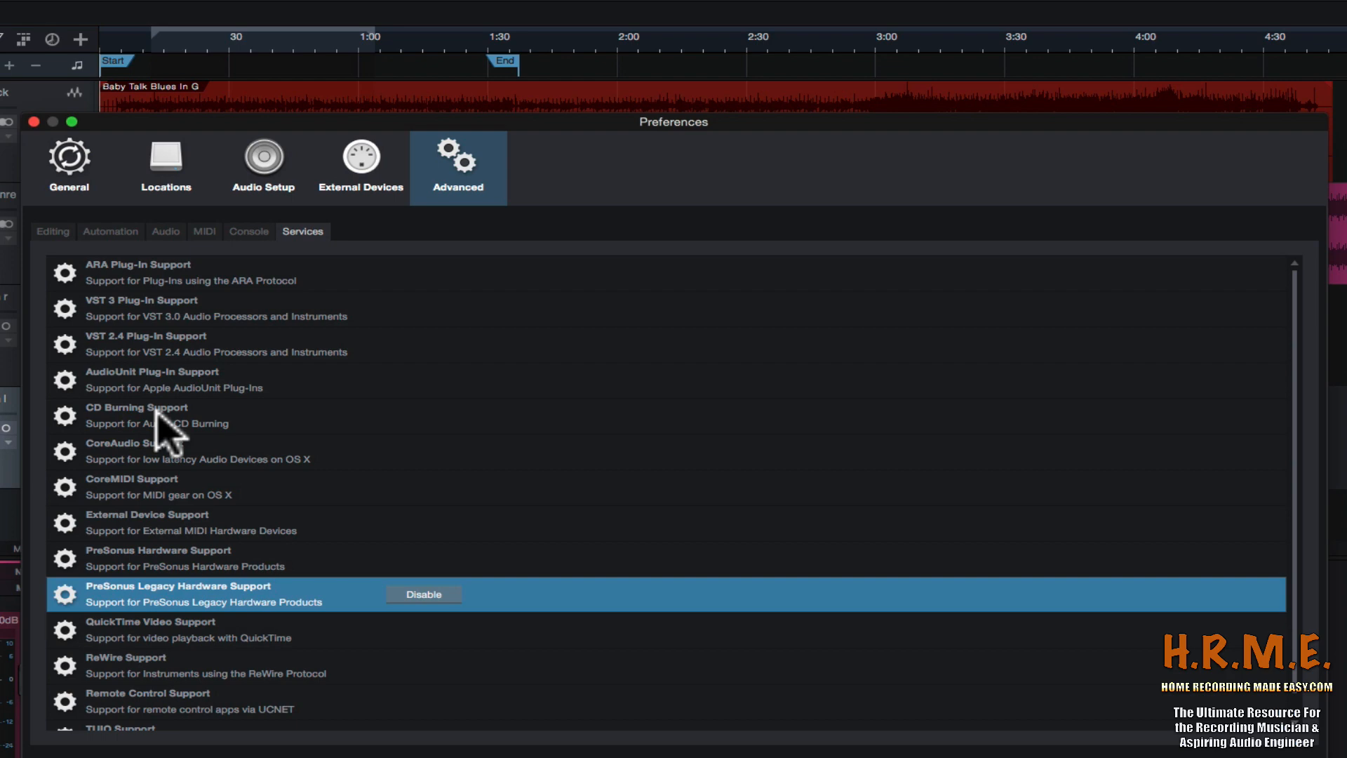
Examine the AudioUnit and VST 2.4 plug-in support services, and return to the advanced Console options.
left_click(150, 386)
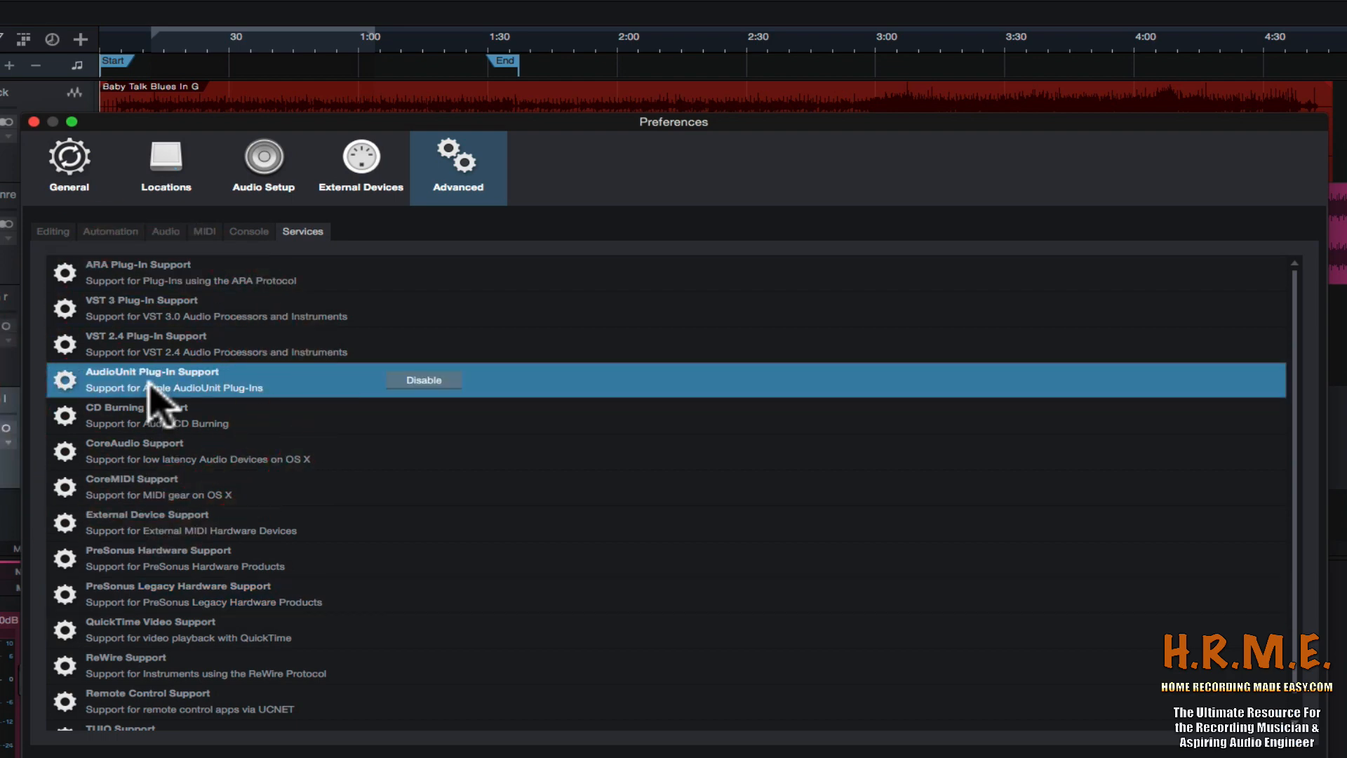
left_click(170, 347)
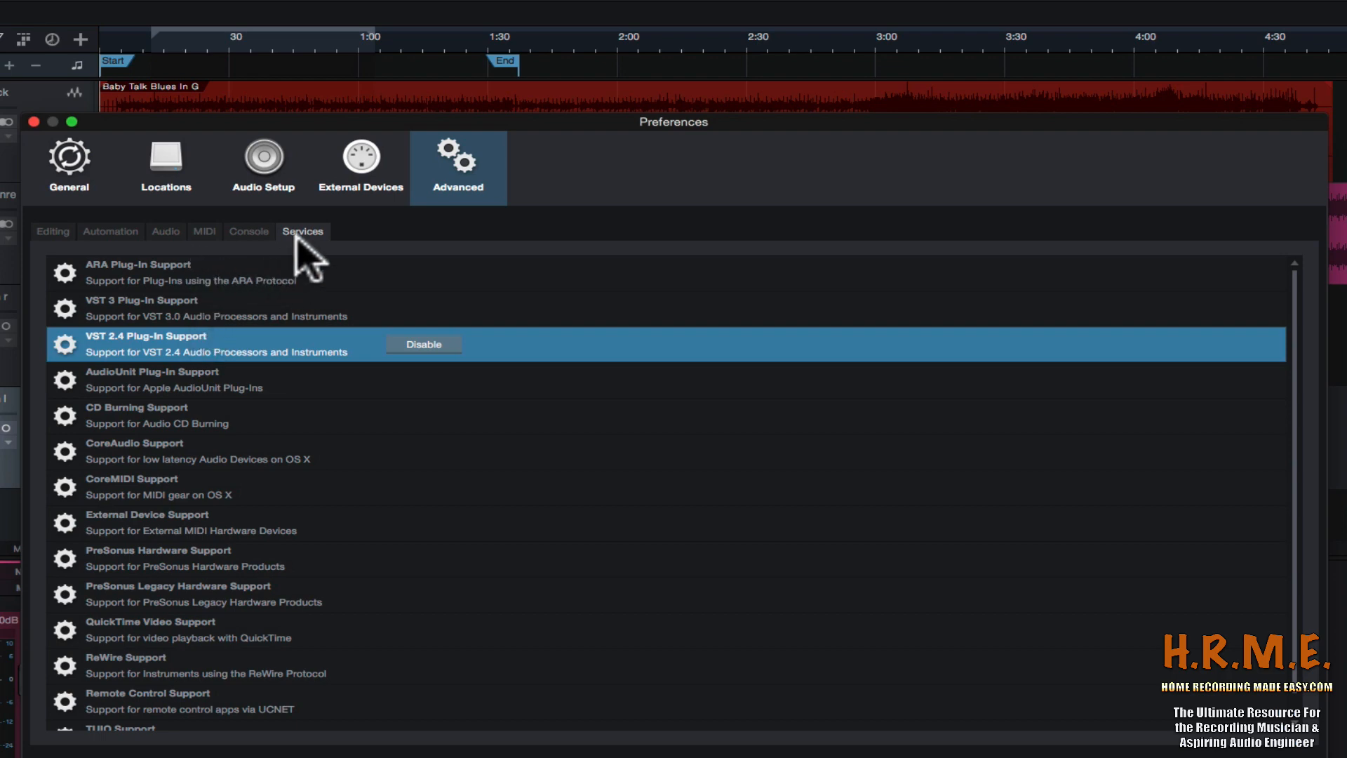
left_click(249, 232)
left_click(291, 231)
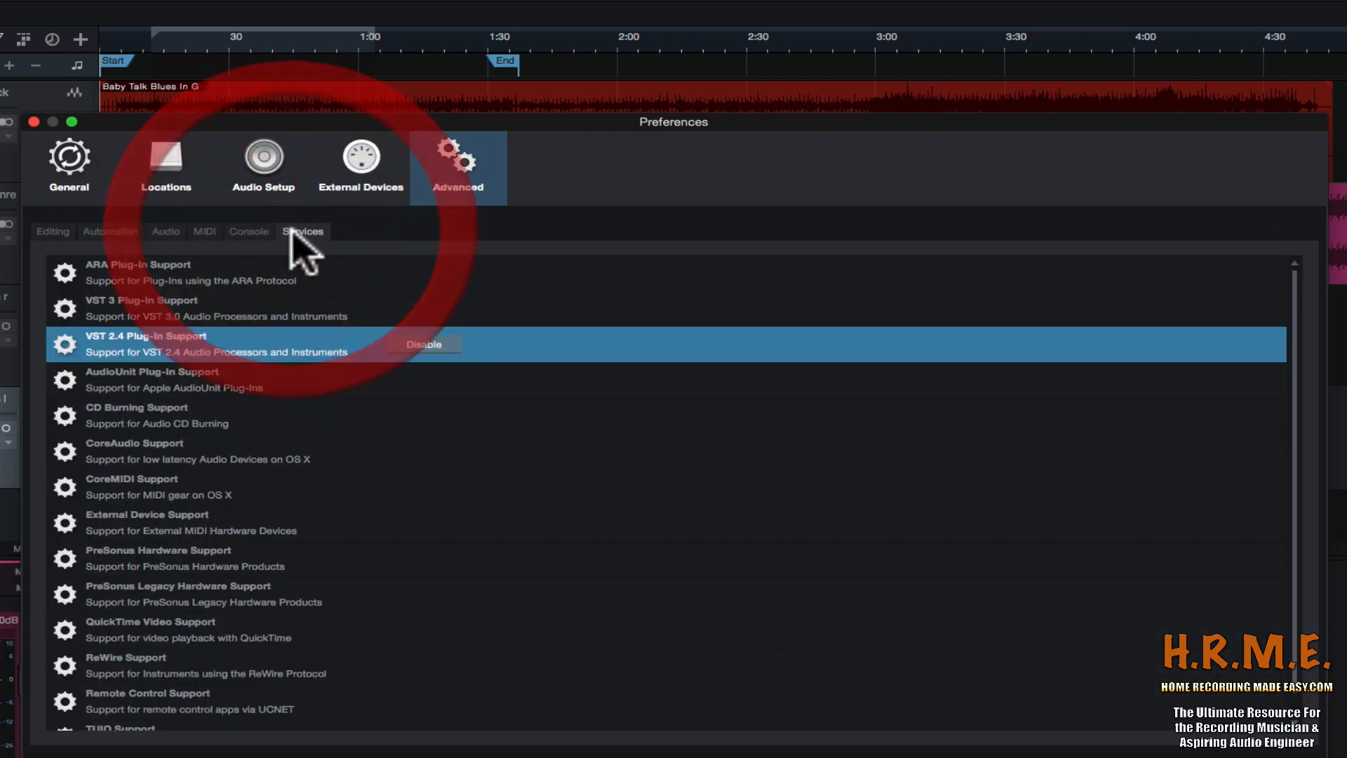
left_click(255, 229)
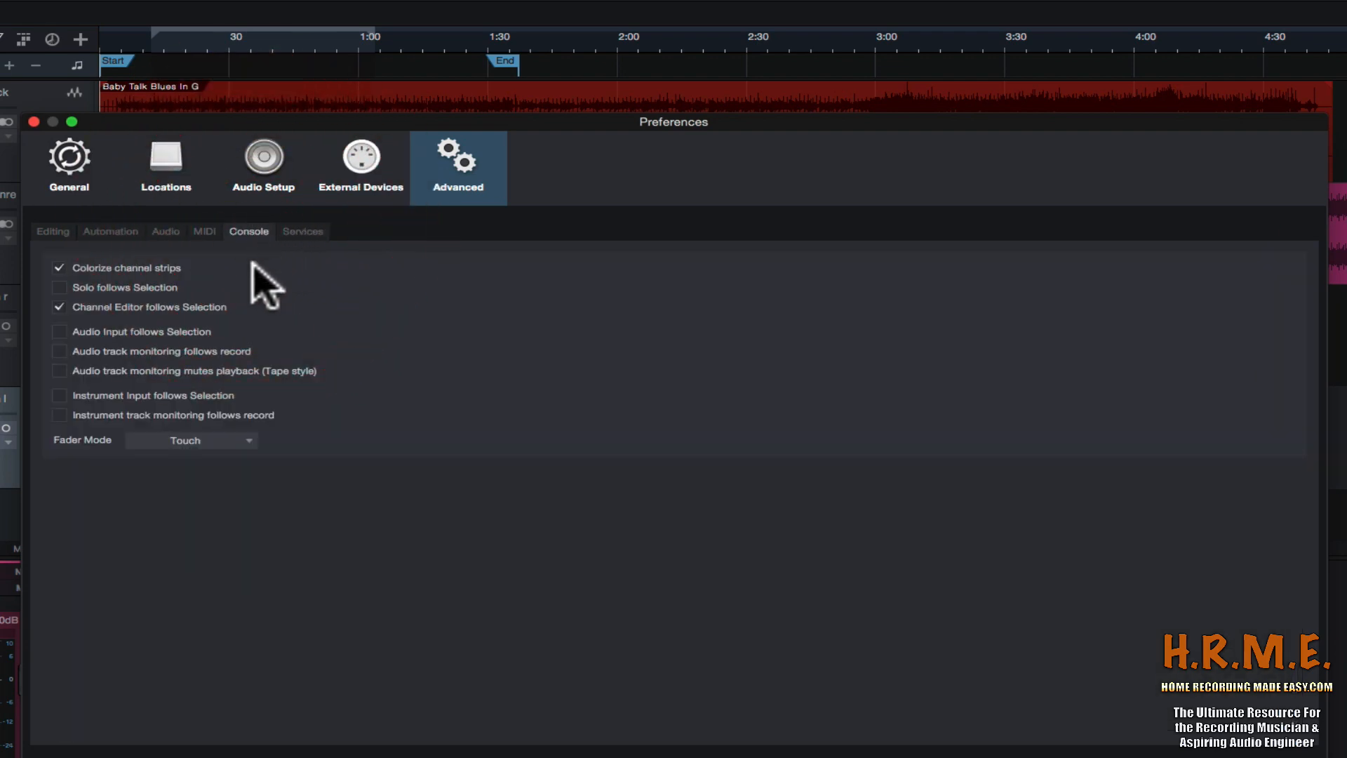
Move the Preferences window slightly higher, and accept the preferences to return to the song.
left_click_drag(259, 121, 250, 82)
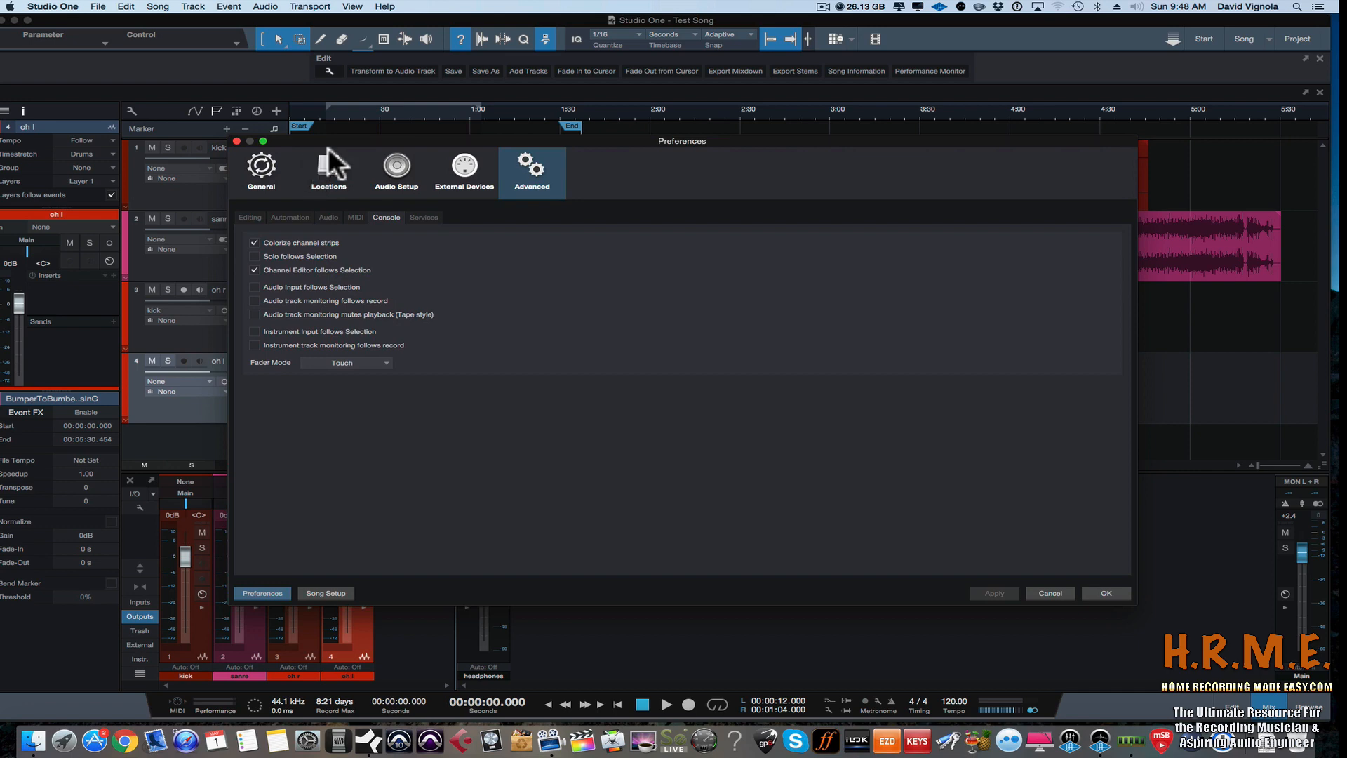
left_click_drag(389, 138, 386, 129)
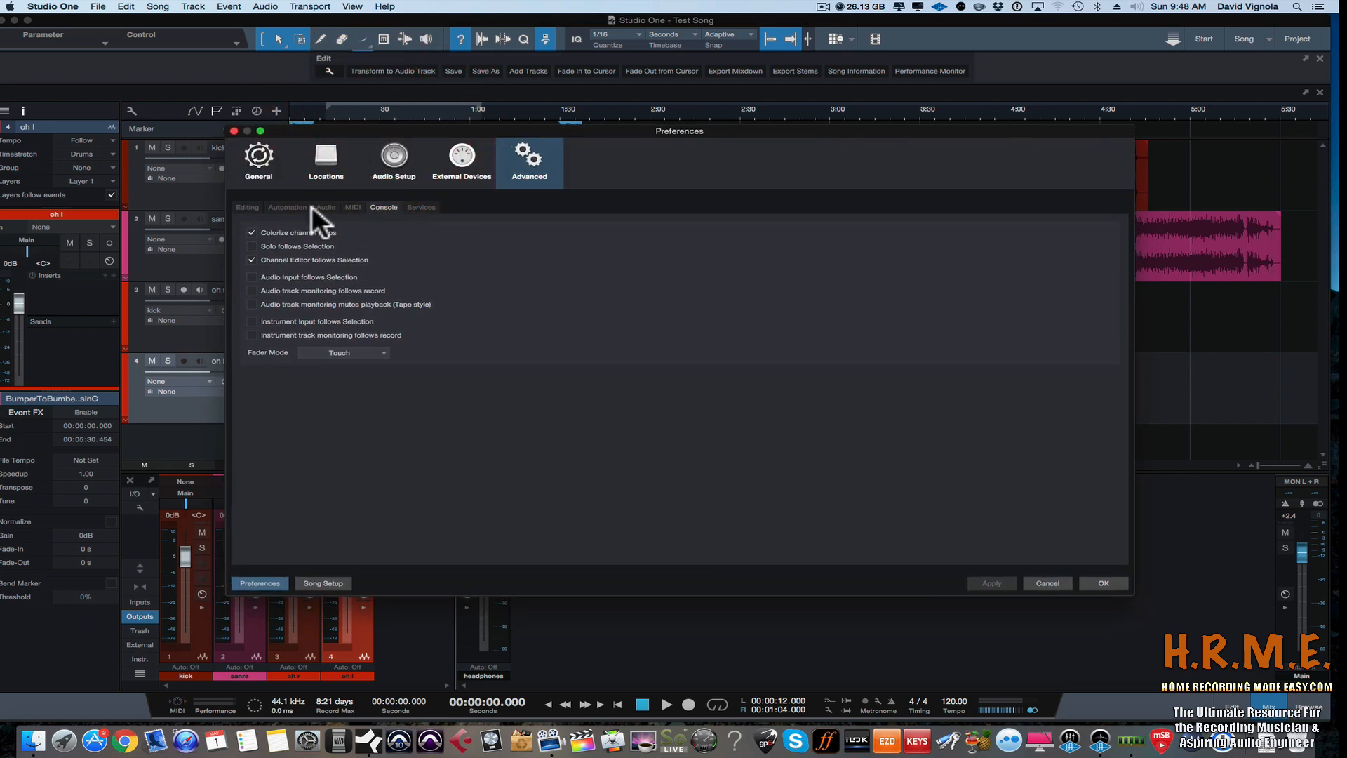
left_click(1092, 583)
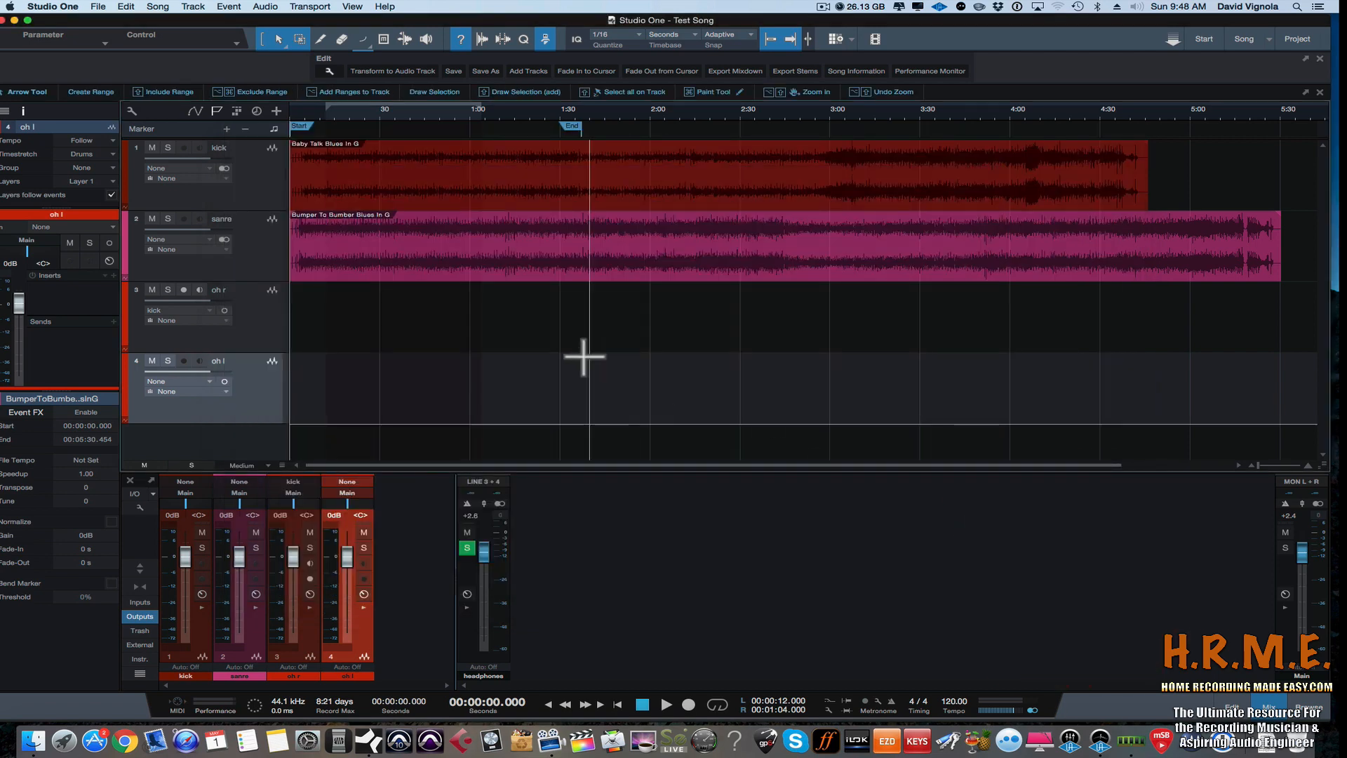